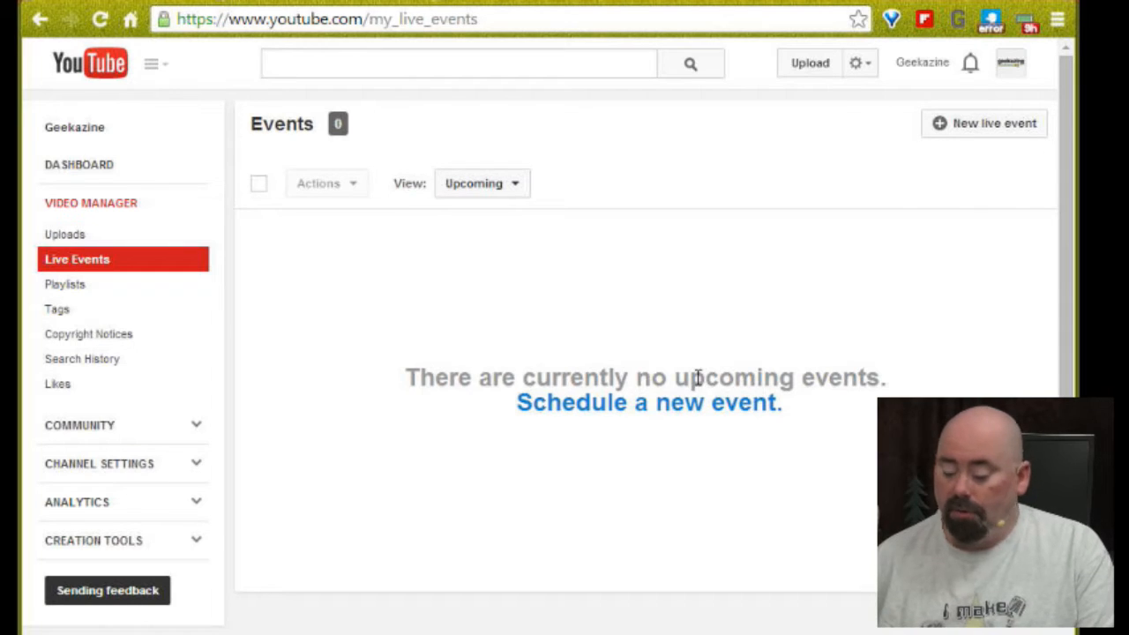
Step: Schedule a new live event and enter "tewst" as its title
left_click(675, 423)
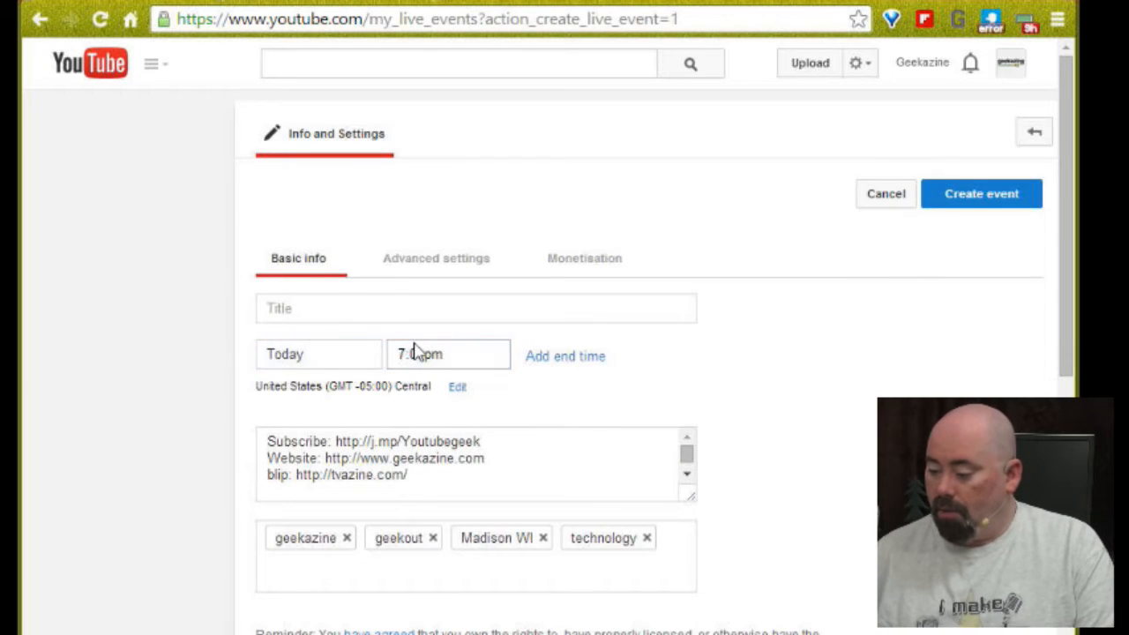
left_click(416, 310)
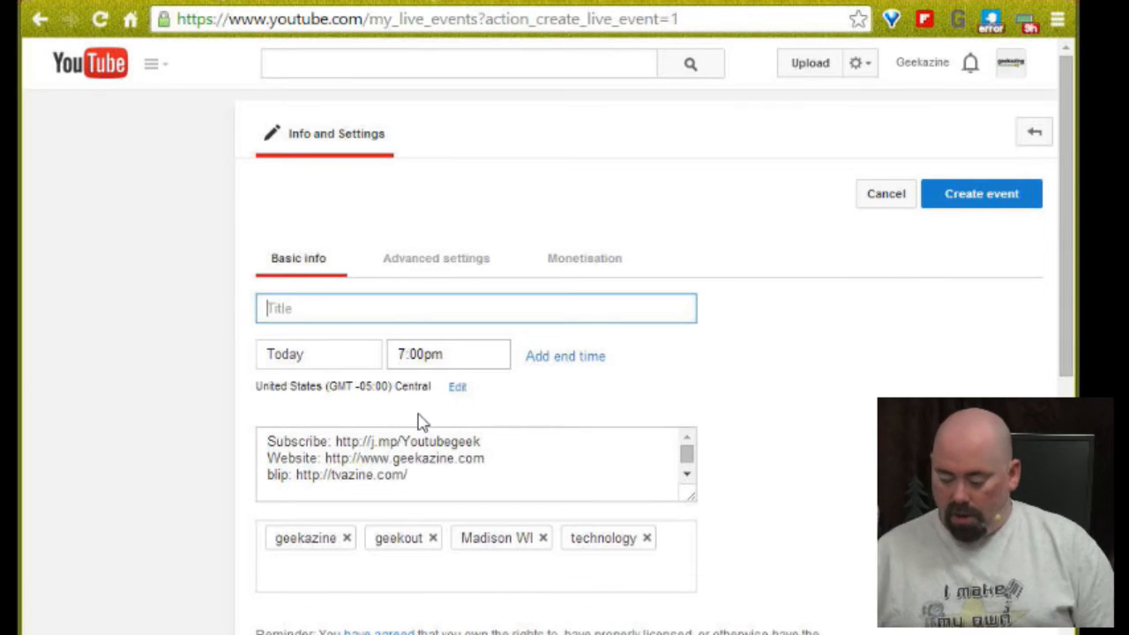
type("tewst")
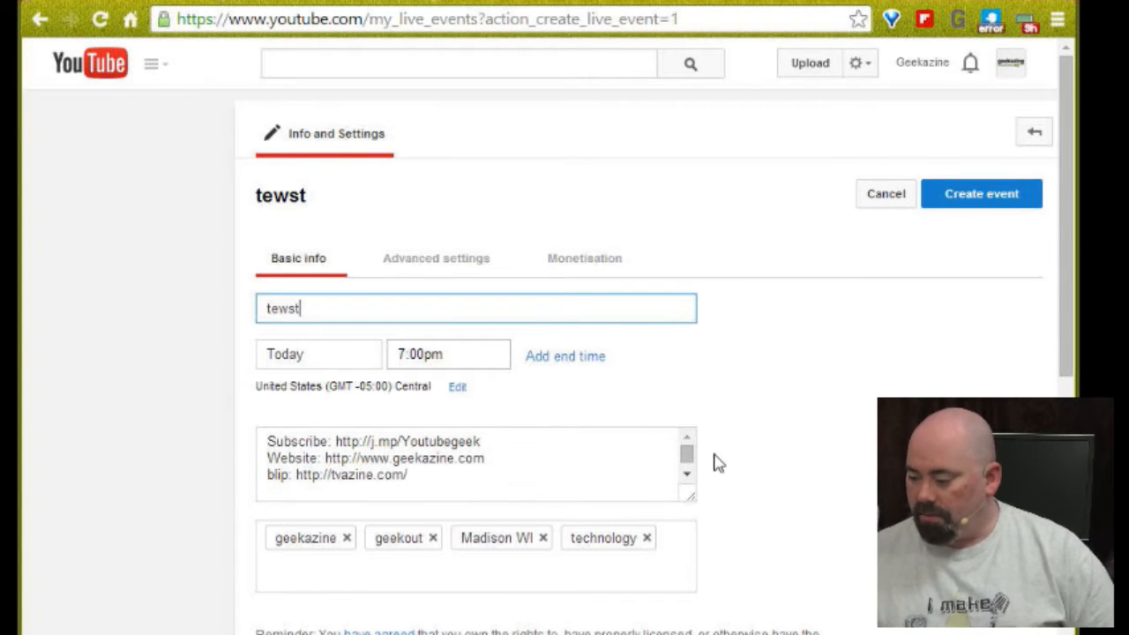
Step: Turn off sharing on Google+ for the live event, keeping the Custom event type
scroll(716, 461, "down", 3)
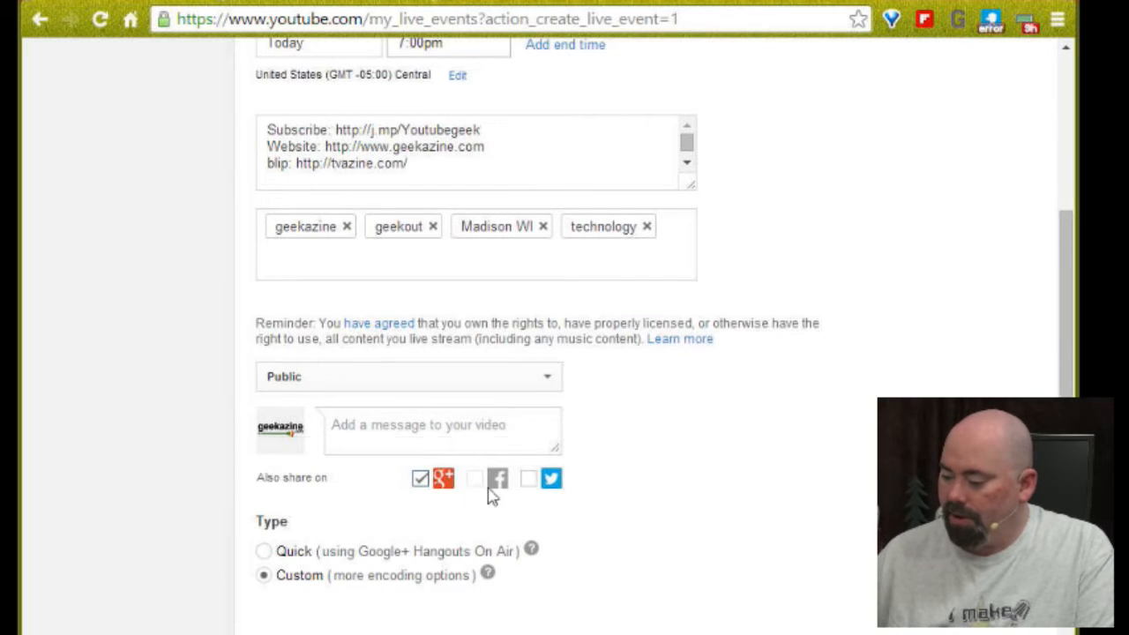
left_click(420, 481)
scroll(416, 481, "up", 4)
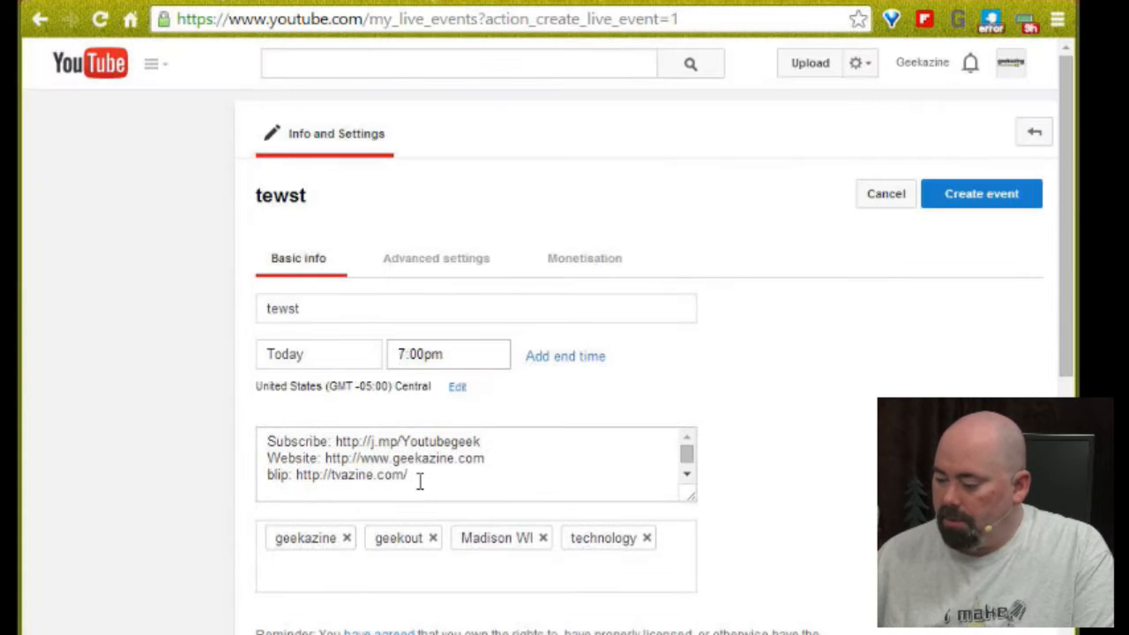
scroll(385, 362, "down", 3)
scroll(386, 371, "down", 3)
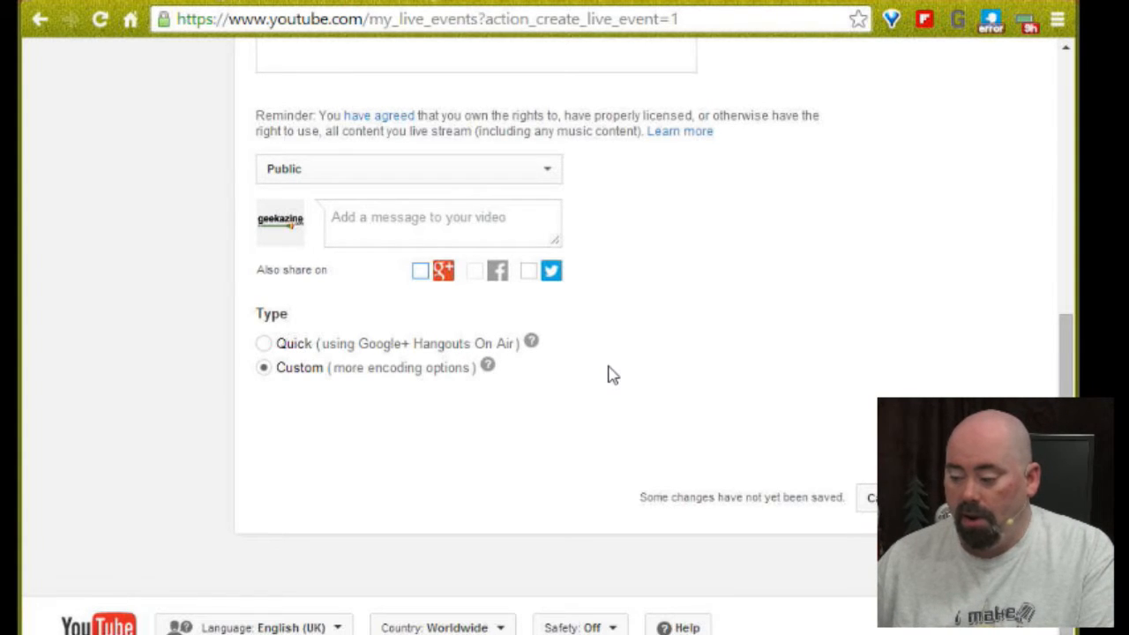
scroll(610, 375, "up", 3)
scroll(610, 375, "up", 3)
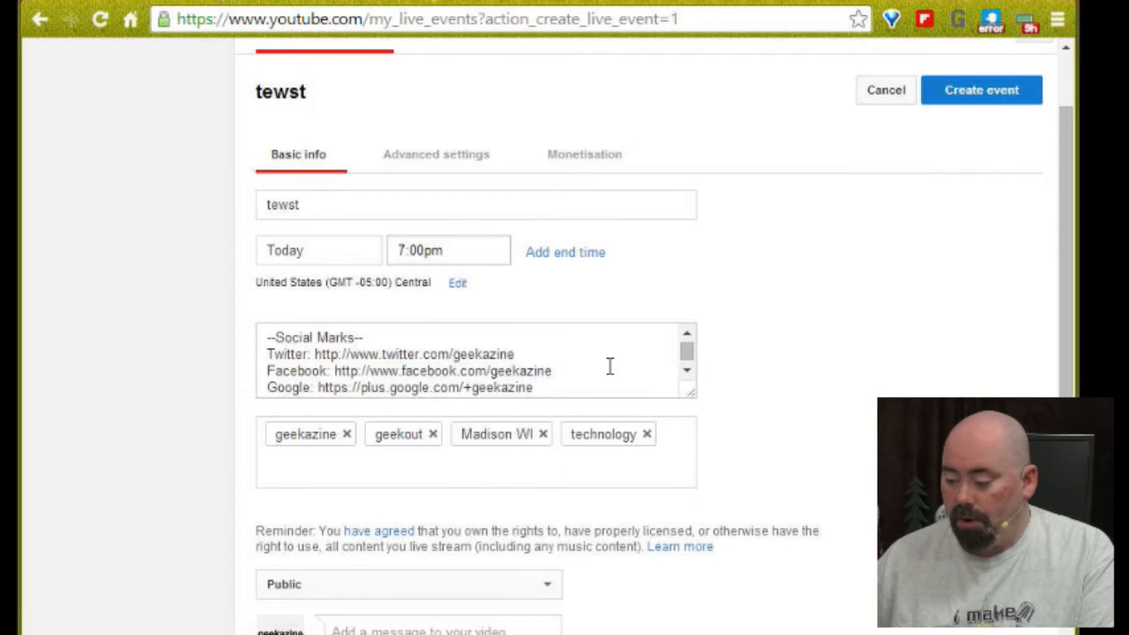
Step: Look over the event's advanced settings, and set its privacy to Private in the basic info
left_click(441, 169)
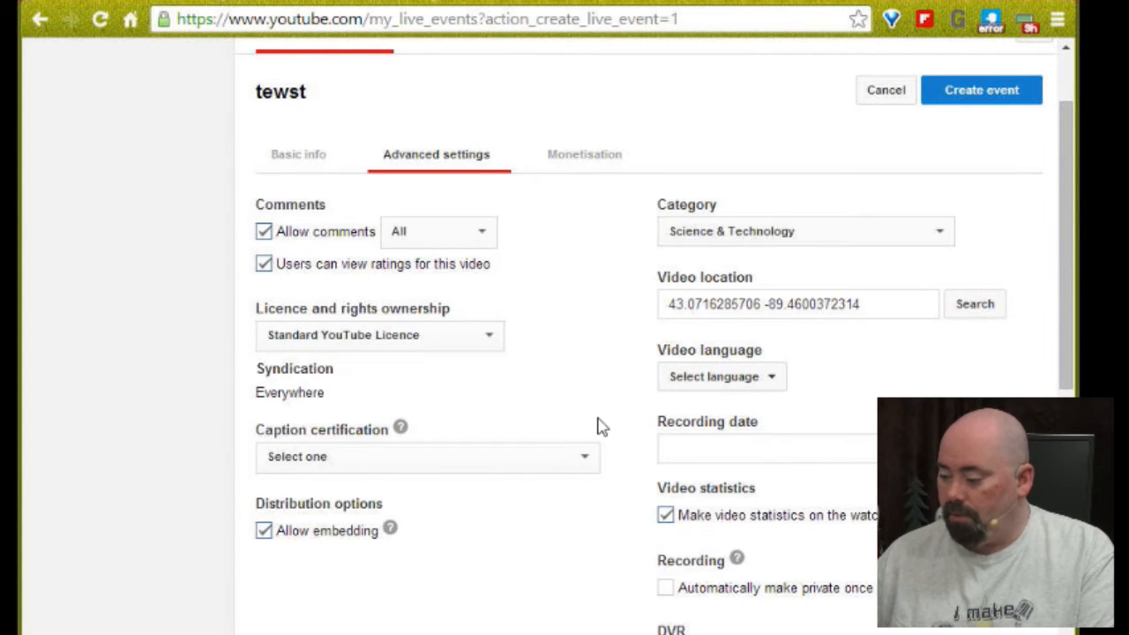
scroll(604, 415, "down", 5)
scroll(596, 467, "up", 2)
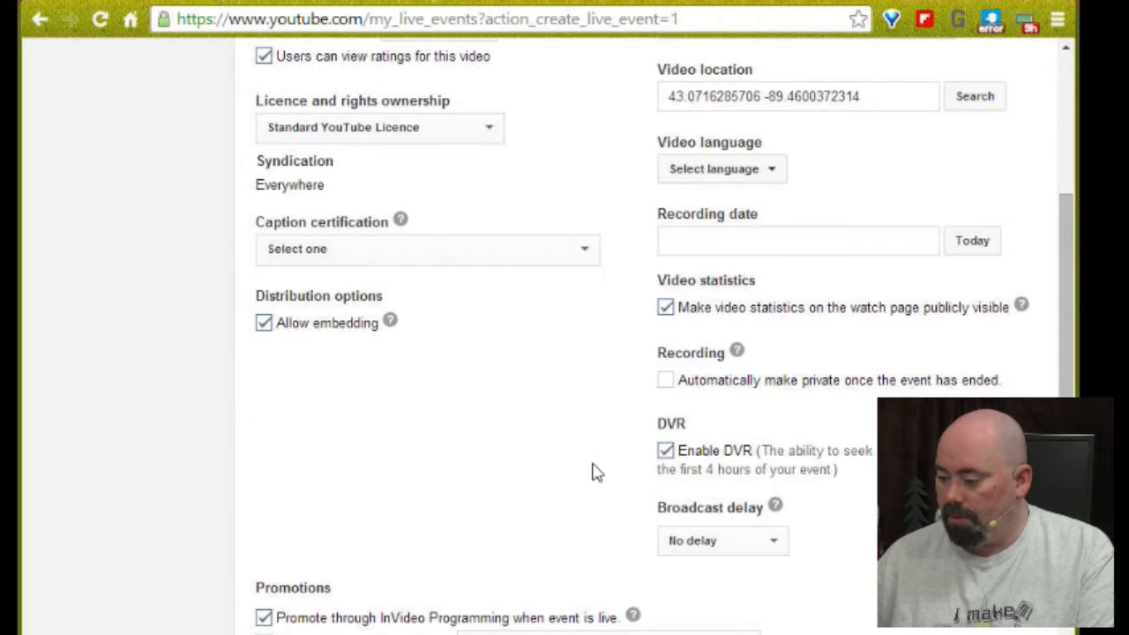
scroll(595, 472, "up", 2)
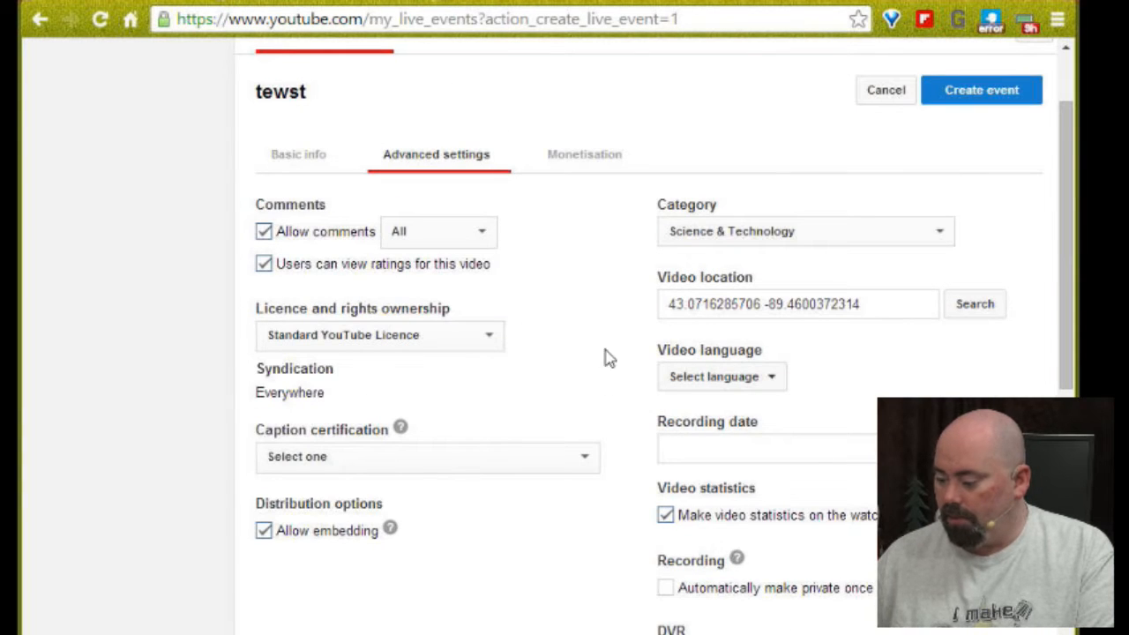
left_click(297, 164)
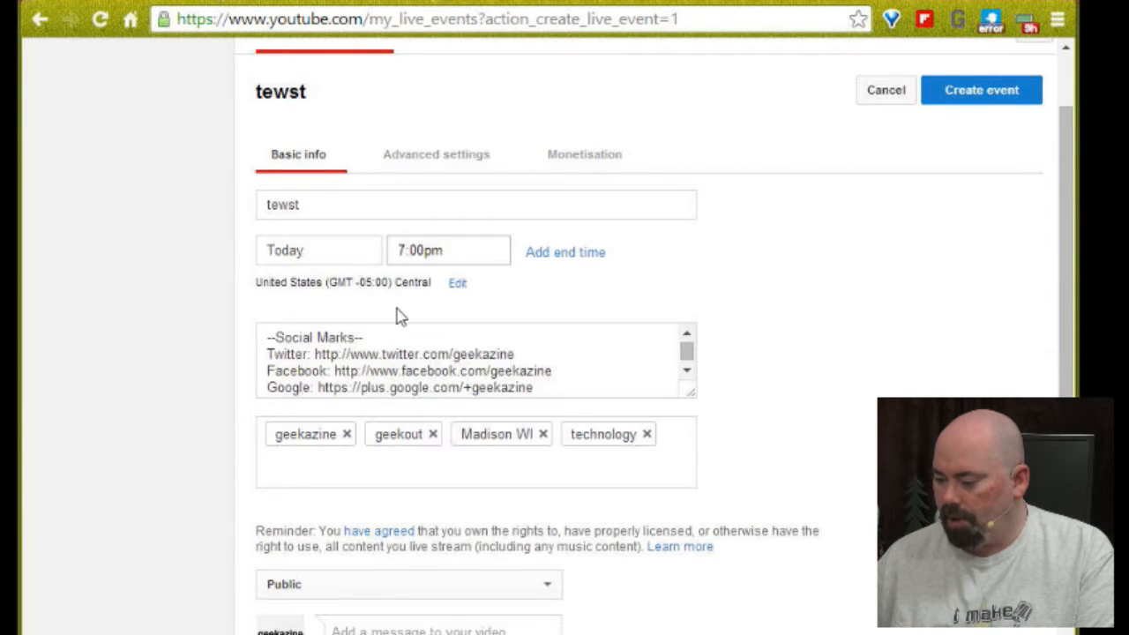
scroll(415, 361, "down", 3)
left_click(542, 481)
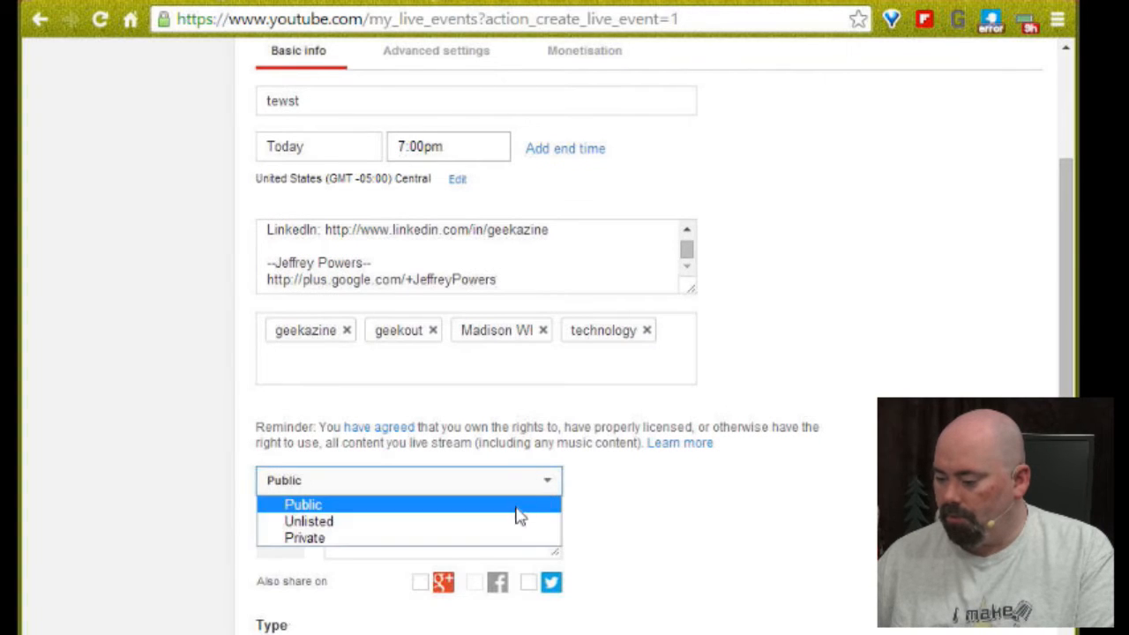
left_click(522, 537)
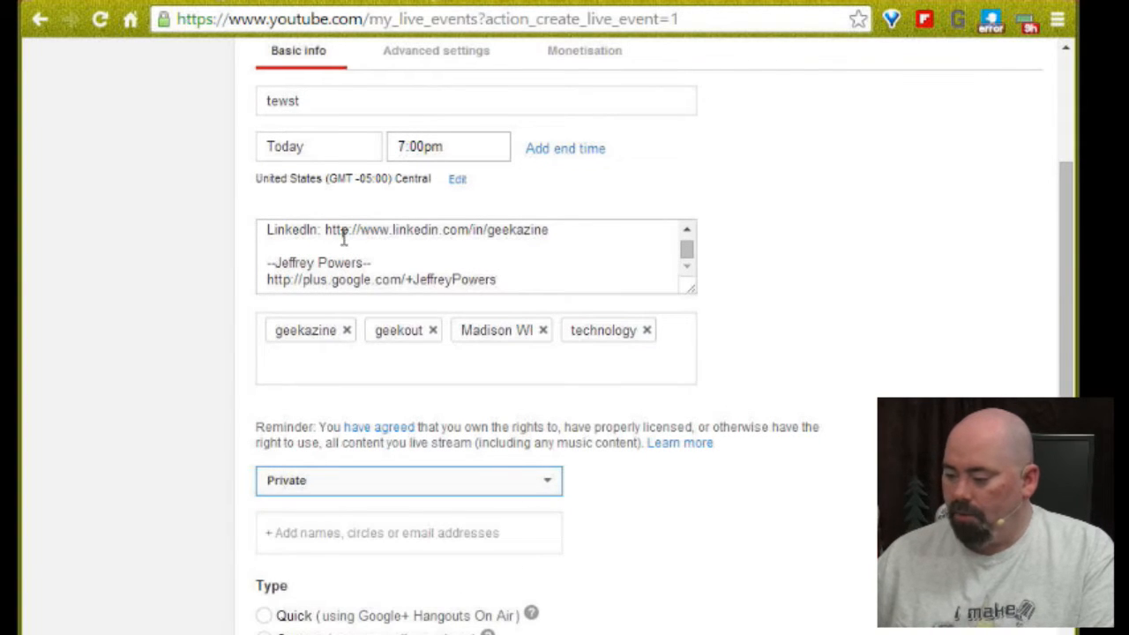
Step: Set the broadcast delay to 60 seconds in the event's advanced settings
scroll(461, 234, "up", 3)
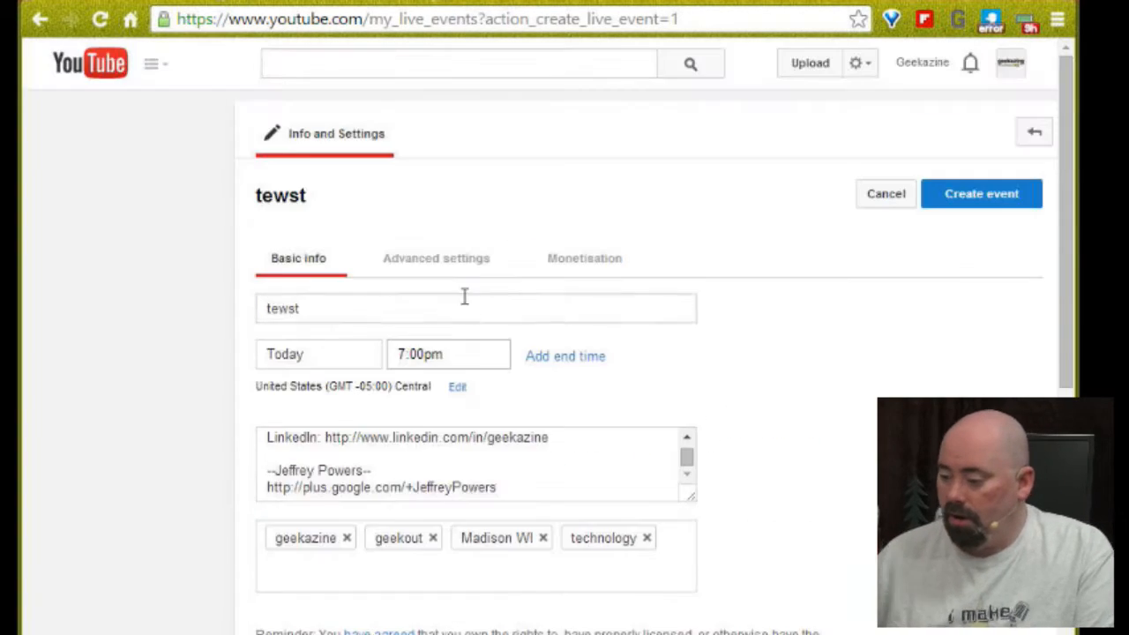
left_click(458, 272)
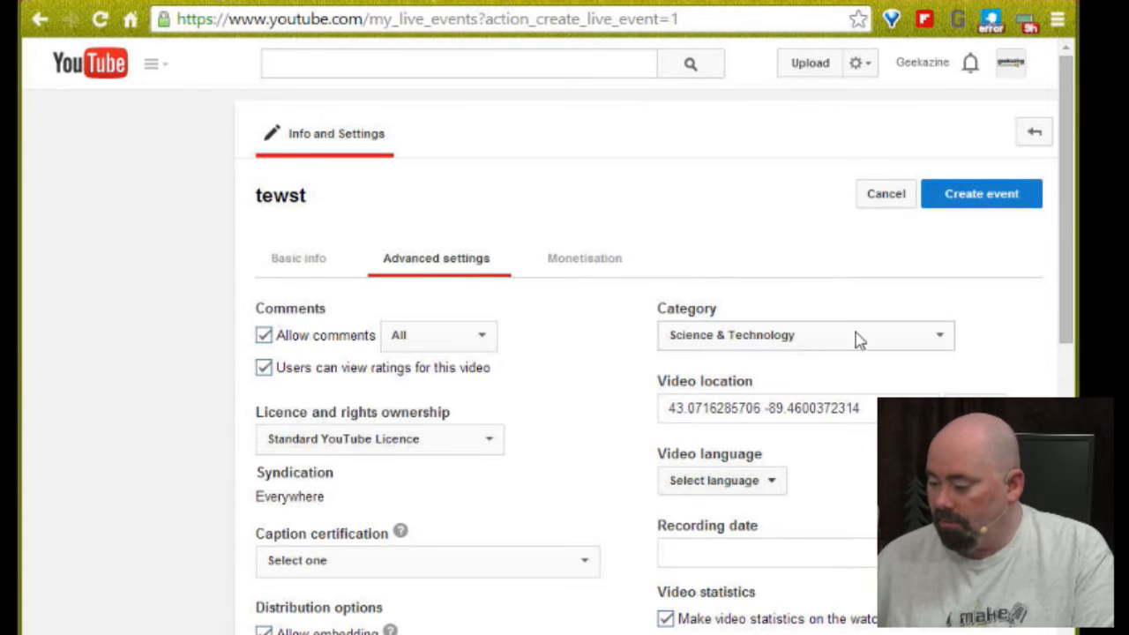
scroll(474, 508, "down", 3)
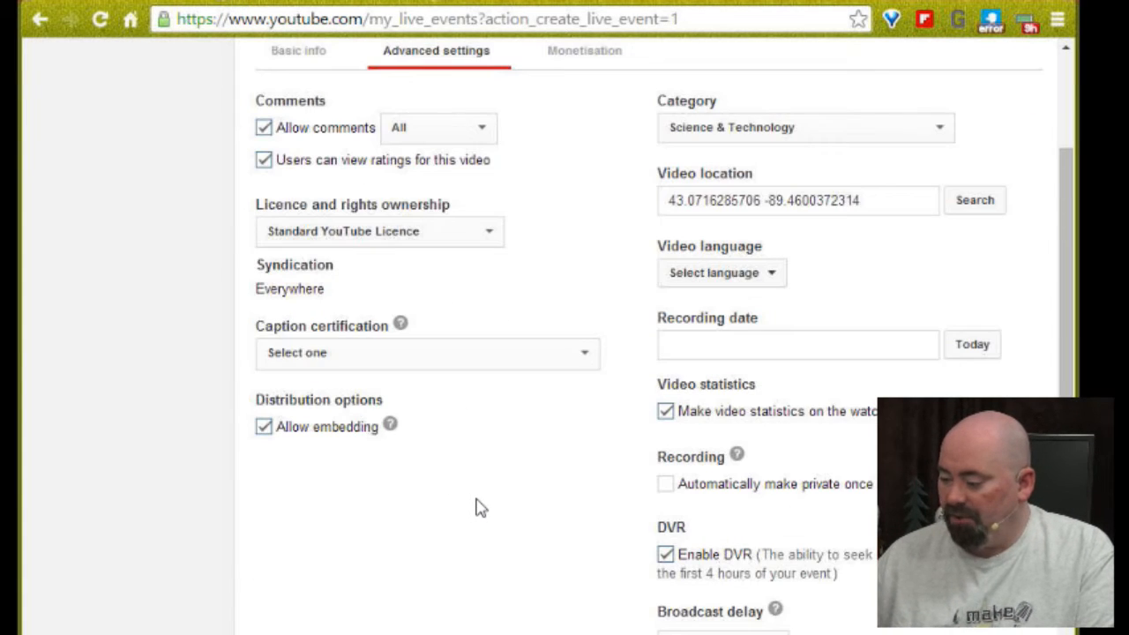
scroll(475, 508, "down", 4)
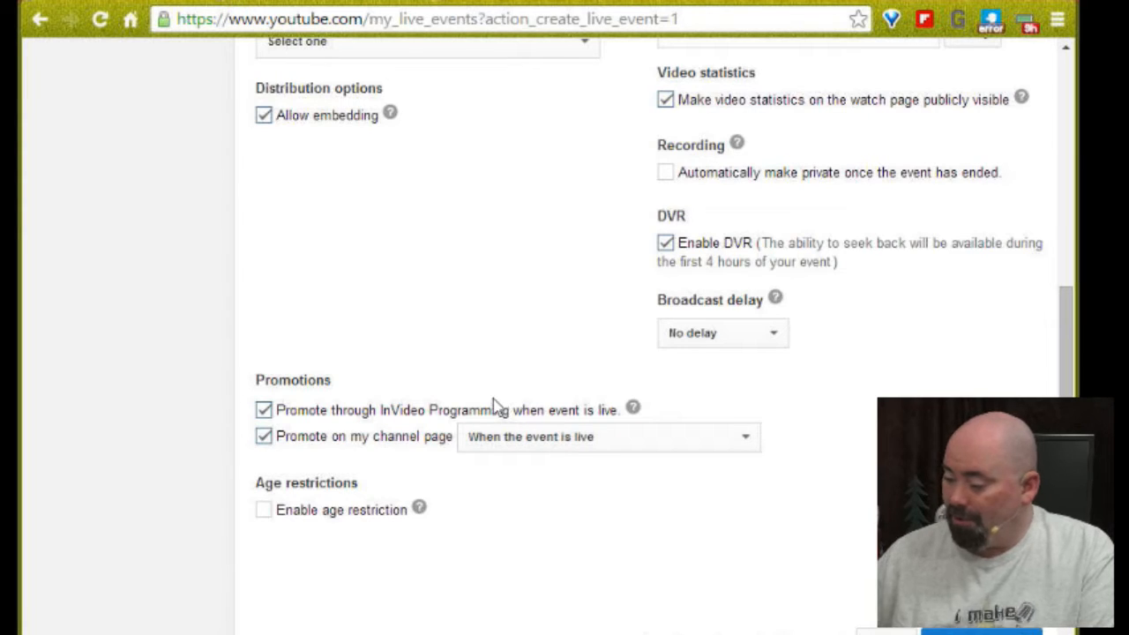
left_click(776, 343)
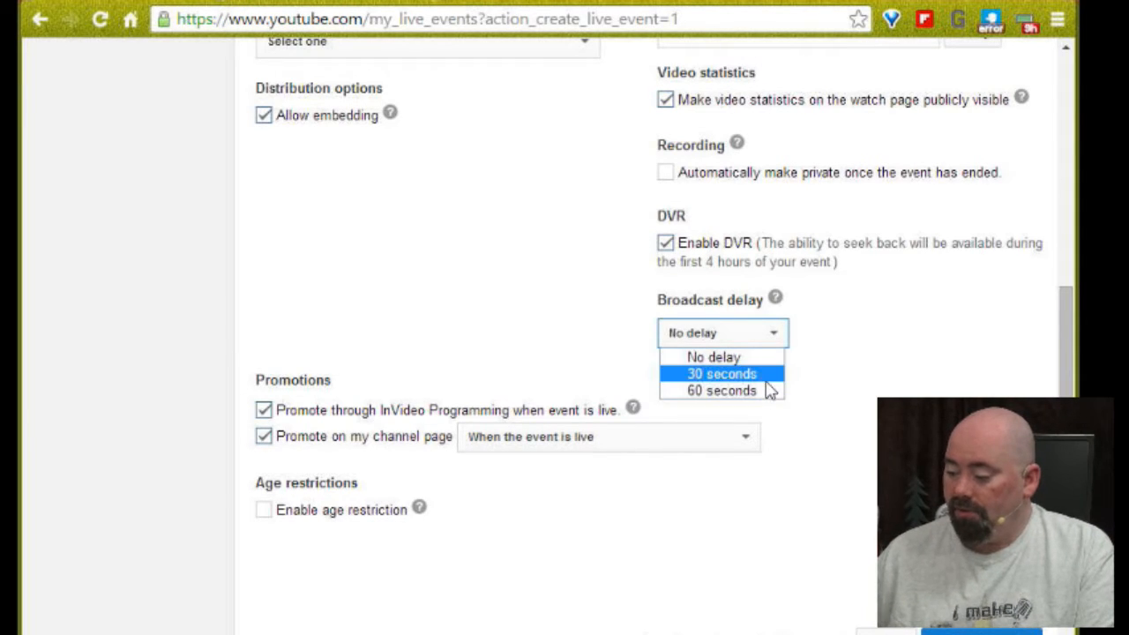
left_click(722, 391)
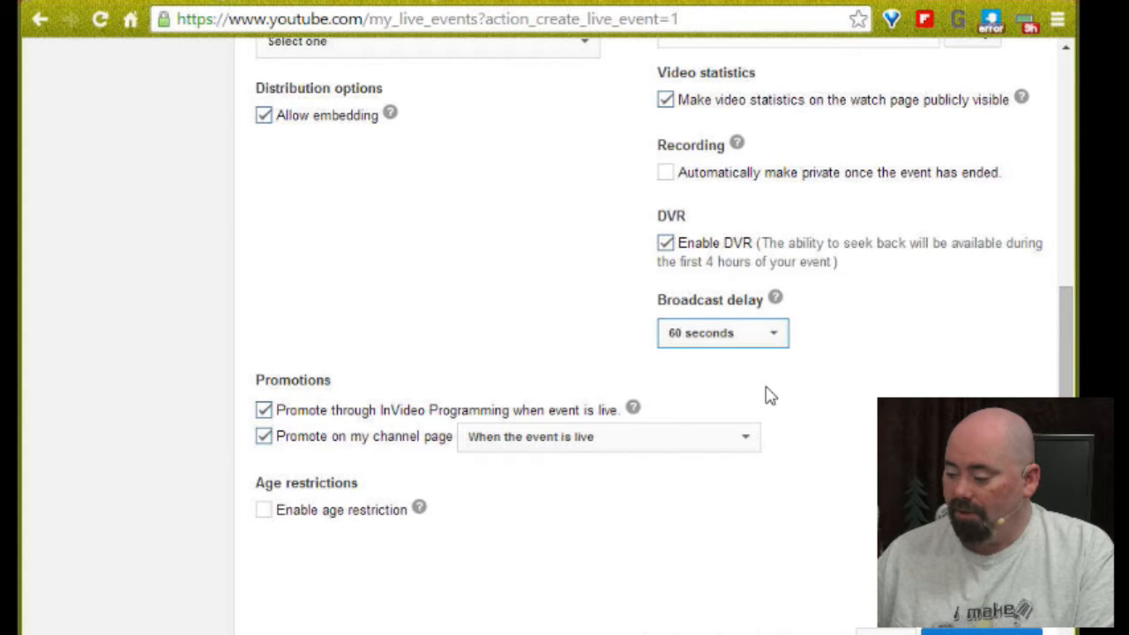
Step: Review the remaining advanced settings and create the live event
scroll(782, 426, "up", 5)
scroll(779, 418, "up", 1)
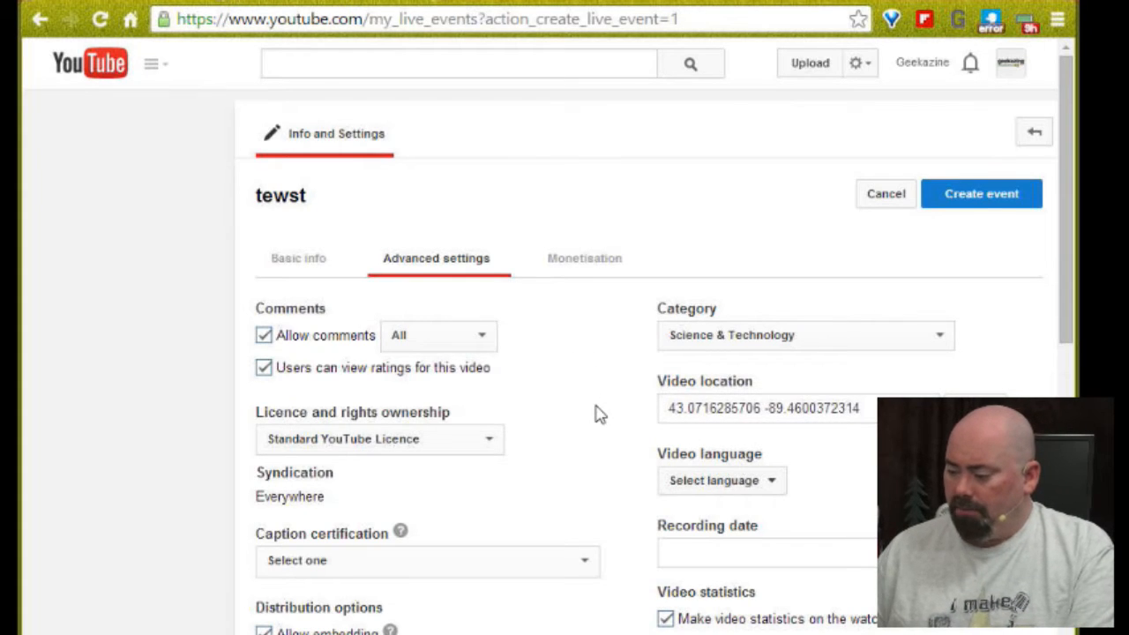
scroll(597, 411, "down", 3)
scroll(598, 414, "down", 1)
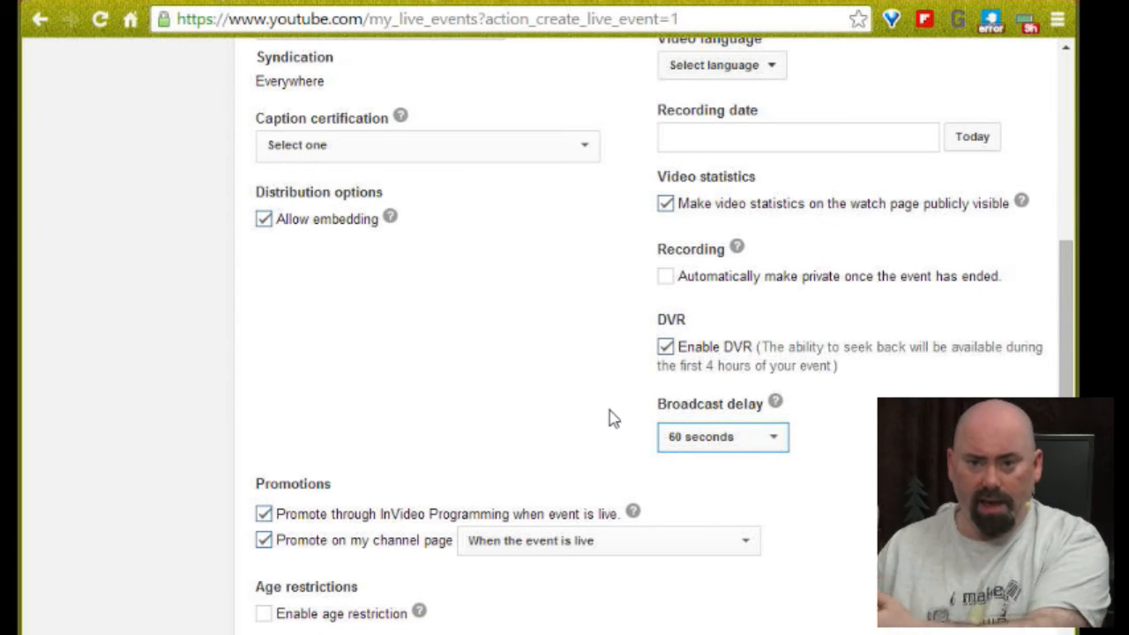
scroll(613, 418, "down", 3)
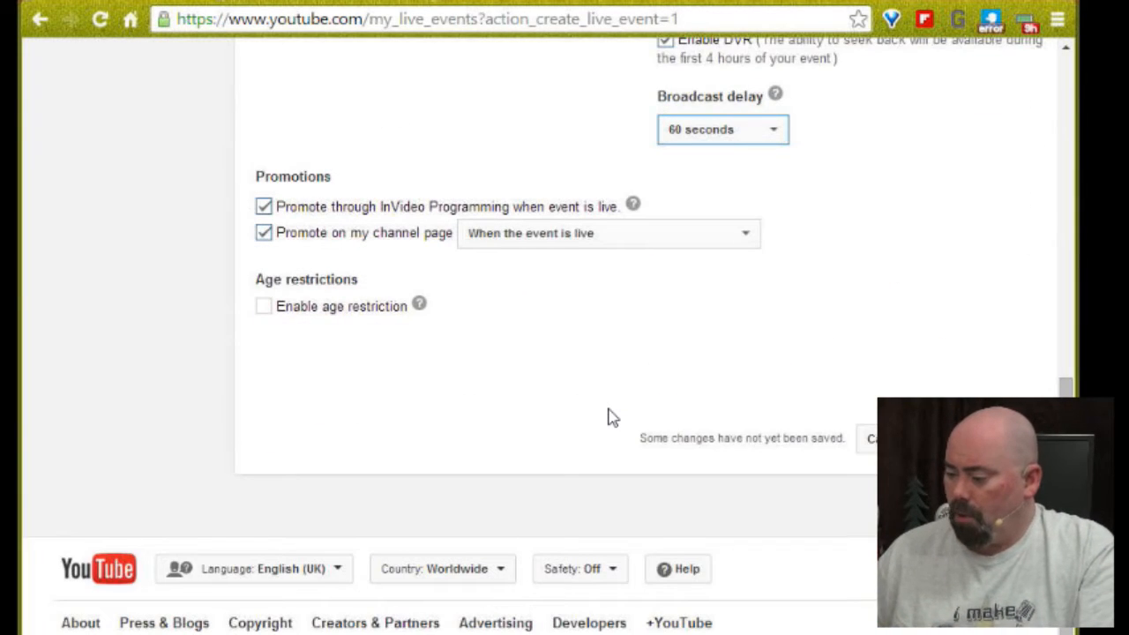
scroll(613, 418, "up", 2)
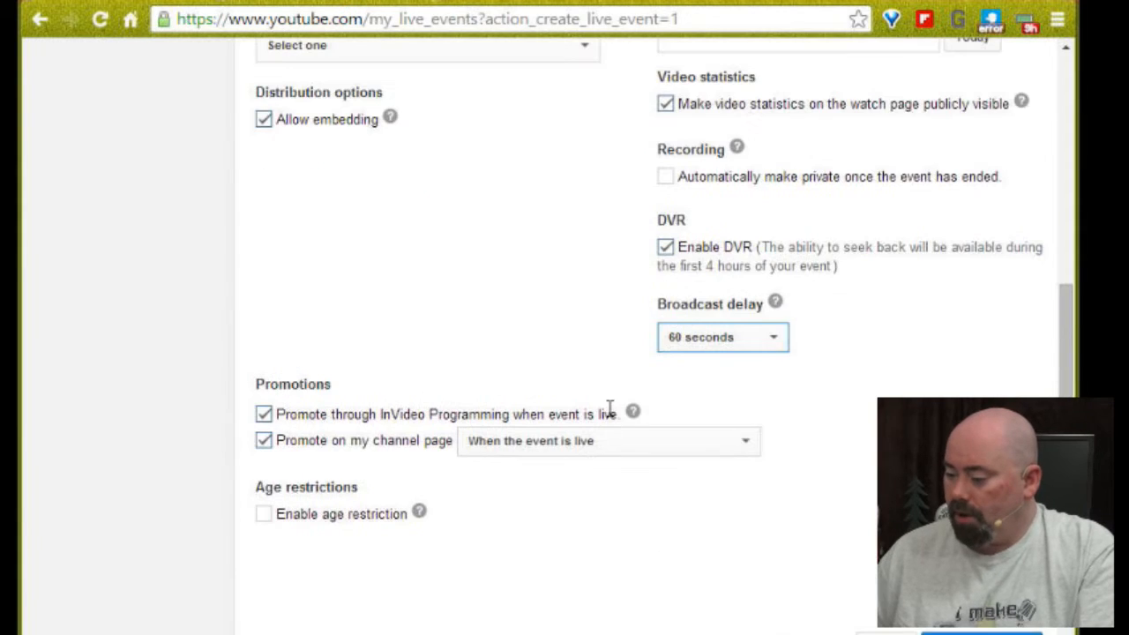
scroll(608, 410, "up", 5)
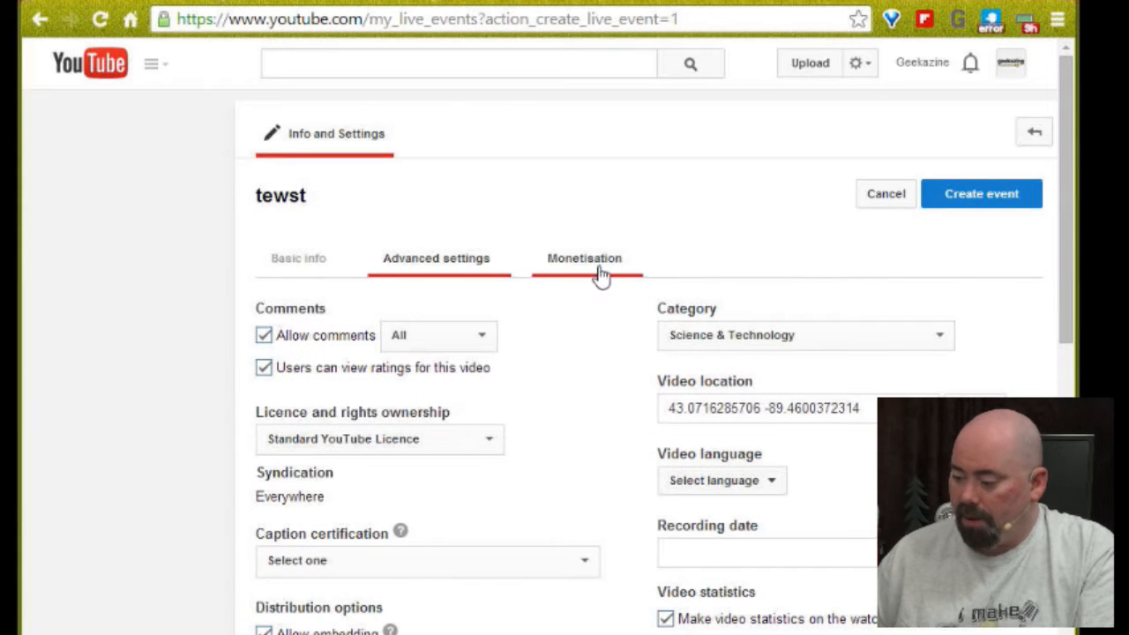
left_click(985, 203)
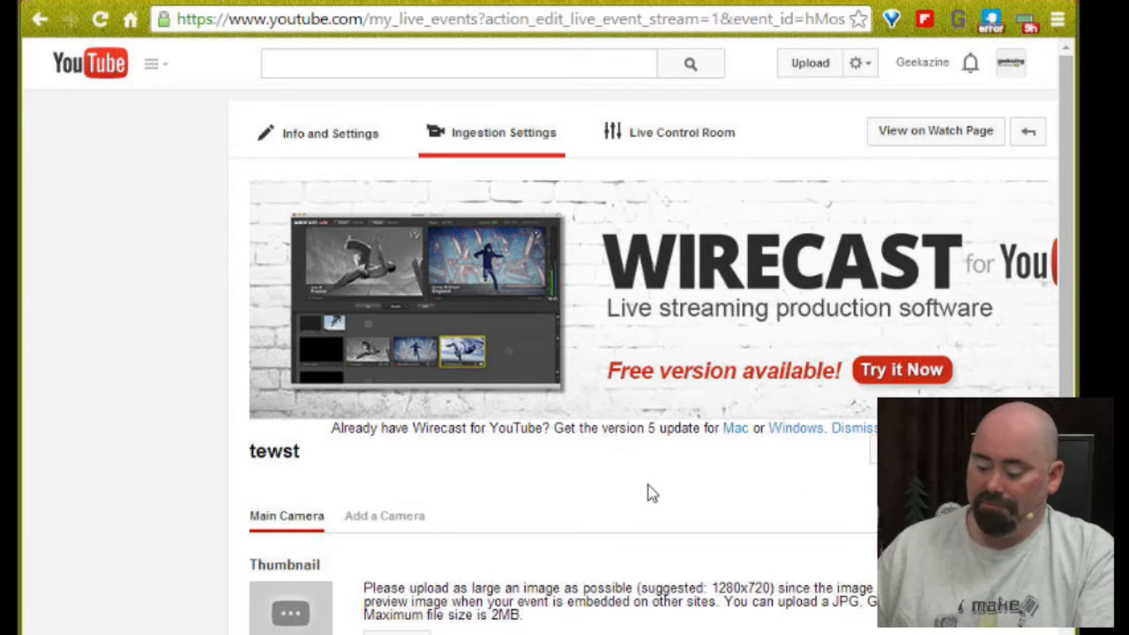
Step: Save the main camera's basic ingestion bit rate as 1500 Kbps - 4000 Kbps (720p) and open the event's Live Control Room
scroll(648, 477, "down", 2)
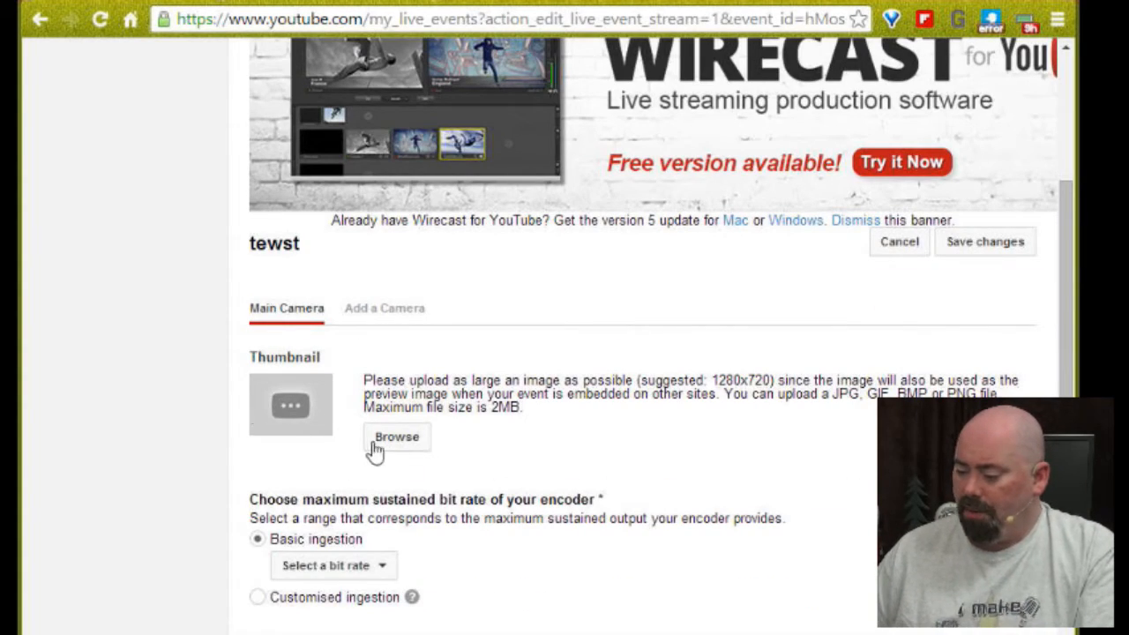
scroll(507, 443, "down", 2)
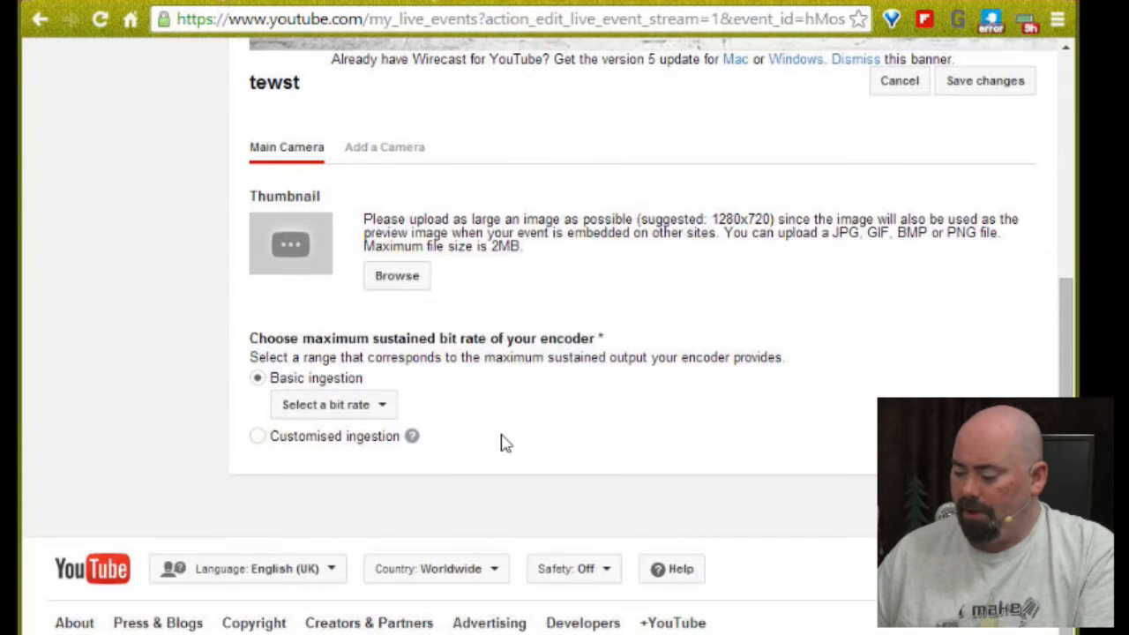
left_click(384, 414)
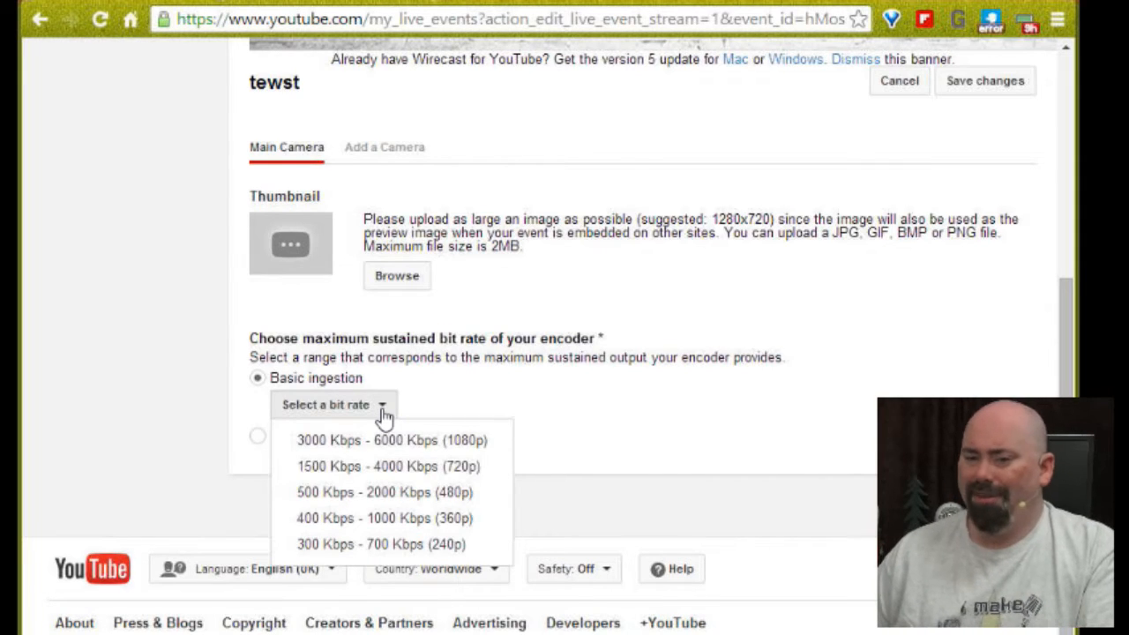
left_click(398, 467)
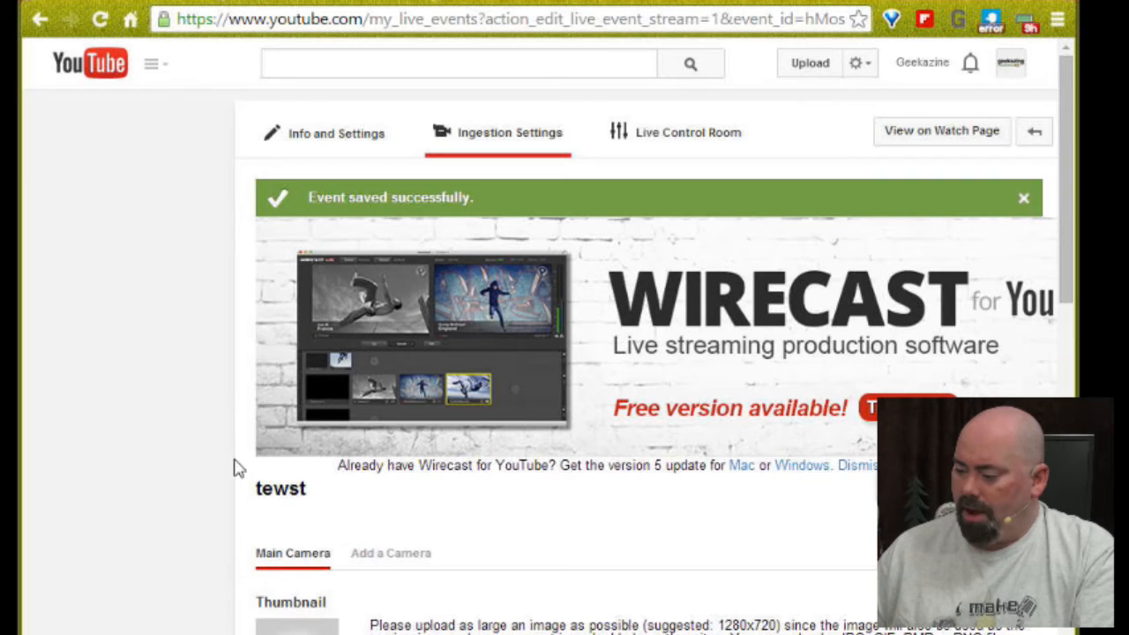
left_click(662, 141)
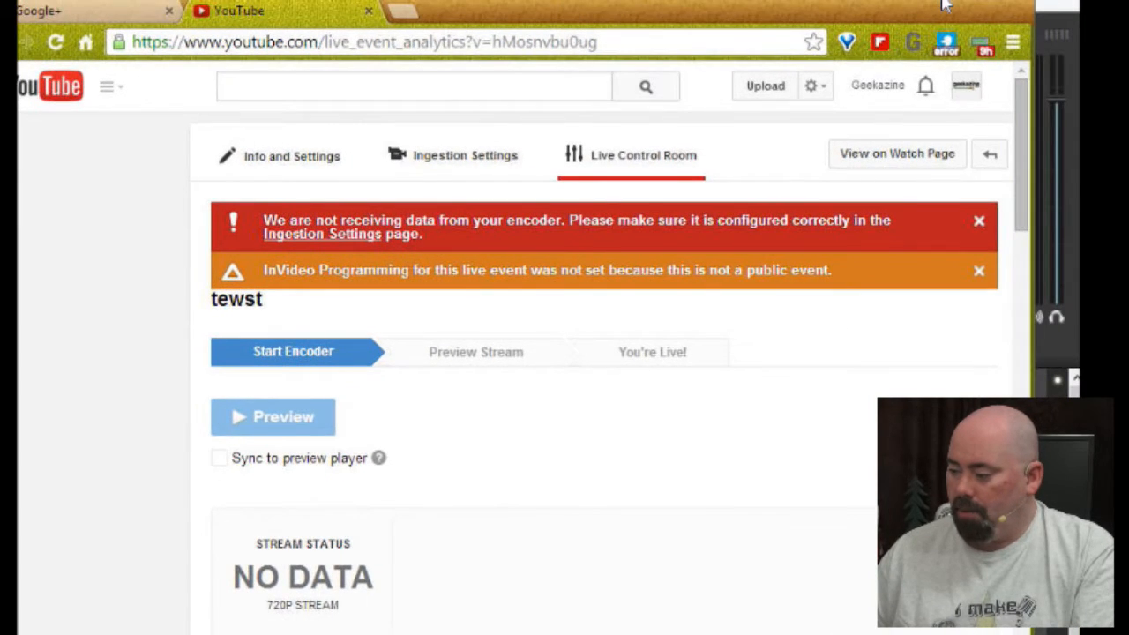
Step: Switch to Wirecast and put the Logitech camera shot in the second shot row live
left_click(943, 5)
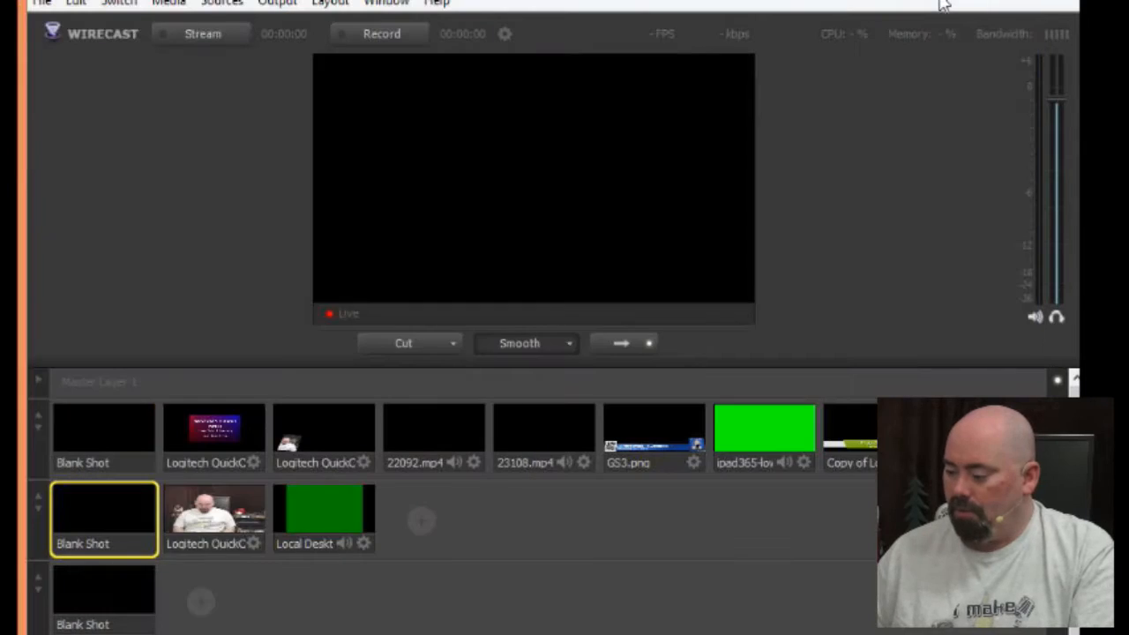
left_click(205, 514)
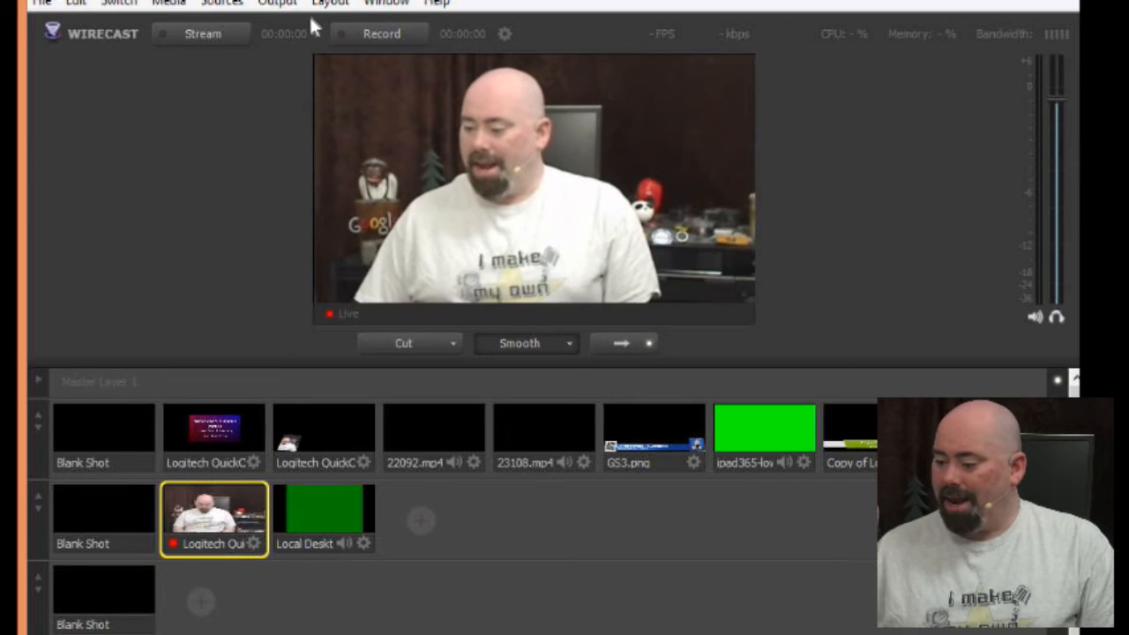
Step: Open Wirecast's output settings for the stream and recording destinations
left_click(278, 4)
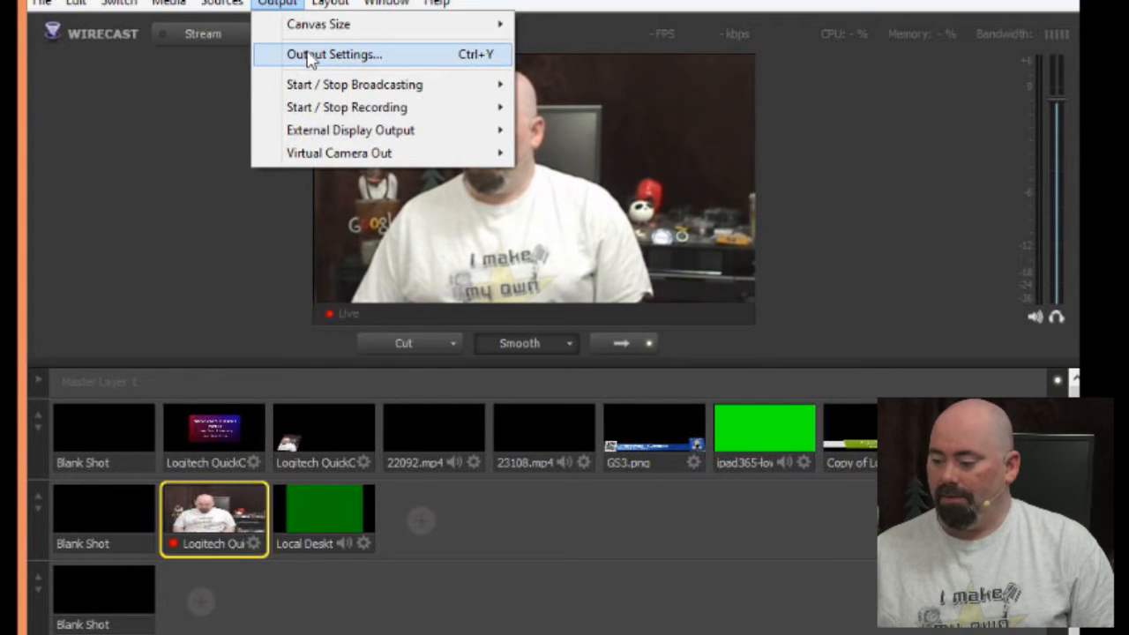
mouse_move(225, 5)
mouse_move(277, 3)
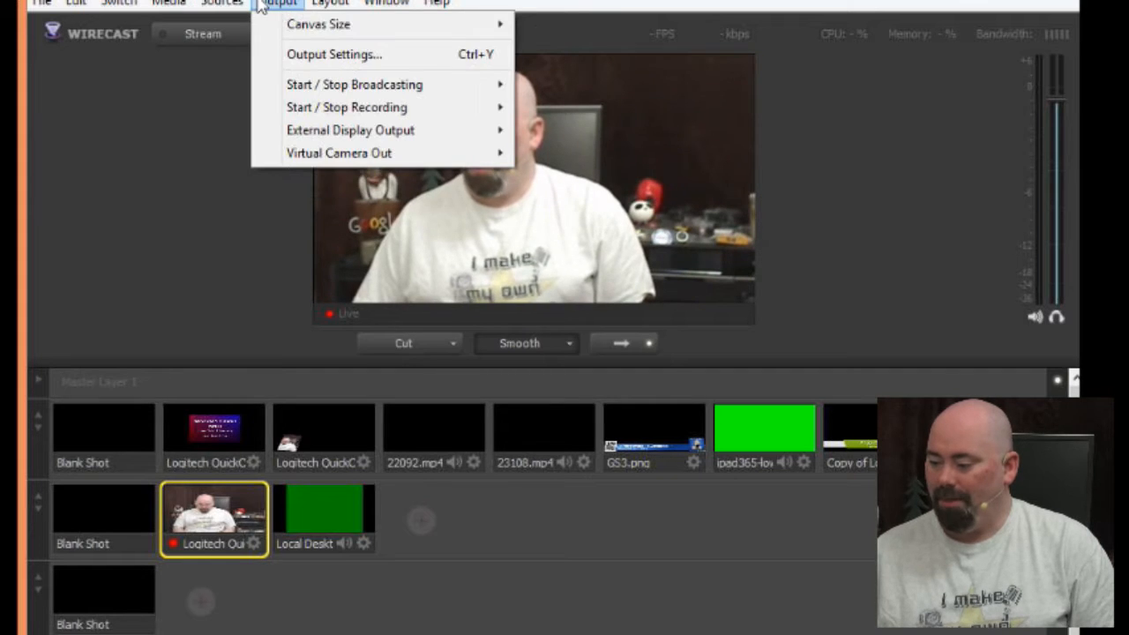
left_click(293, 48)
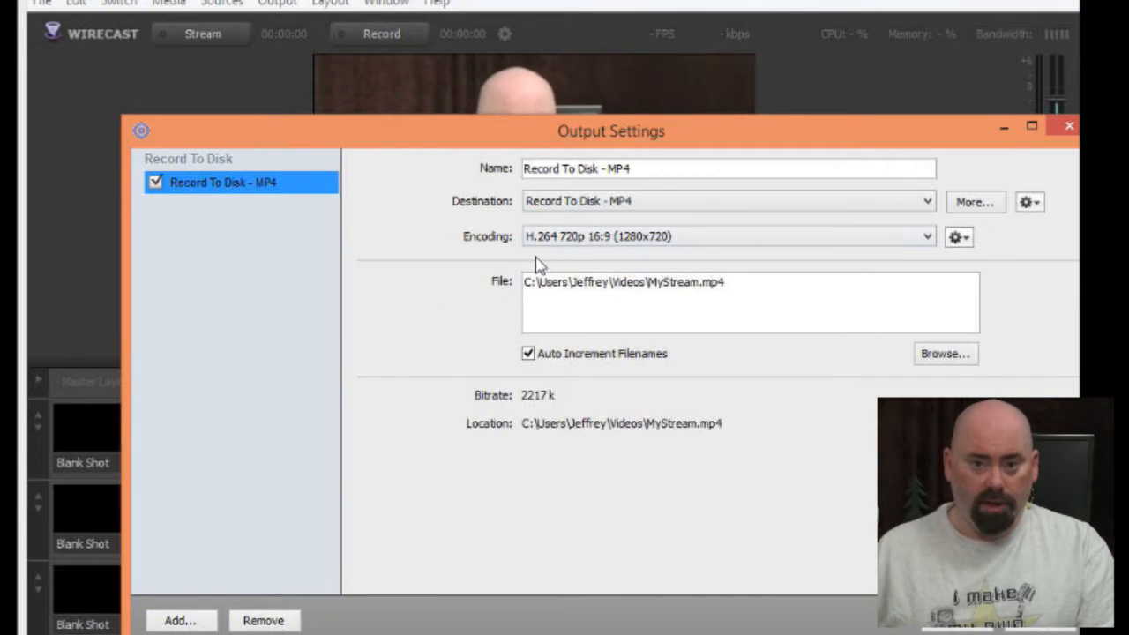
Step: Add YouTube as a new output destination, checking the list of visible destinations first, and reopen the output settings
left_click(180, 621)
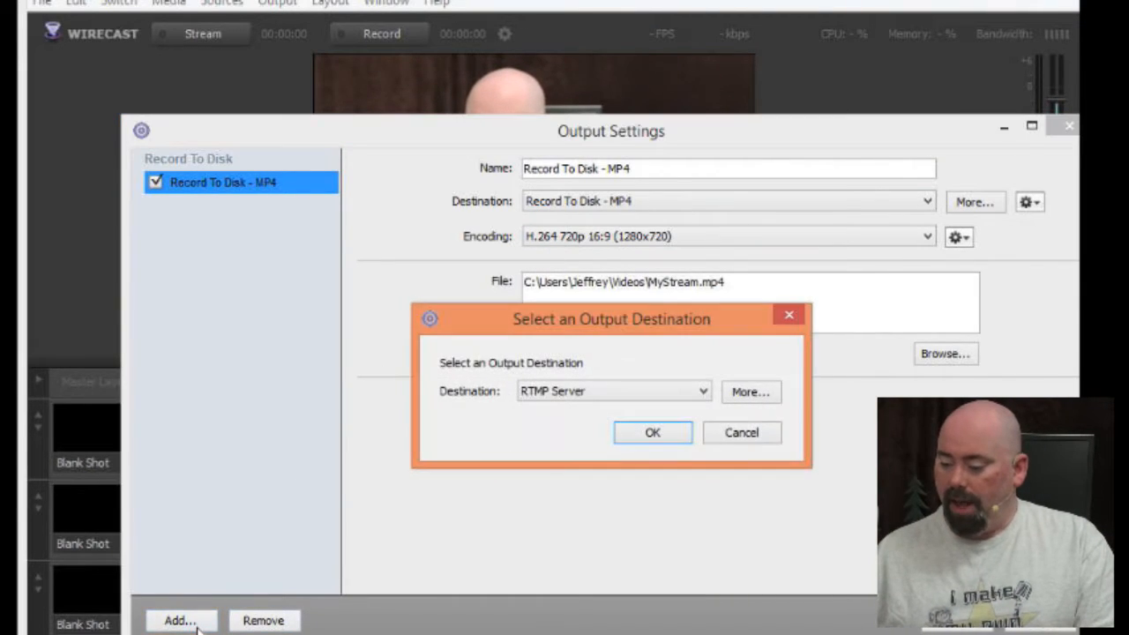
left_click(703, 391)
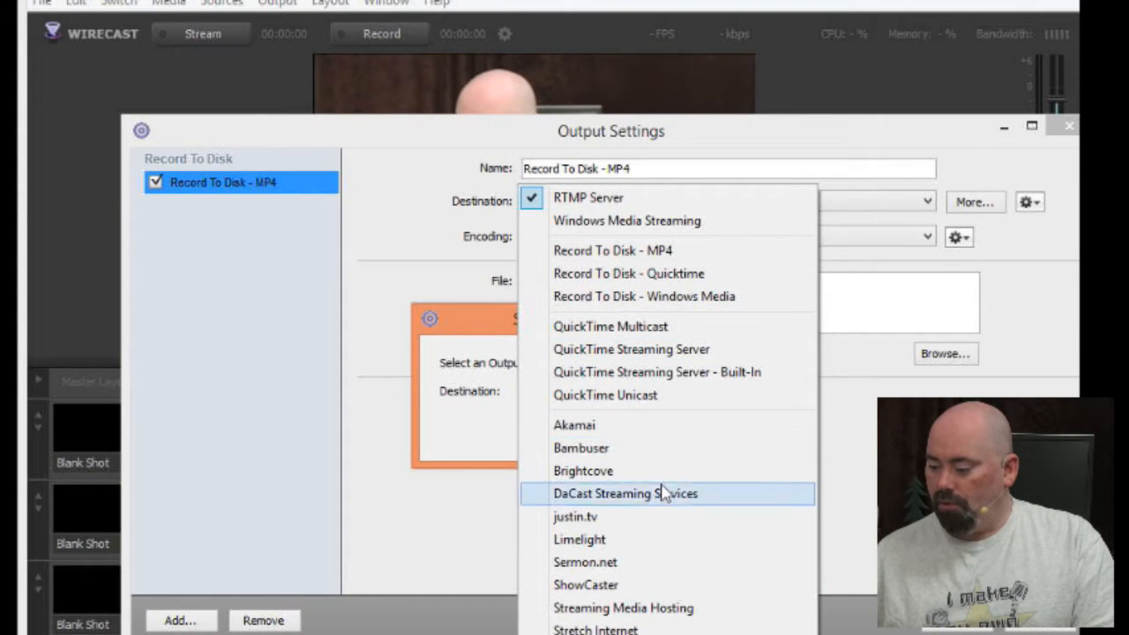
left_click(582, 634)
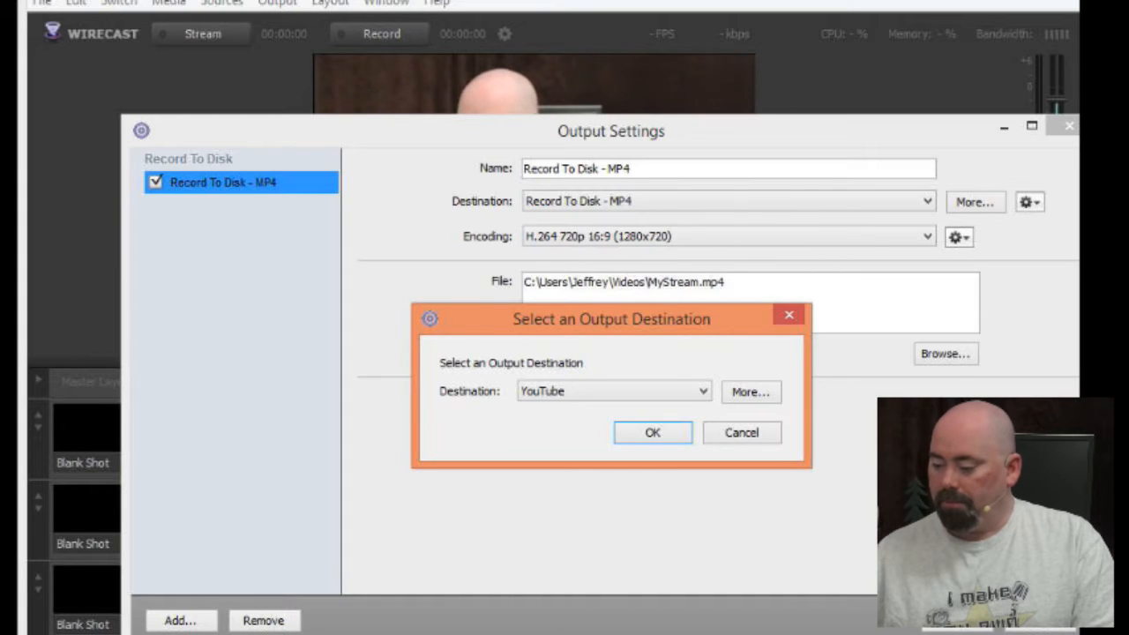
left_click(751, 394)
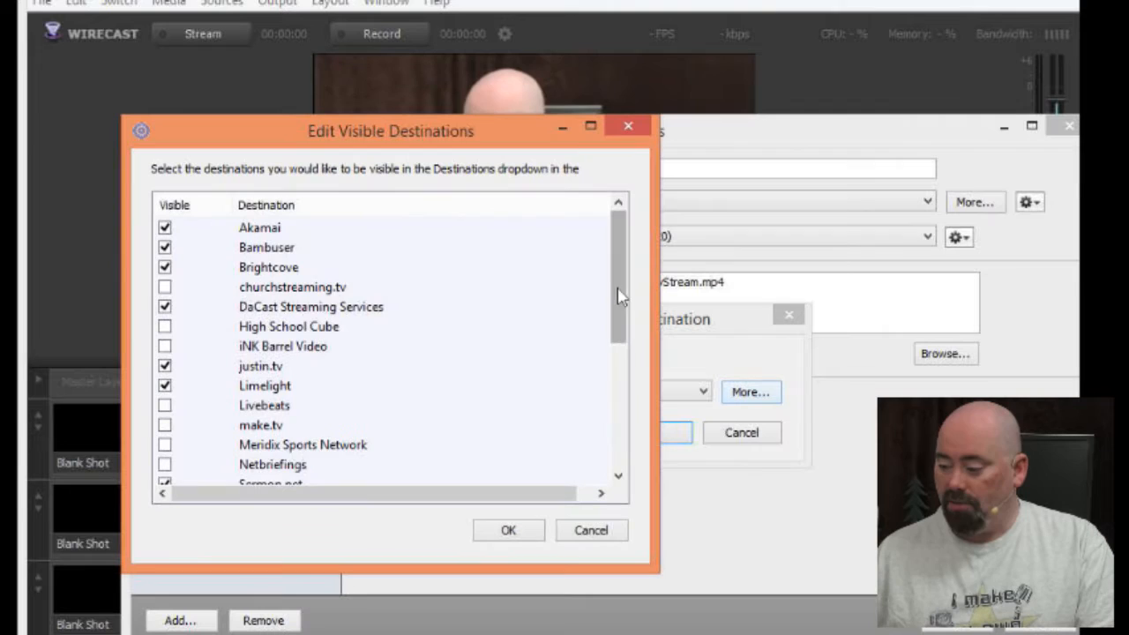
left_click_drag(616, 296, 656, 251)
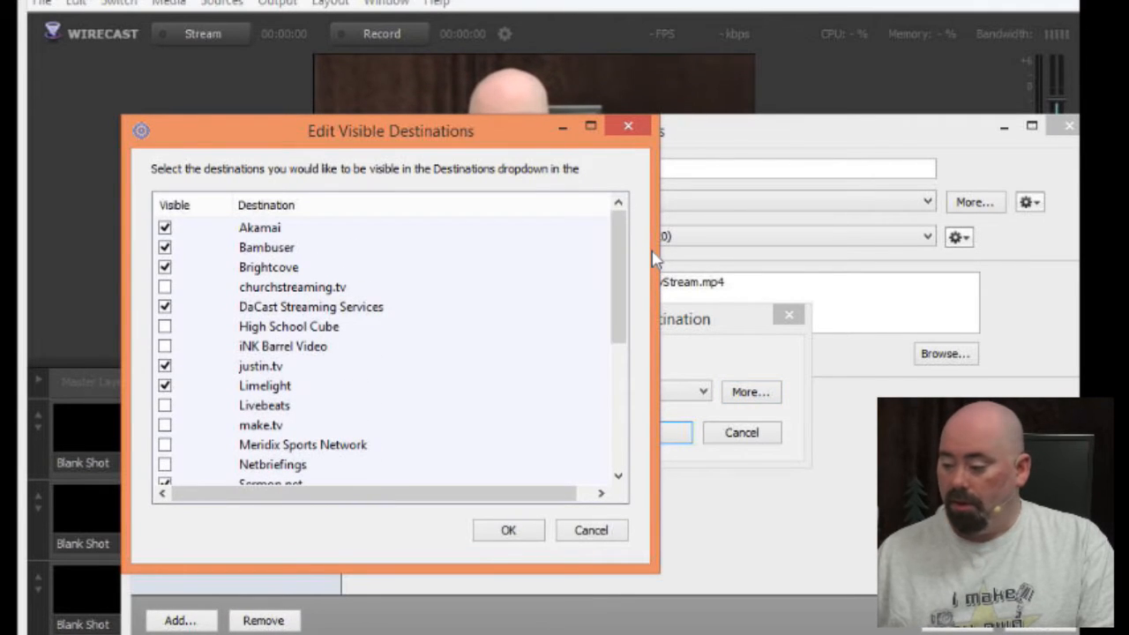
left_click(596, 533)
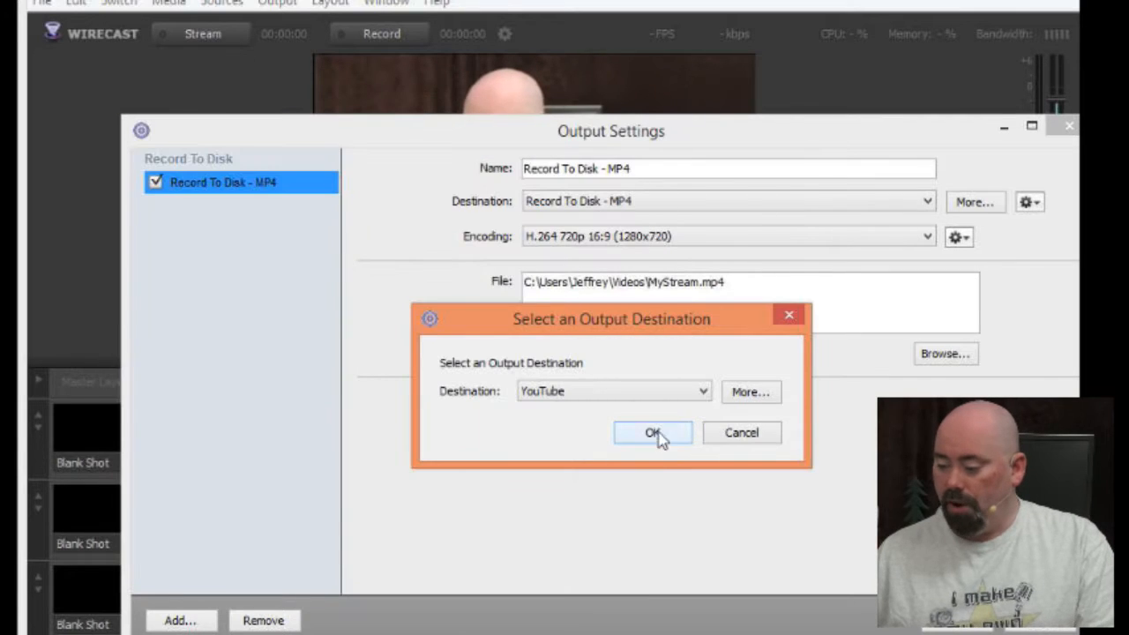
left_click(652, 434)
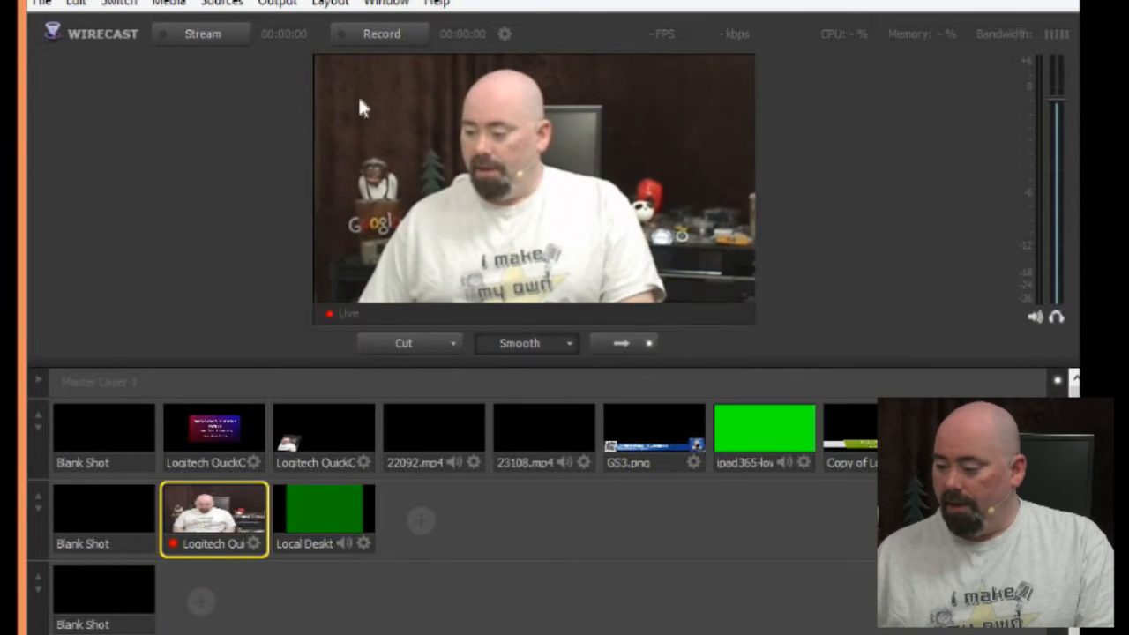
left_click(276, 3)
left_click(296, 53)
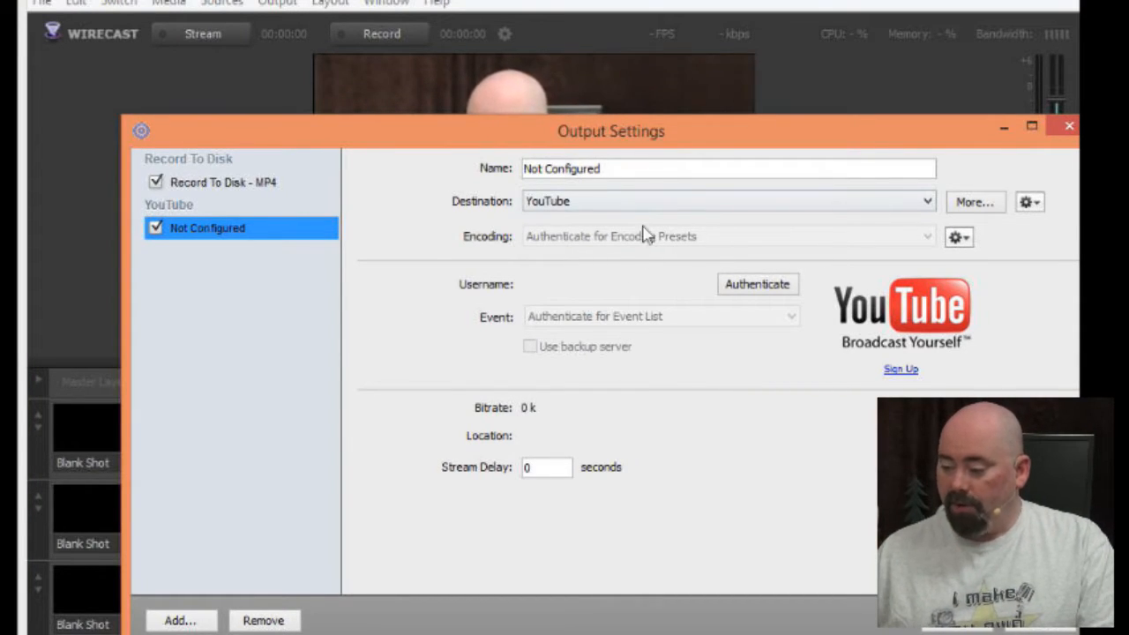
Step: Try a stream delay of 30 seconds on the unconfigured YouTube output and reset it to 0
double_click(543, 470)
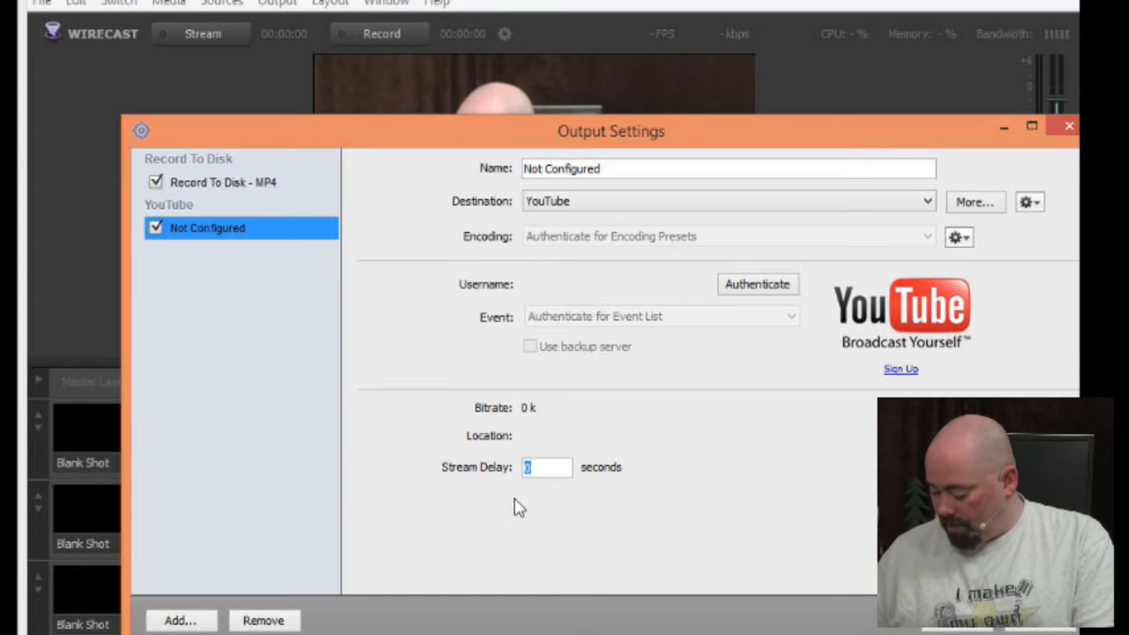
type("30")
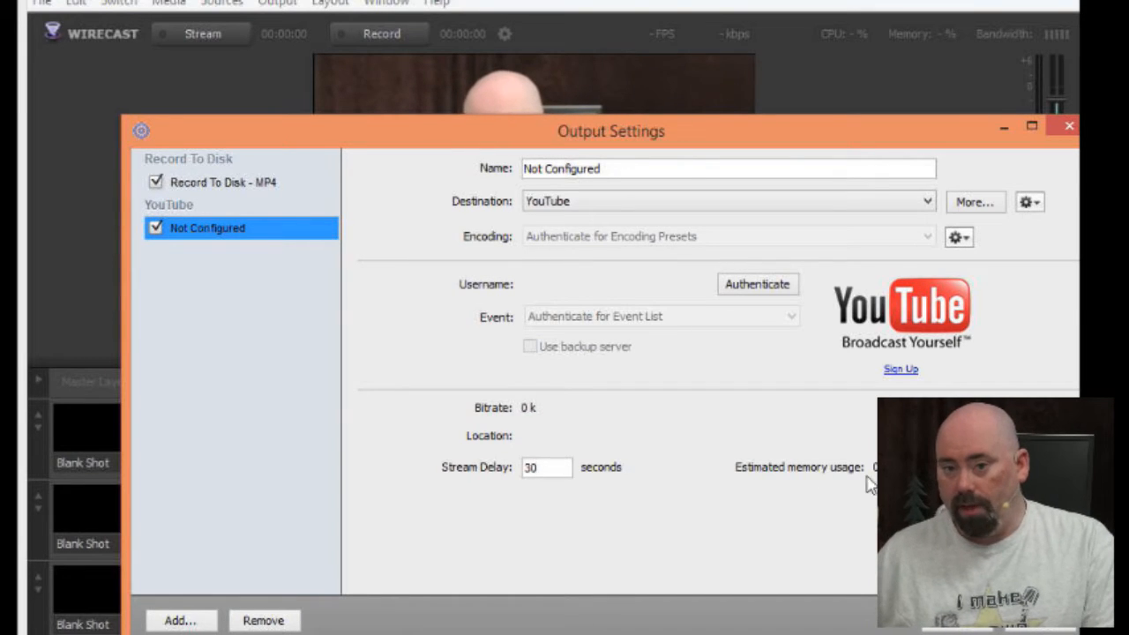
double_click(546, 468)
type("0")
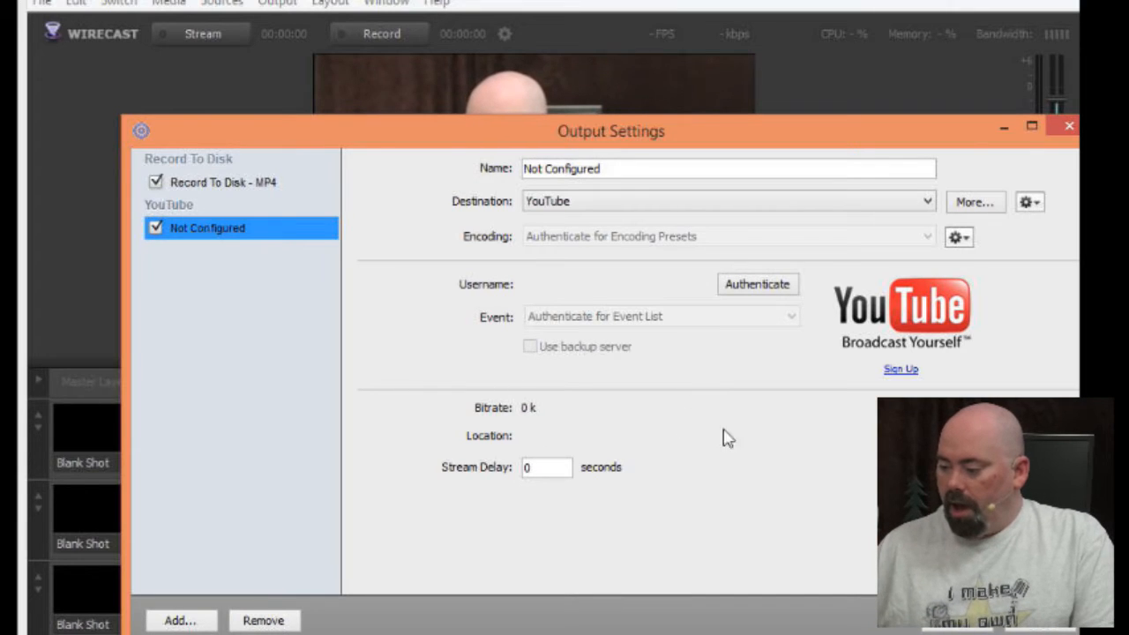
Step: Authenticate the YouTube output by granting Wirecast permission to manage the YouTube account, and reopen the output settings
left_click(780, 294)
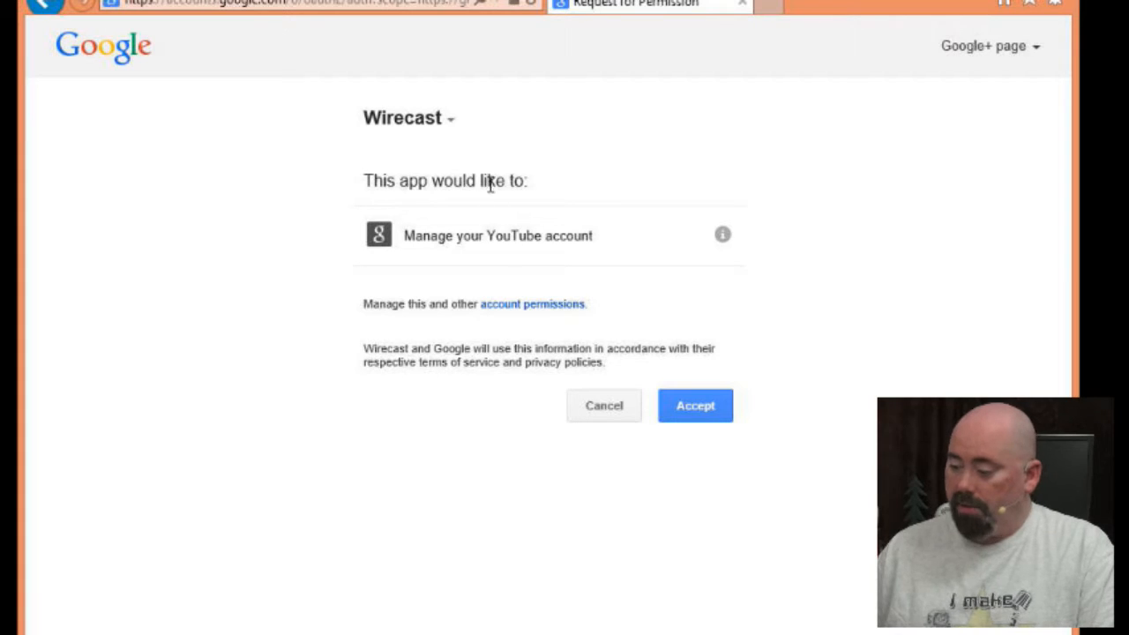
left_click(684, 411)
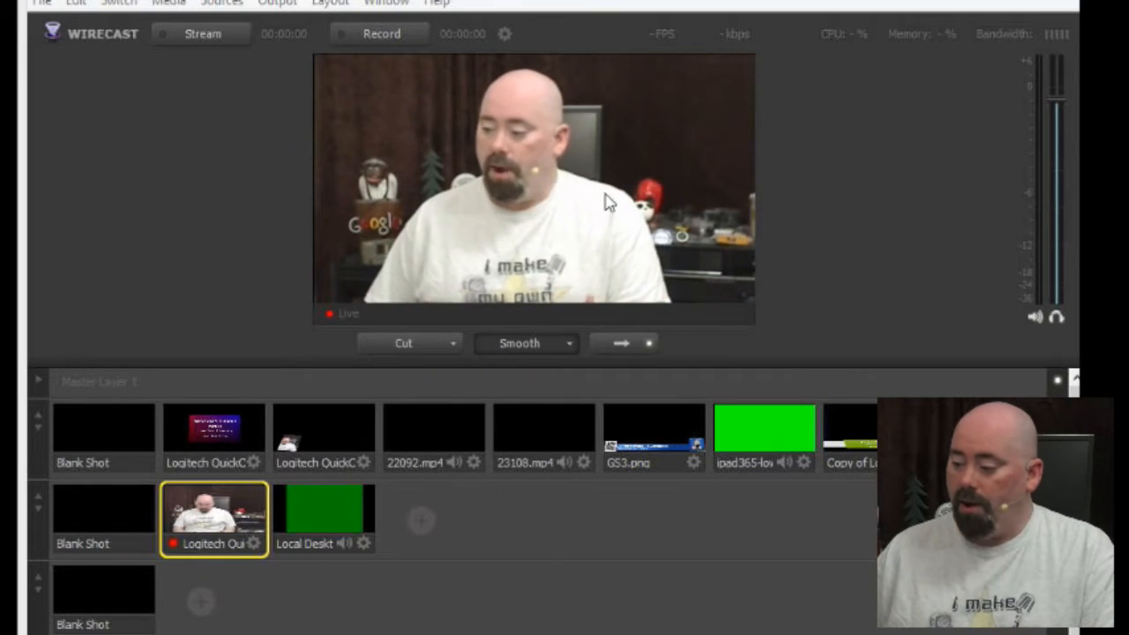
left_click(282, 7)
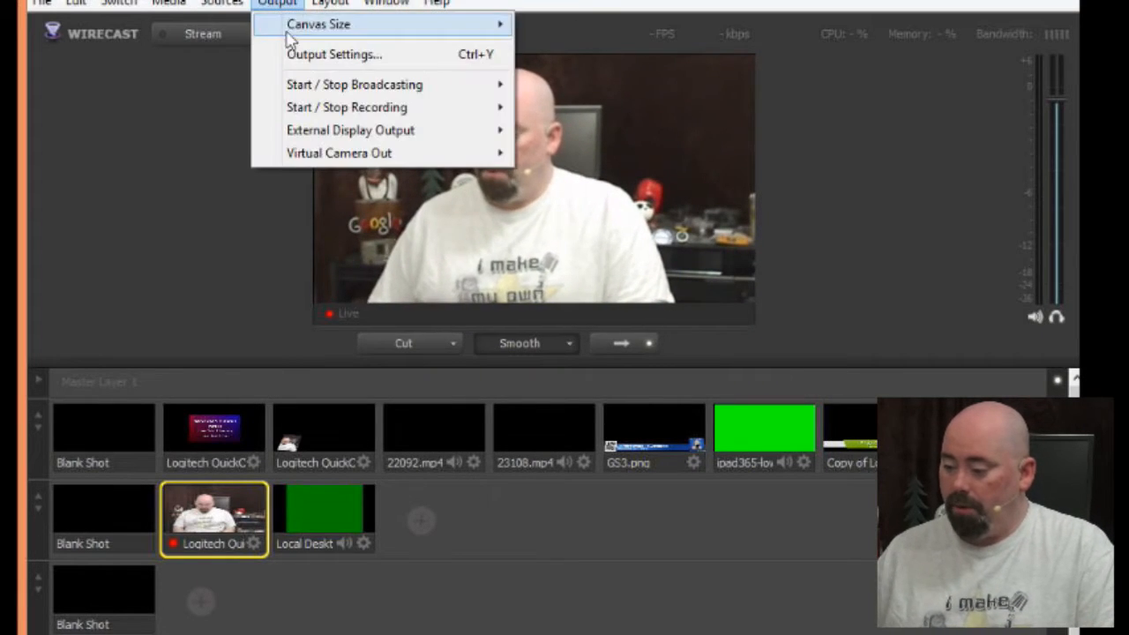
left_click(292, 53)
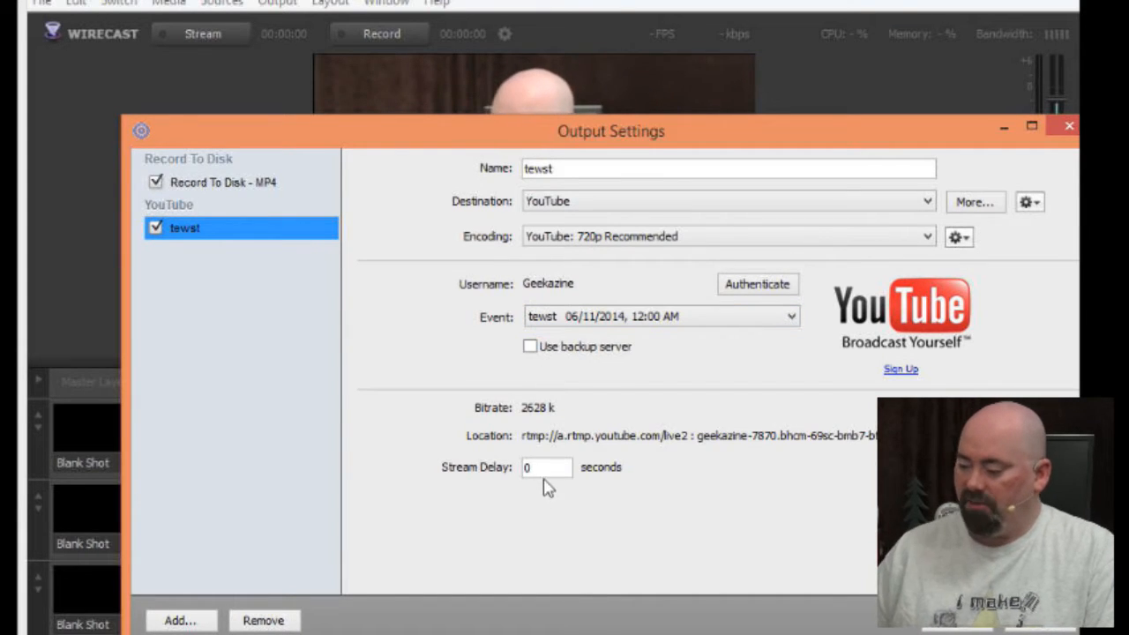
Step: Try a 30-second stream delay on the authenticated "tewst" output and clear it back to 0
left_click_drag(547, 469, 525, 475)
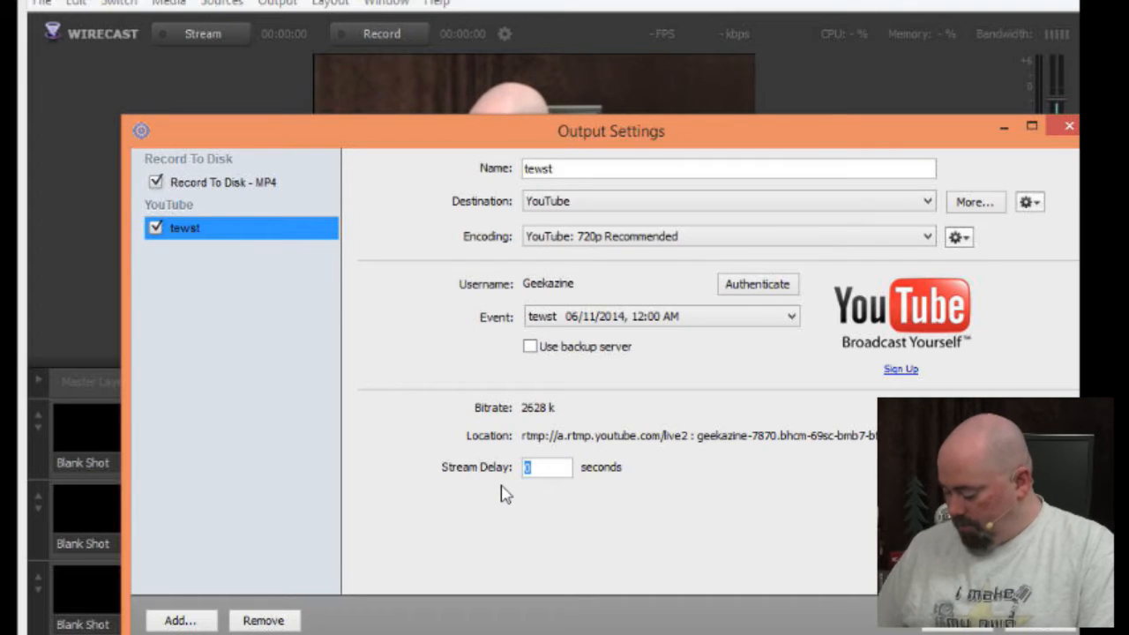
type("30")
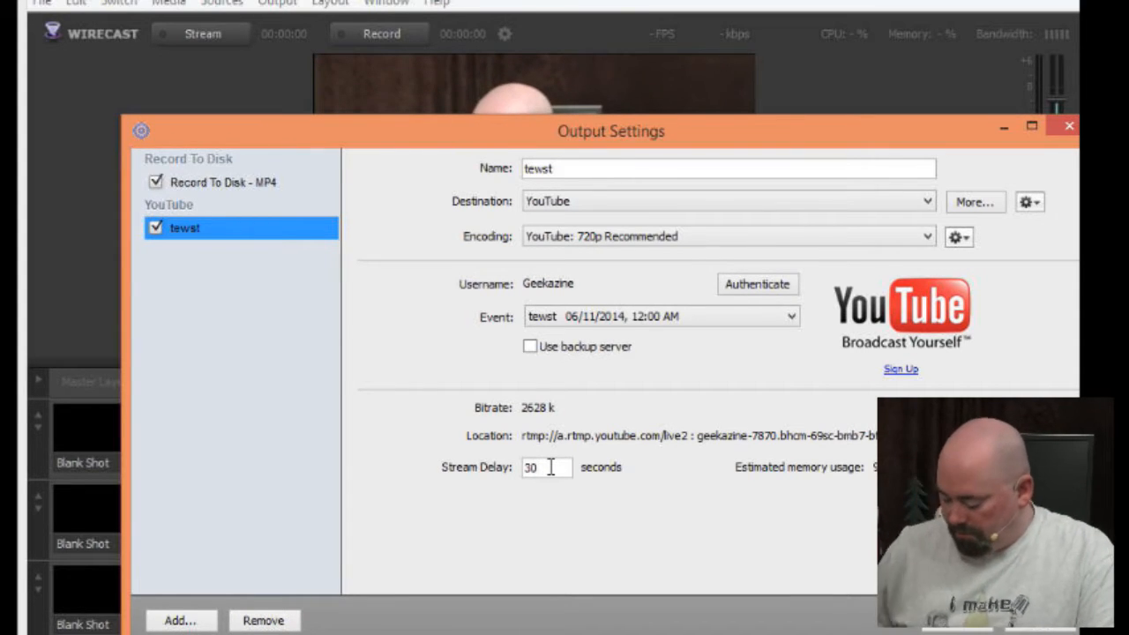
key("BackSpace")
key("BackSpace")
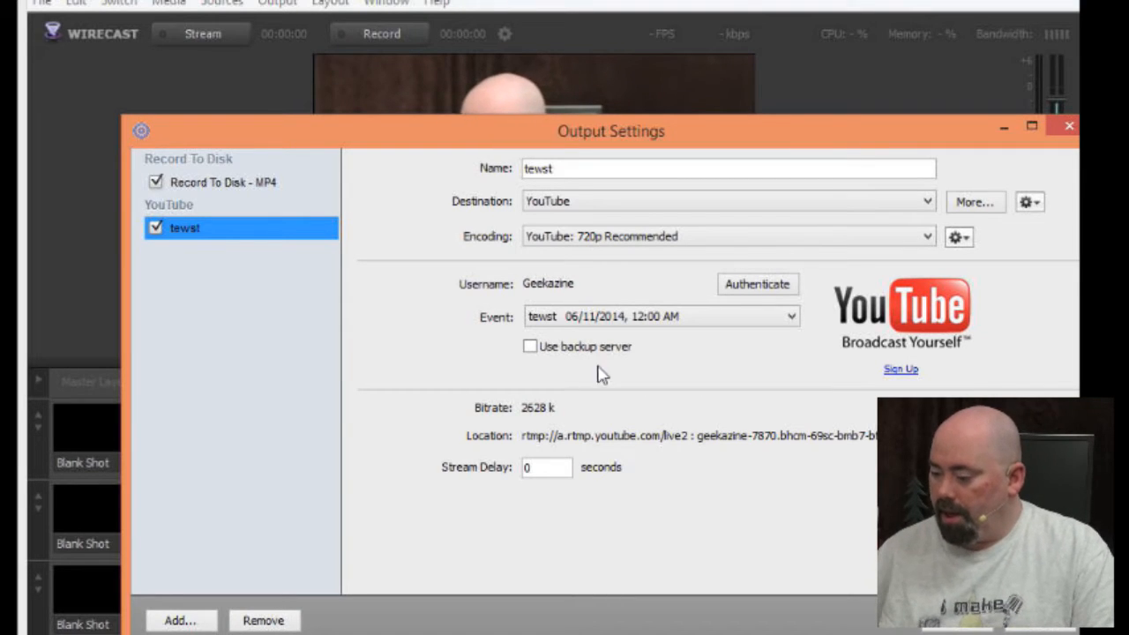
Step: Accept the output settings and start streaming to the YouTube event
left_click(932, 623)
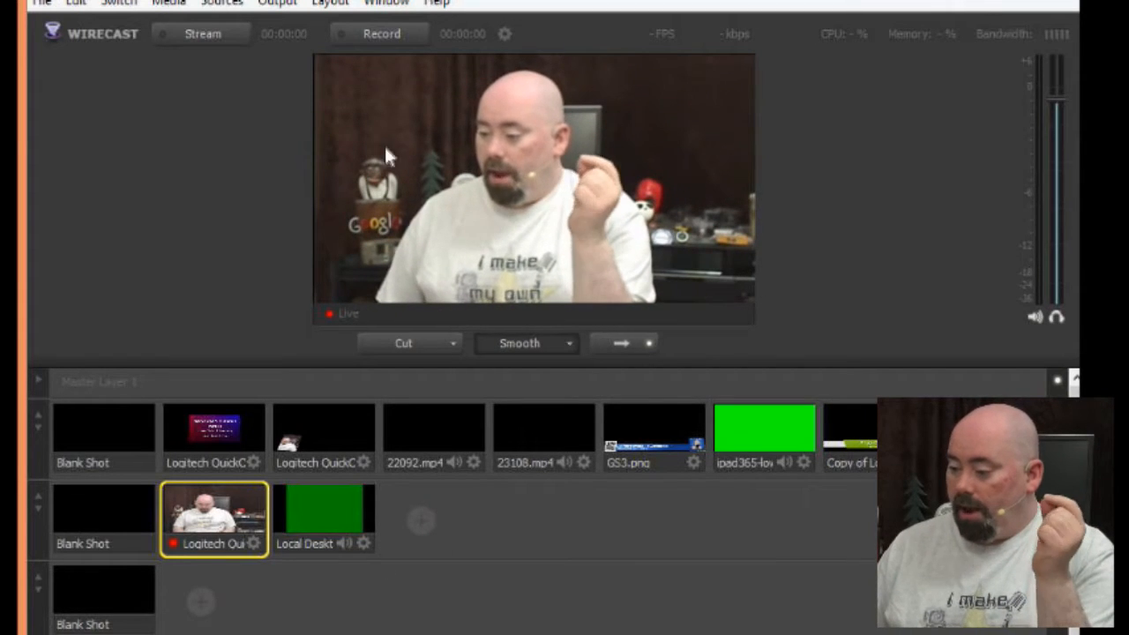
left_click(213, 39)
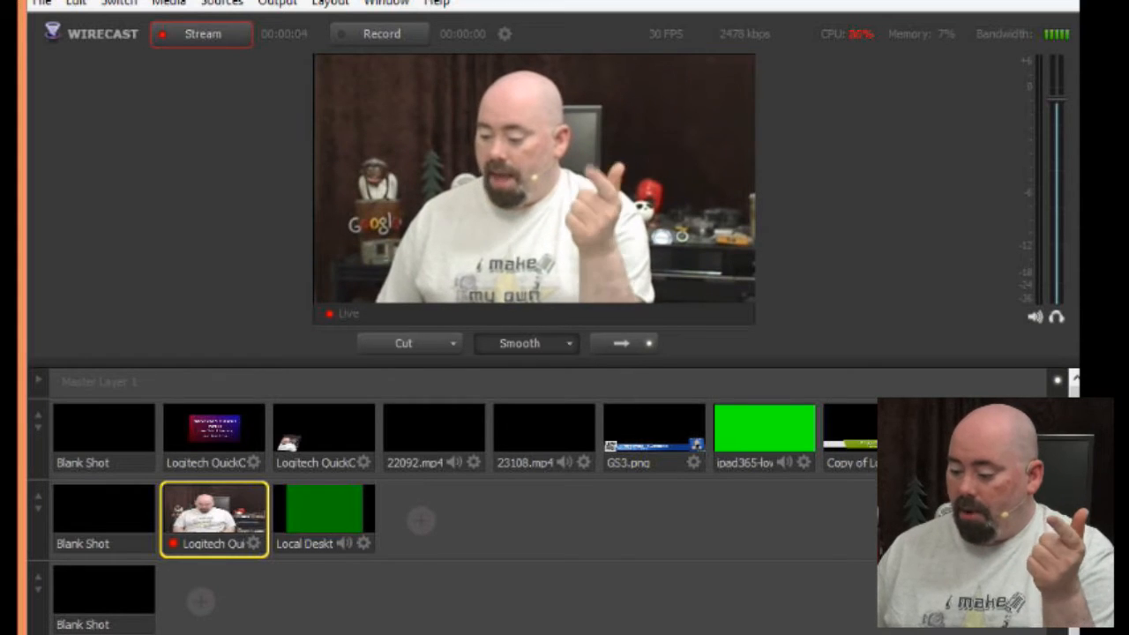
Step: Switch to the browser's Live Control Room, check the stream status, and start the preview of the "tewst" event
key("alt+Tab")
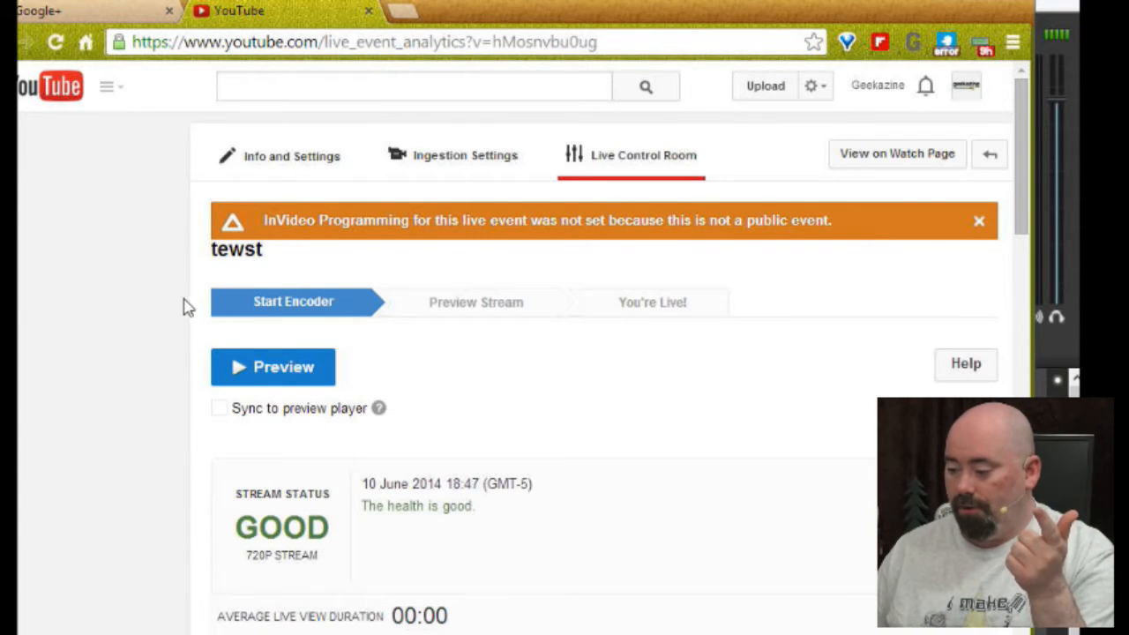
scroll(158, 463, "down", 2)
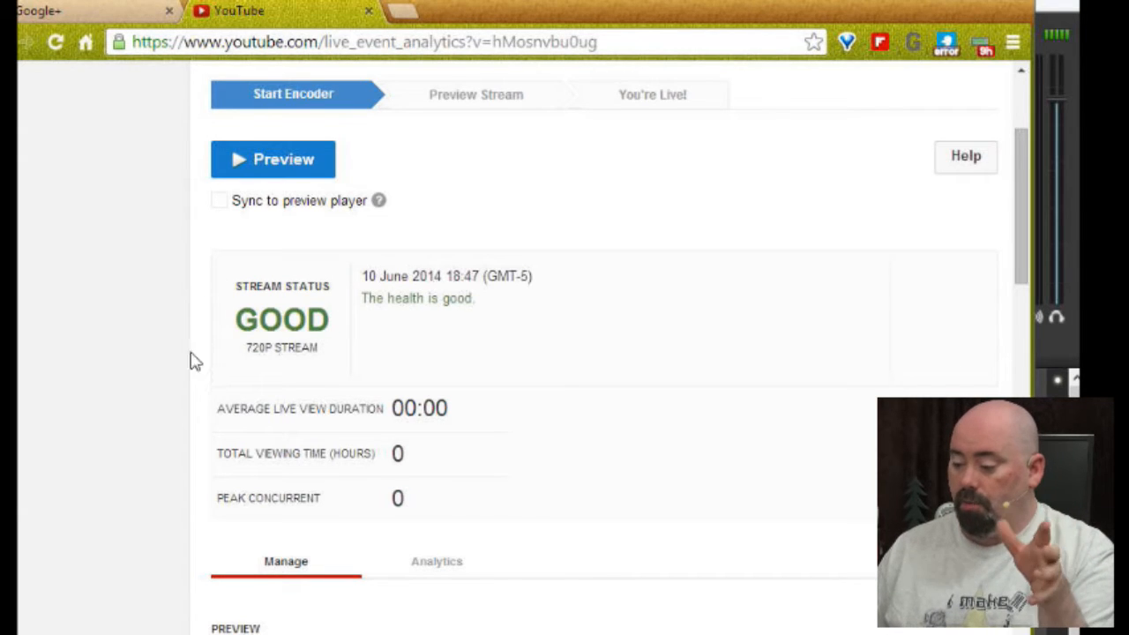
scroll(164, 374, "up", 2)
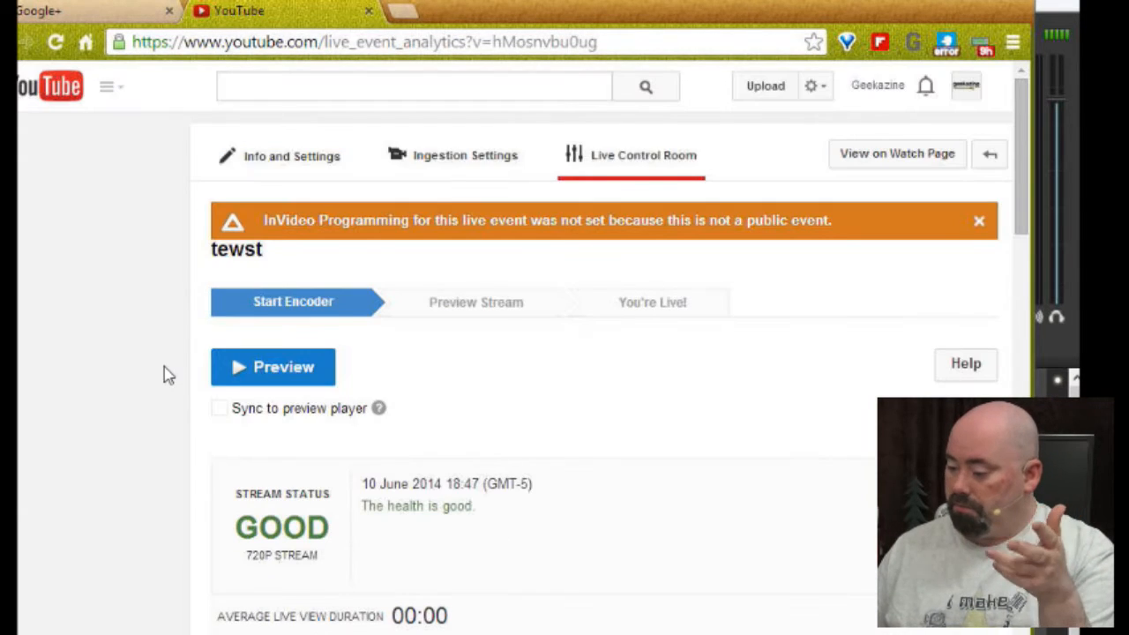
left_click(274, 368)
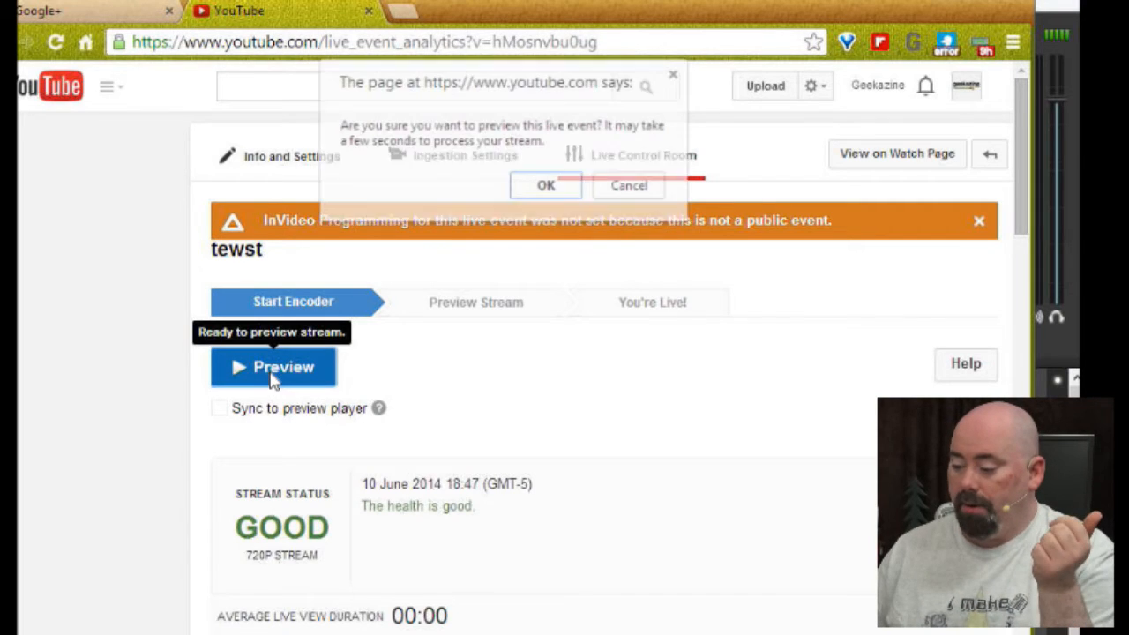
left_click(546, 187)
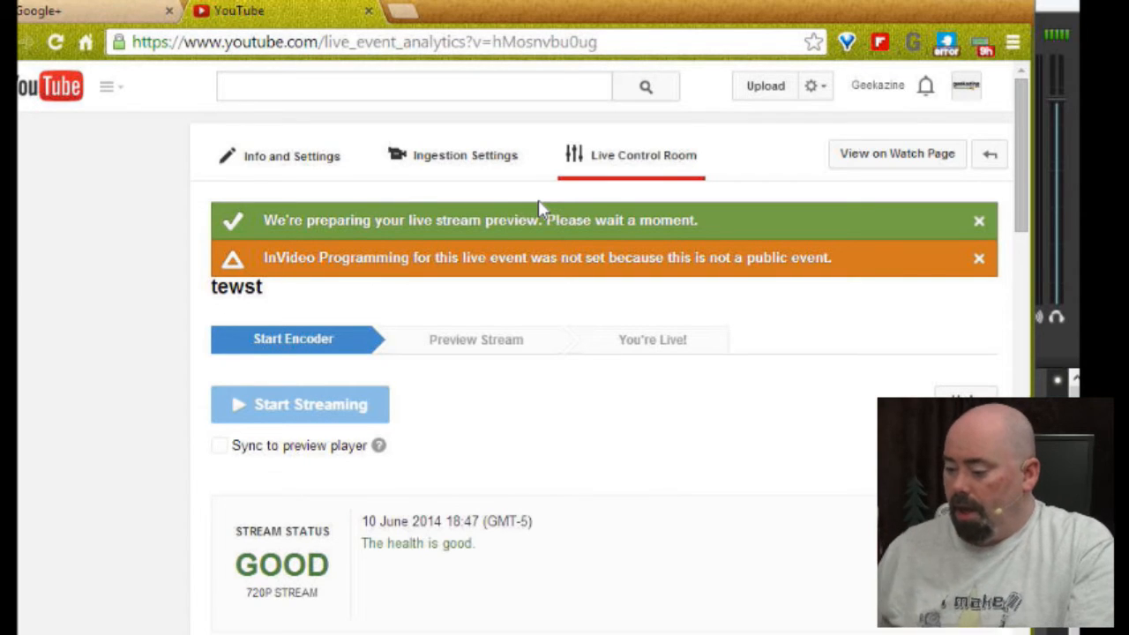
Step: Play the incoming stream in the Live Control Room's preview player
scroll(546, 391, "down", 8)
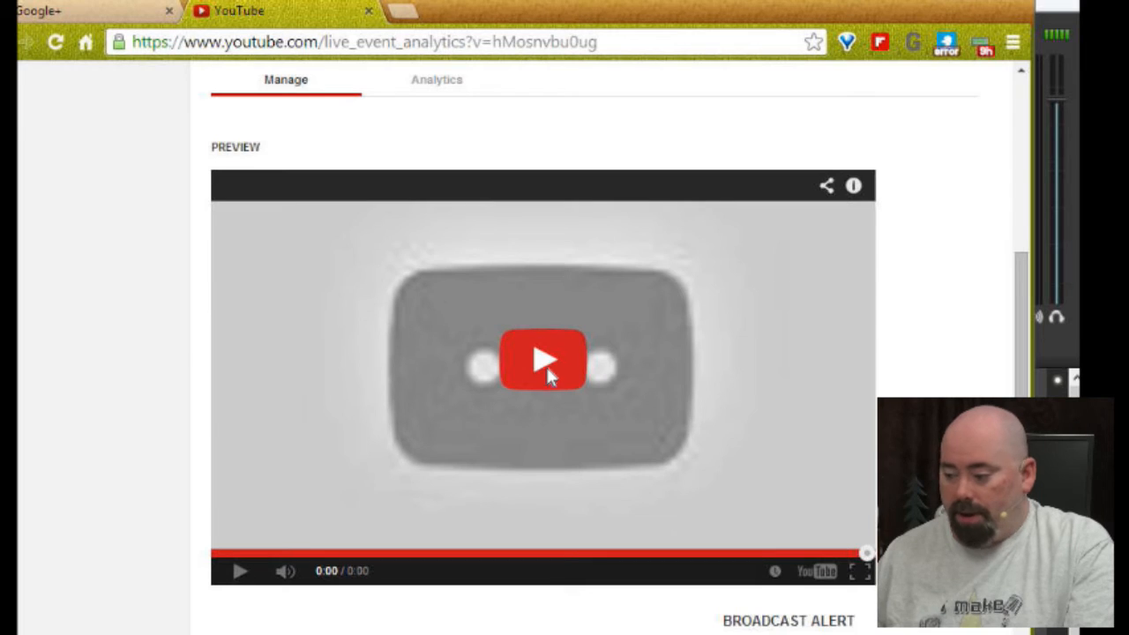
left_click(545, 370)
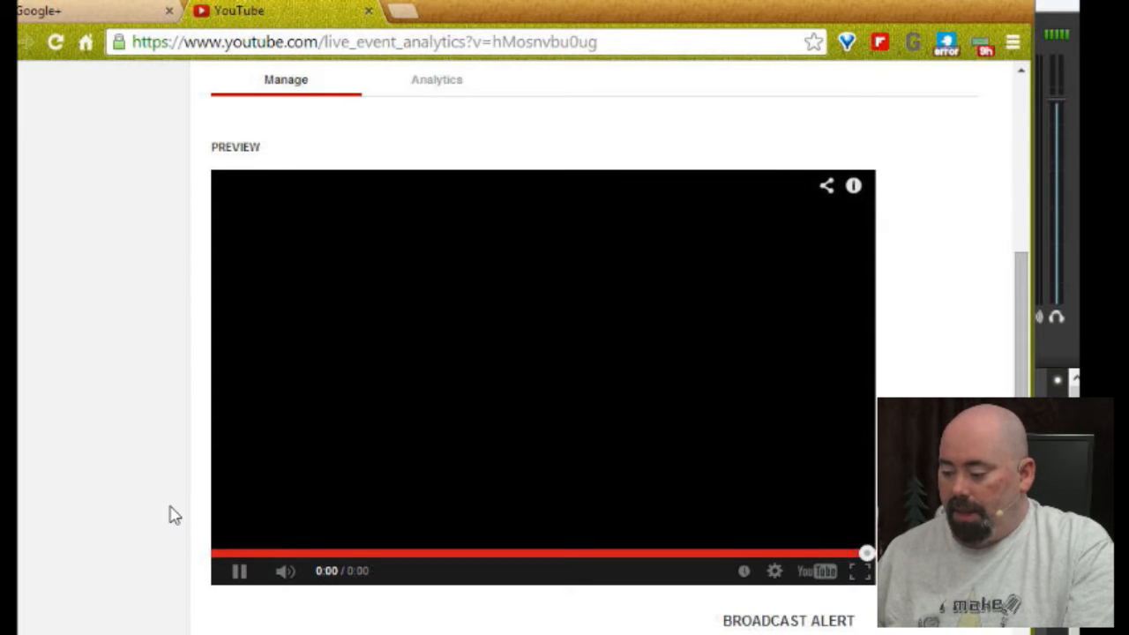
scroll(176, 512, "down", 1)
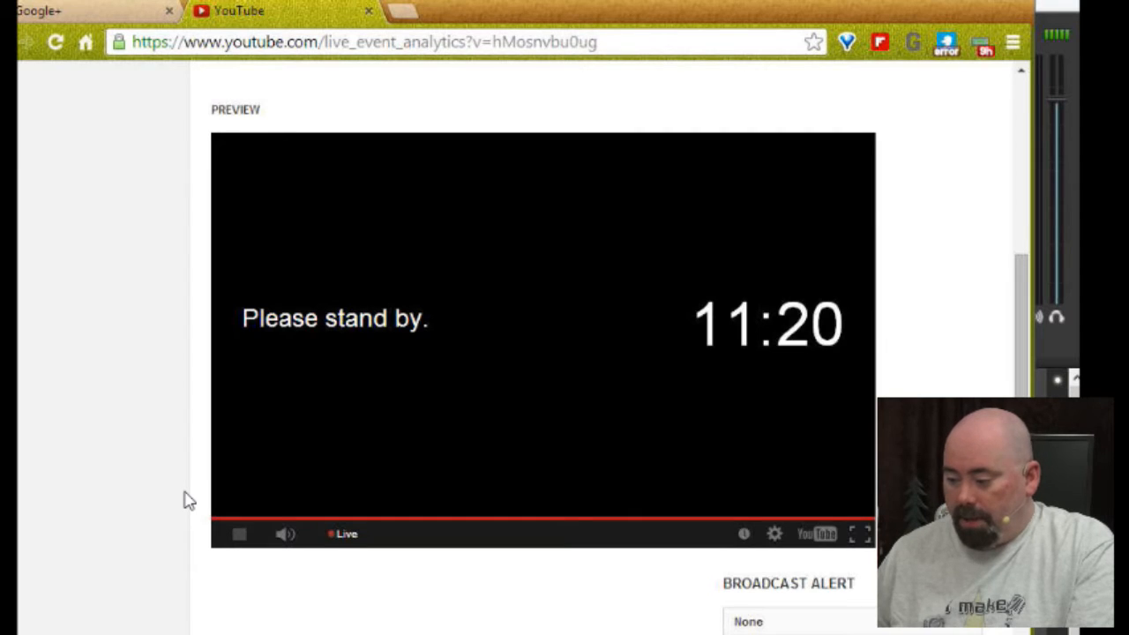
Step: Examine the Live Control Room's streaming controls, preview, and the options for broadcast alerts, slates, ads insertion and highlights
scroll(185, 500, "up", 6)
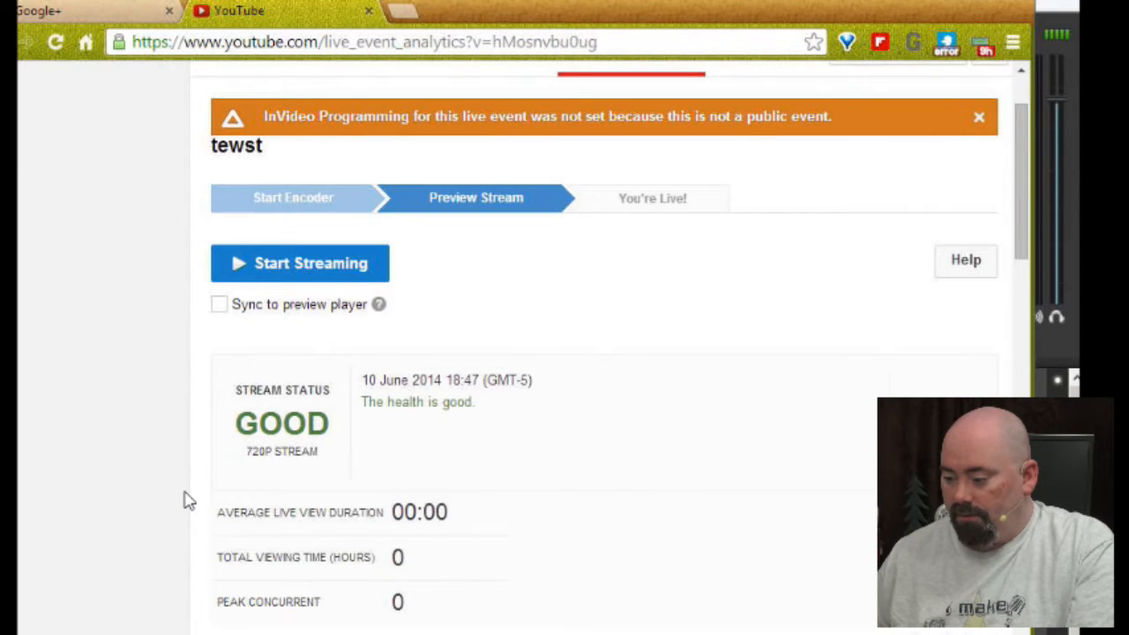
scroll(186, 501, "down", 6)
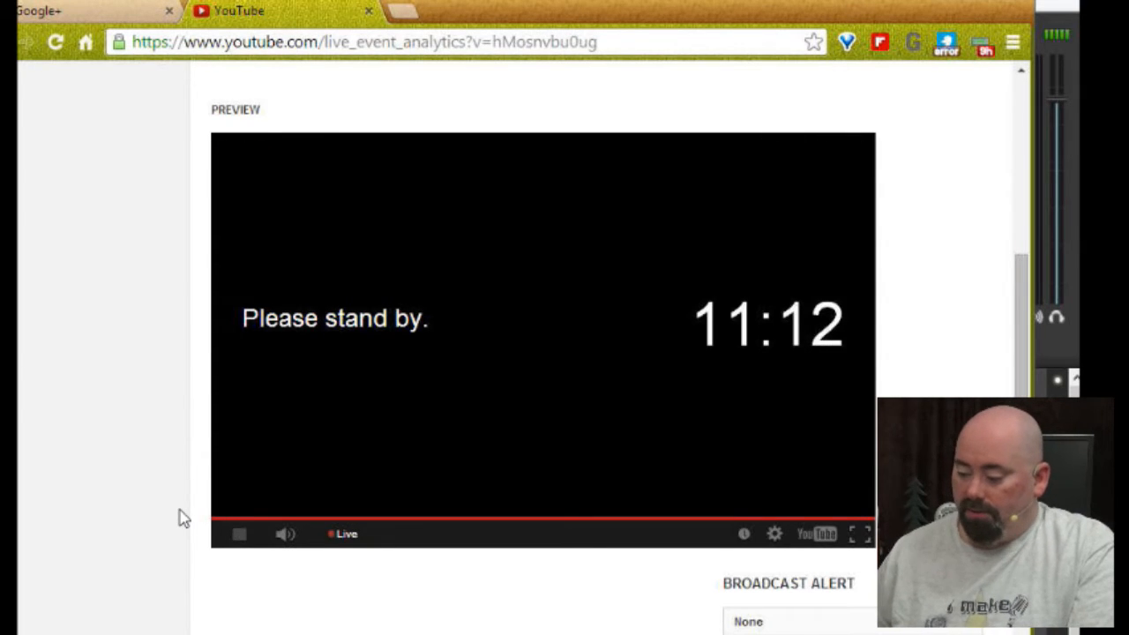
scroll(179, 518, "down", 2)
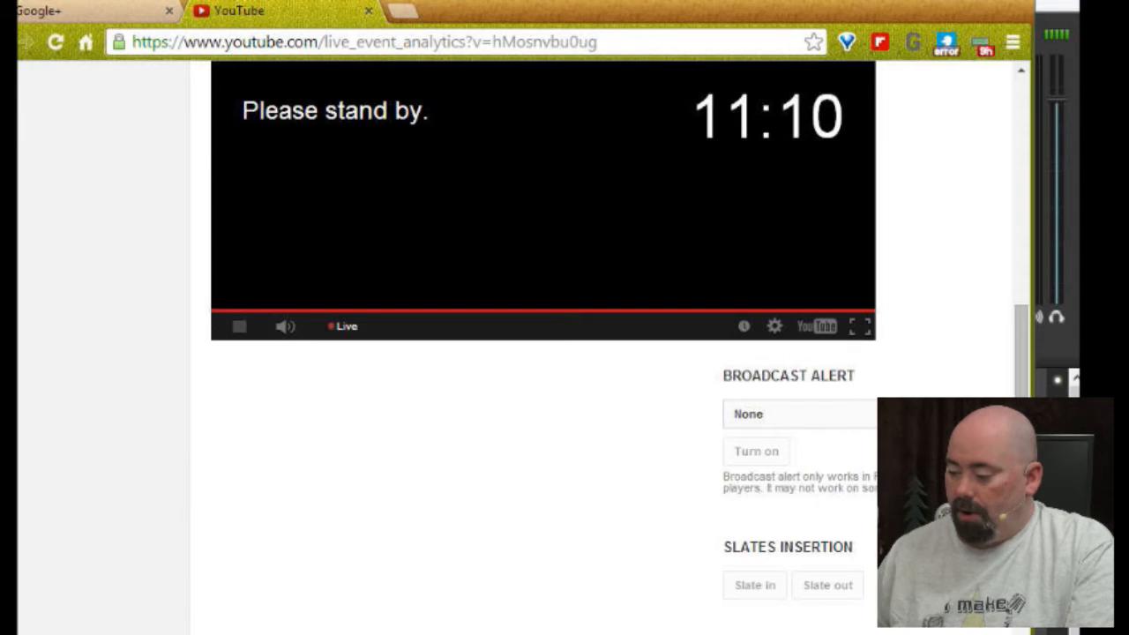
scroll(679, 558, "down", 2)
scroll(680, 558, "down", 1)
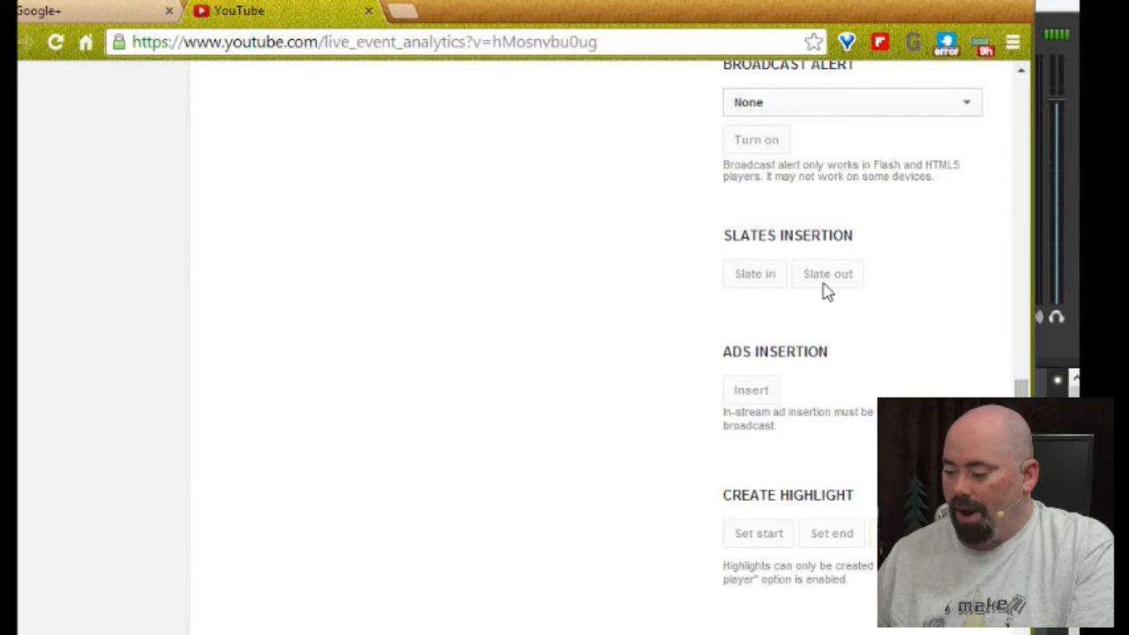
scroll(657, 464, "up", 3)
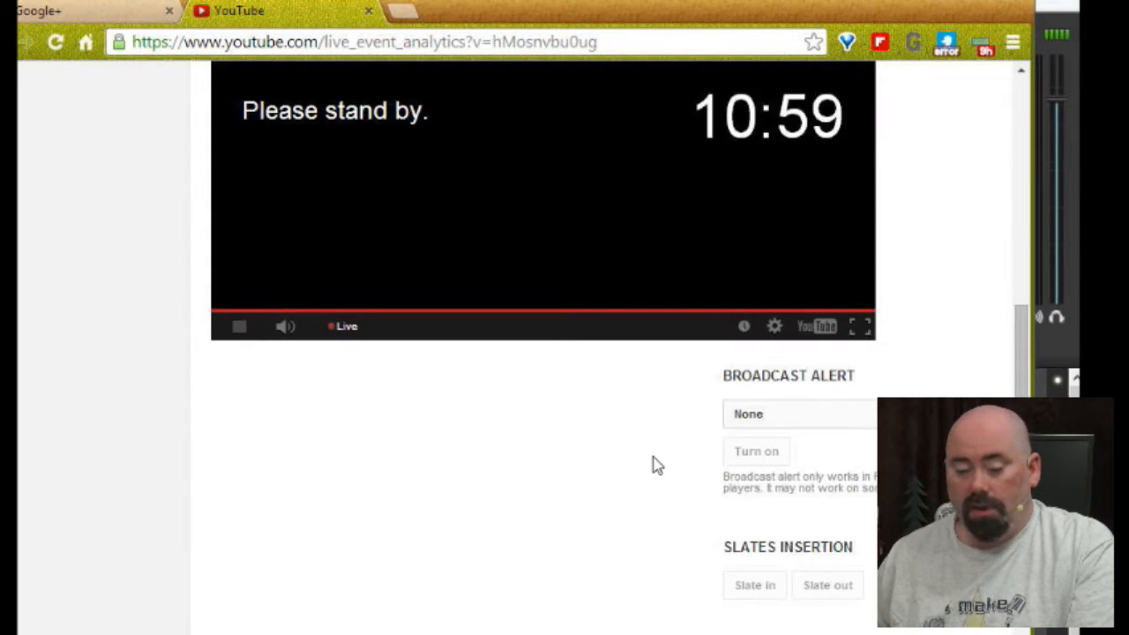
scroll(655, 465, "up", 5)
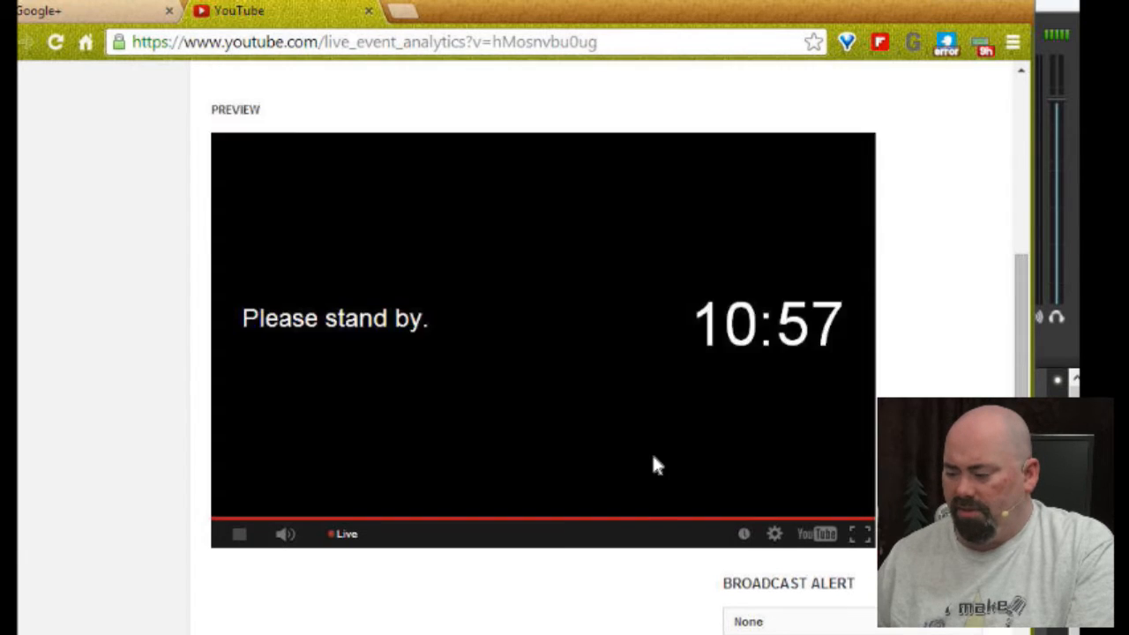
scroll(655, 465, "down", 2)
scroll(655, 466, "up", 6)
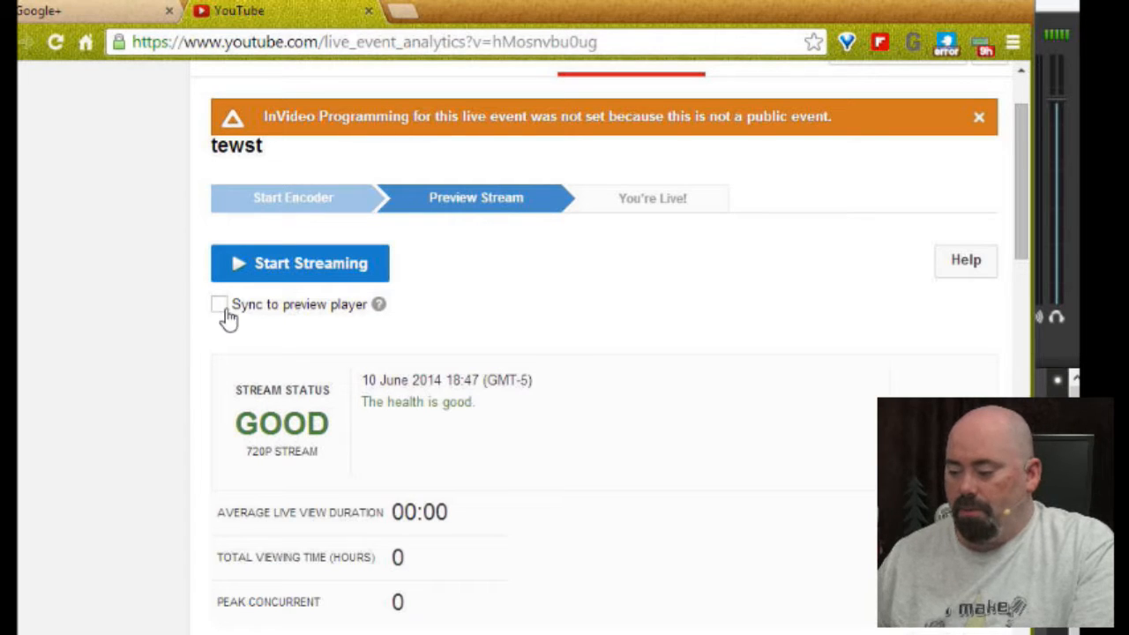
Step: Switch to Wirecast, blank the camera layer, and put the "Wirecast 5 Tutorial Part III" title shot live
mouse_move(381, 309)
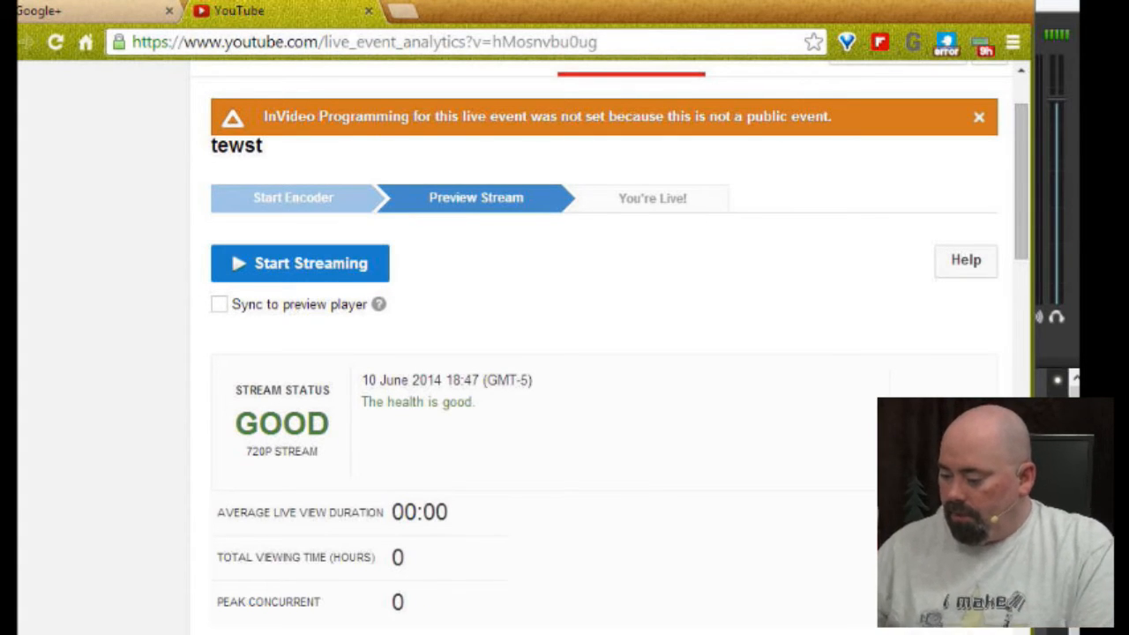
left_click(1057, 530)
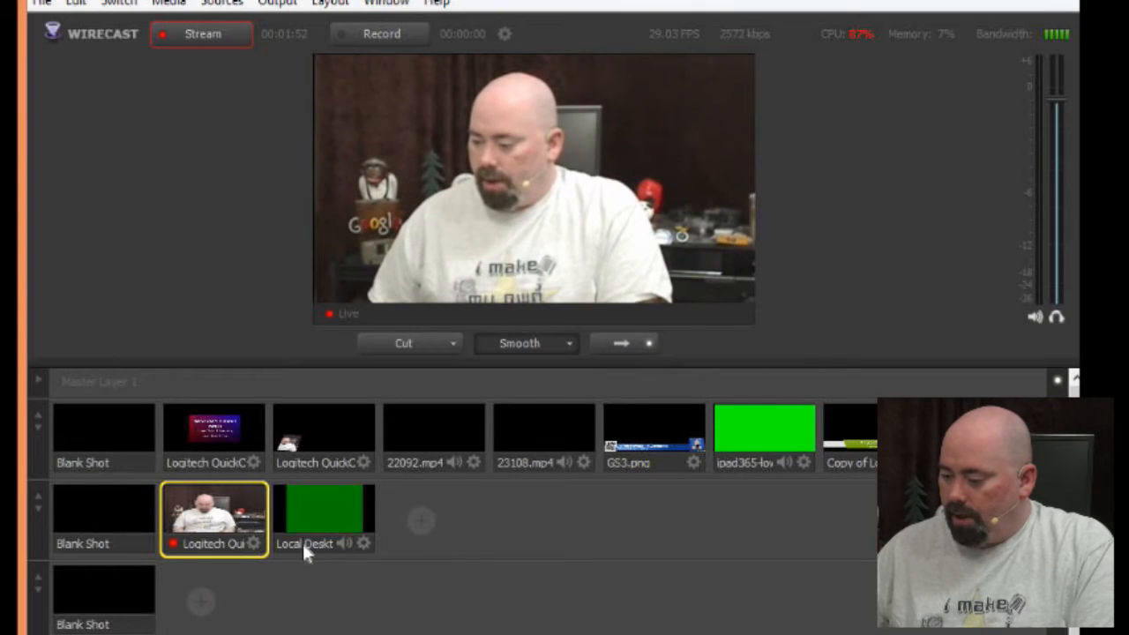
left_click(124, 515)
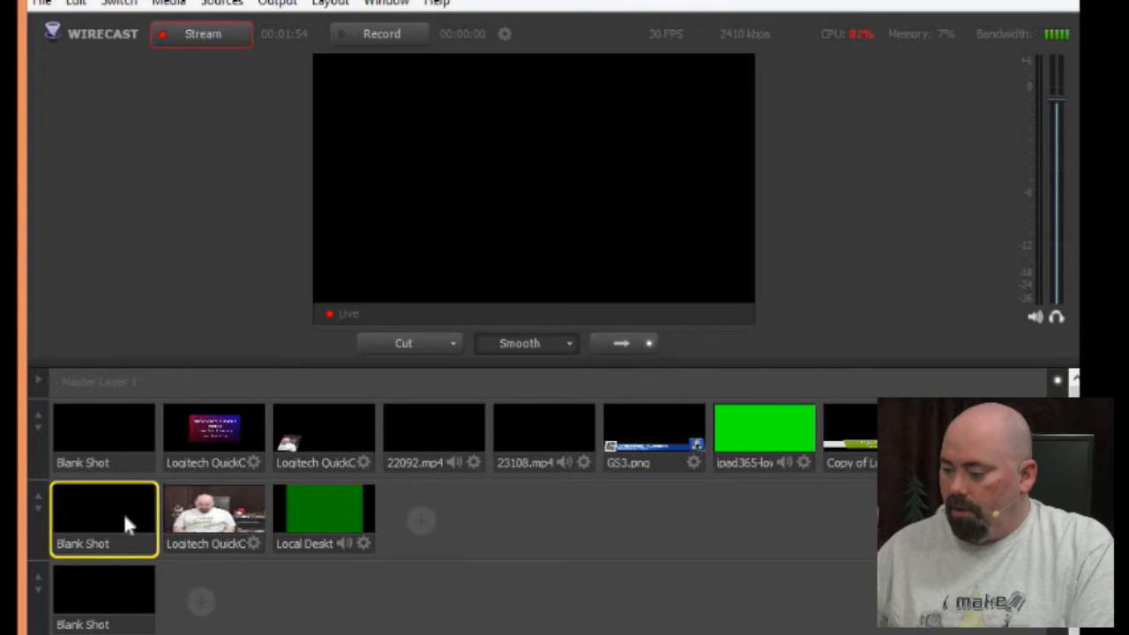
left_click(204, 439)
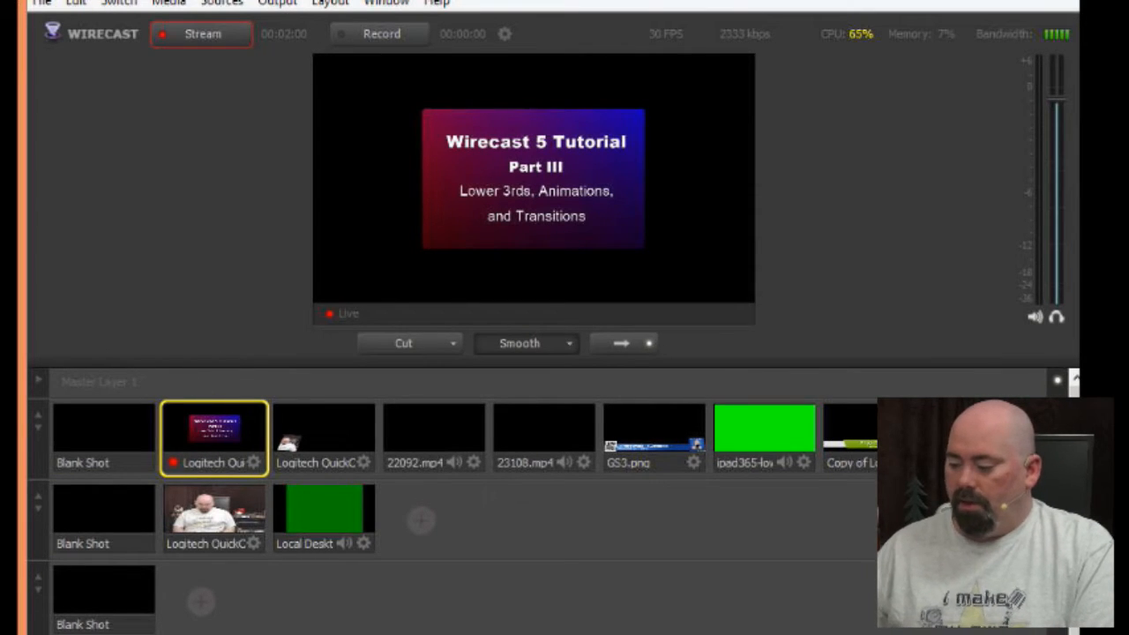
Step: Return to the Live Control Room and start streaming the "tewst" event, confirming the go-live request
key("alt+Tab")
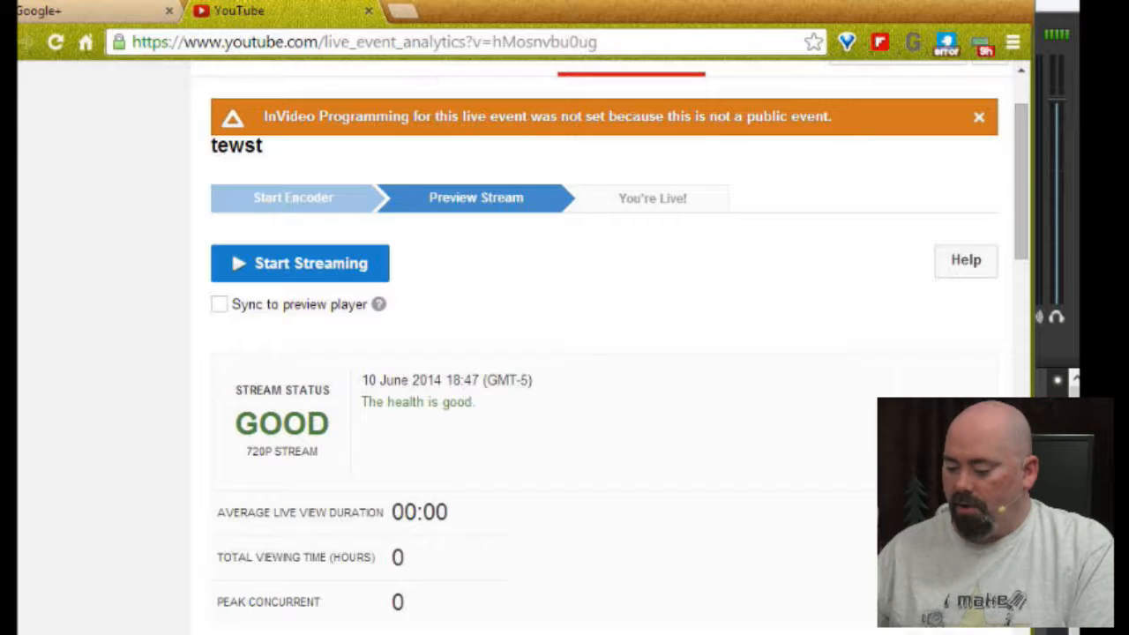
left_click(328, 275)
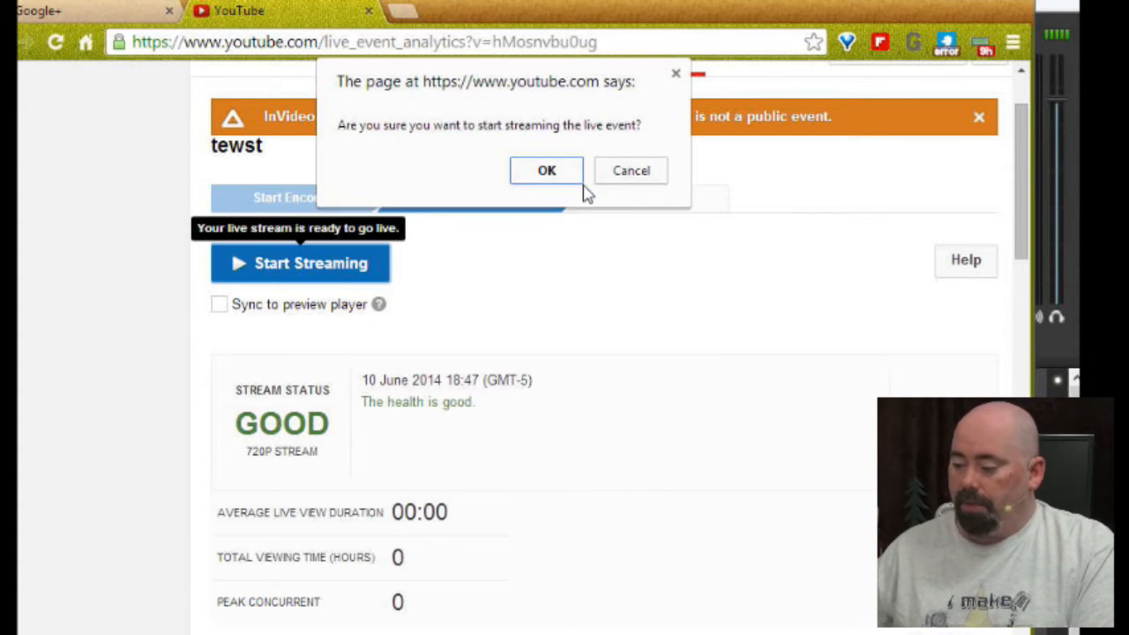
left_click(546, 172)
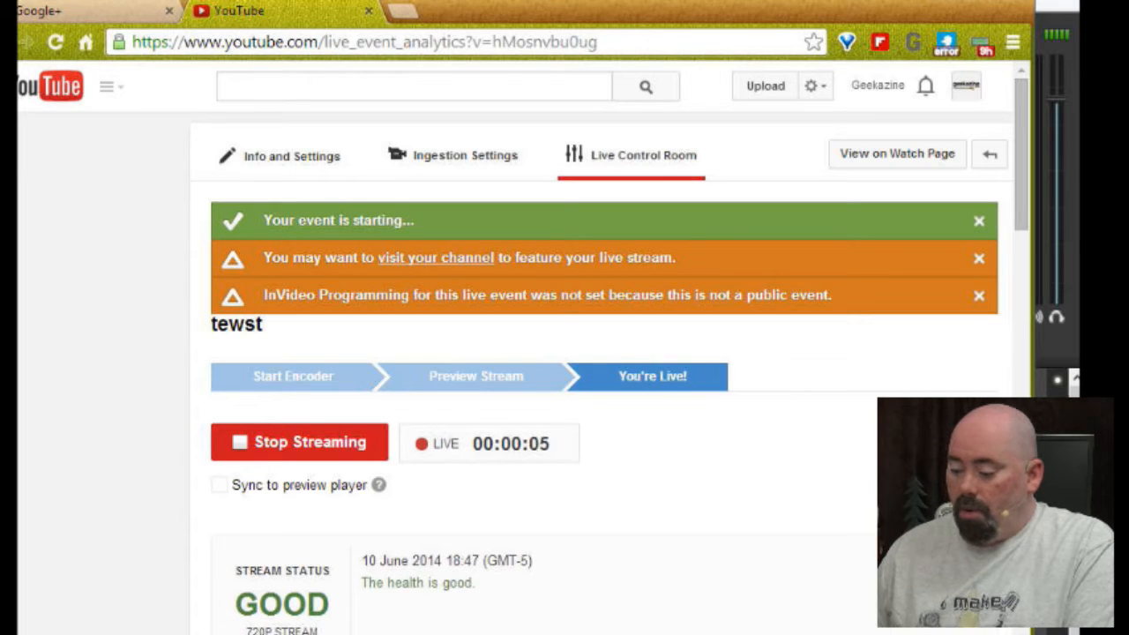
Step: Switch to Wirecast, replace the title with the full camera shot, and overlay the GS3.png lower third
key("alt+Tab")
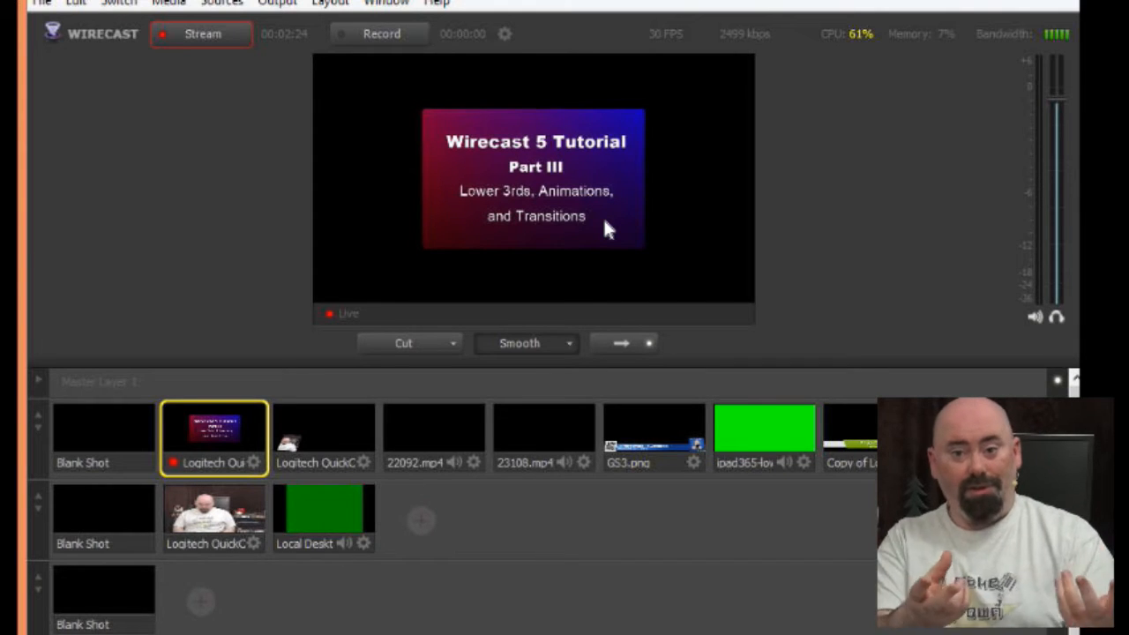
left_click(89, 423)
left_click(203, 505)
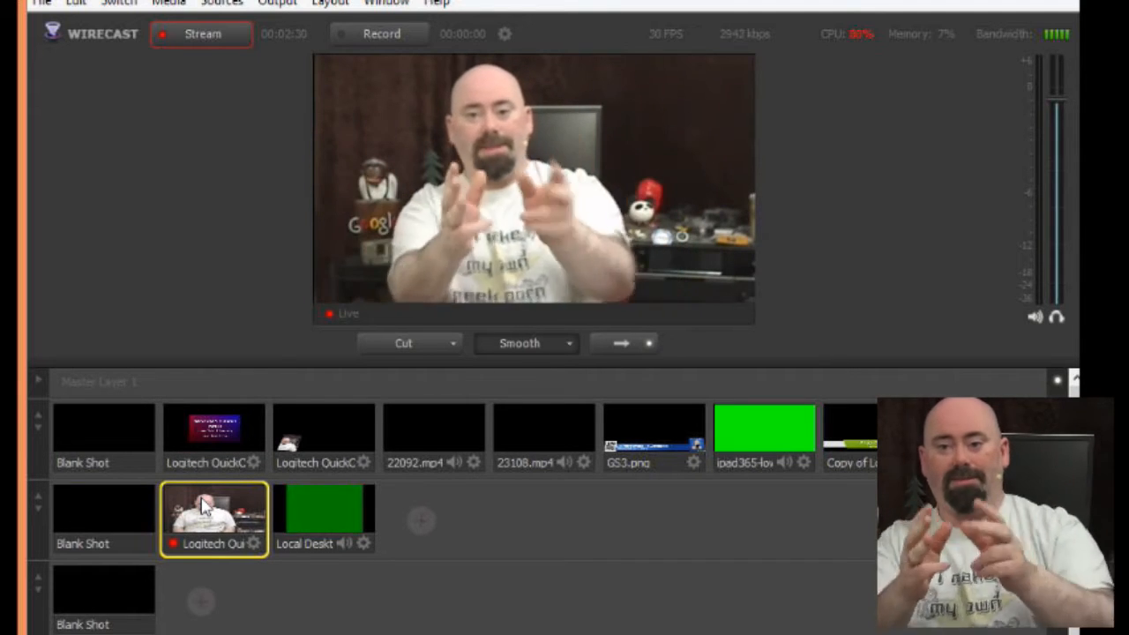
left_click(630, 424)
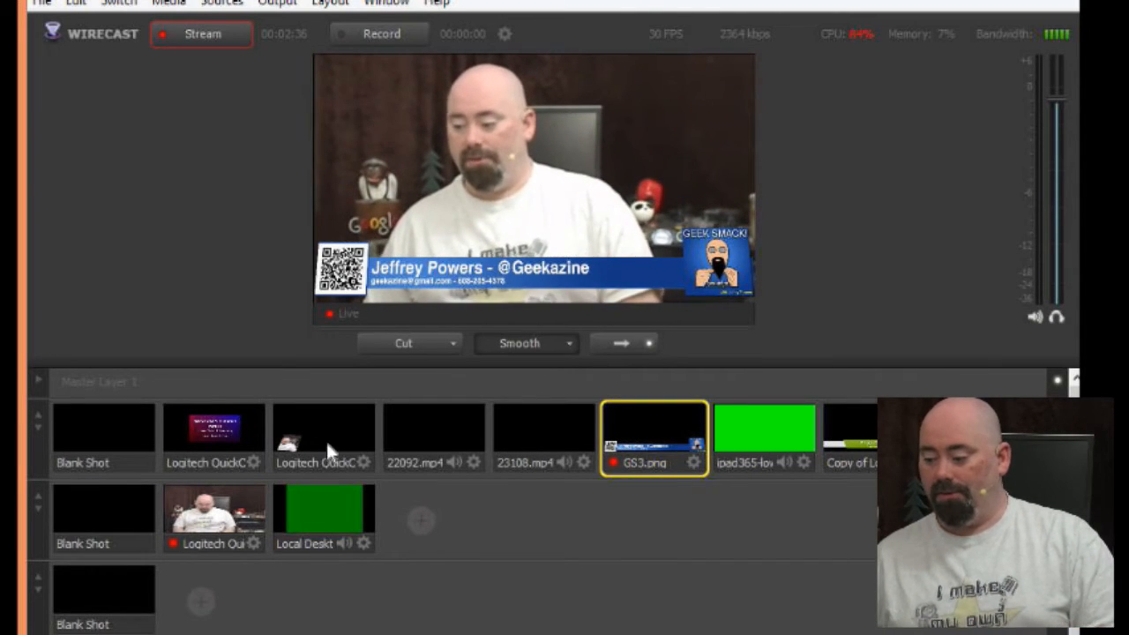
Step: Change the live output to the local desktop shot with the small angled camera overlay in front
left_click(331, 521)
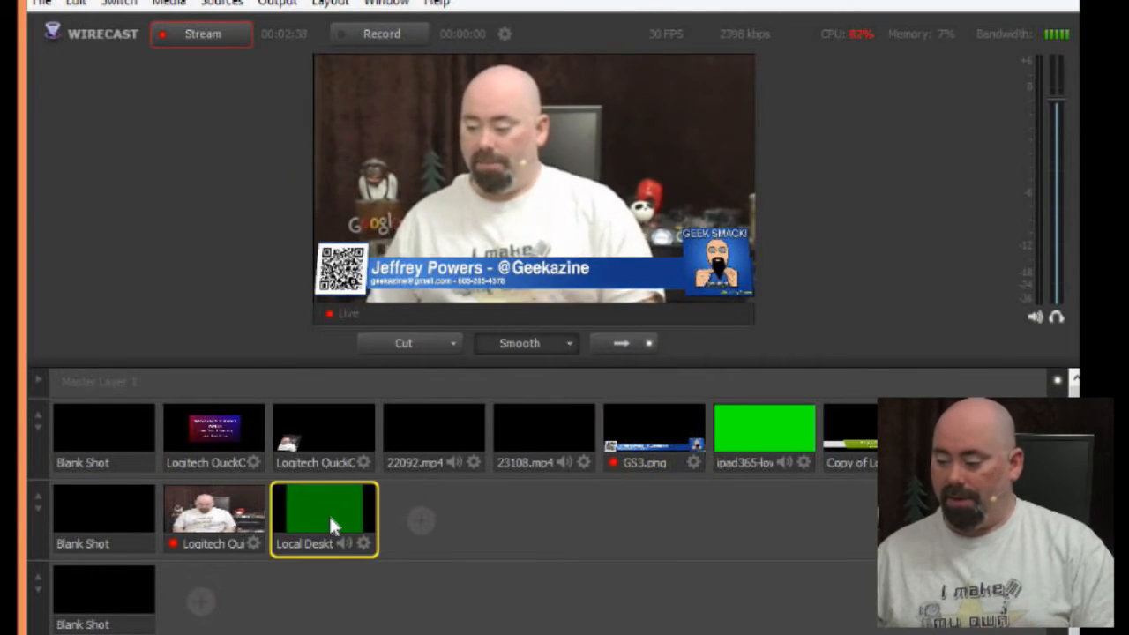
left_click(336, 425)
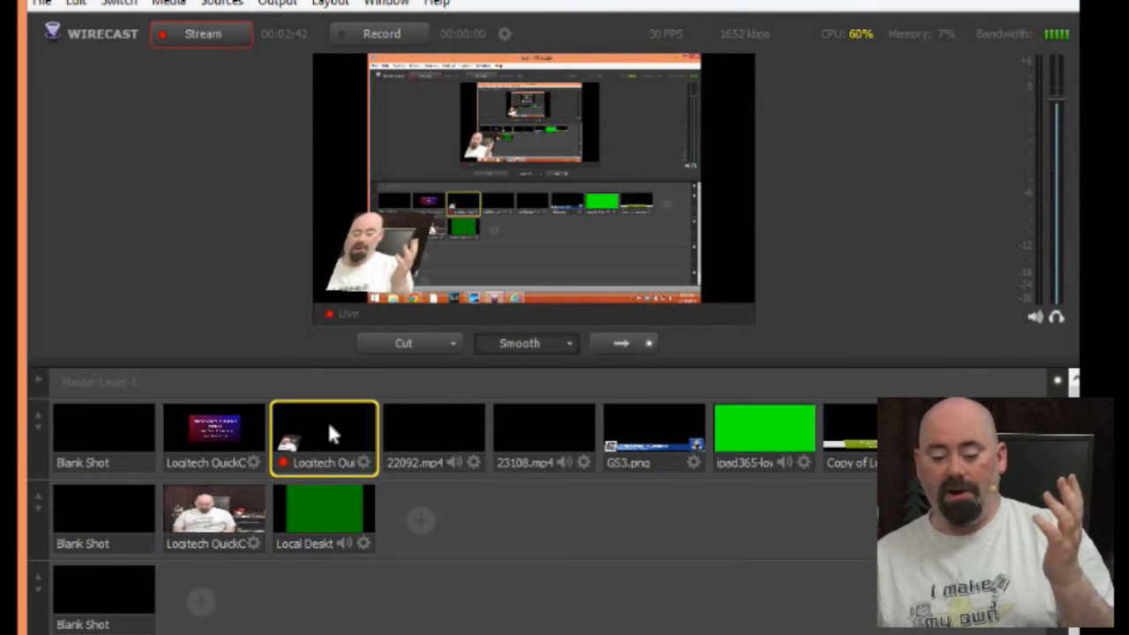
Step: Bring back the full camera shot, clear the overlay, and end on the title shot over a blank background layer
left_click(222, 513)
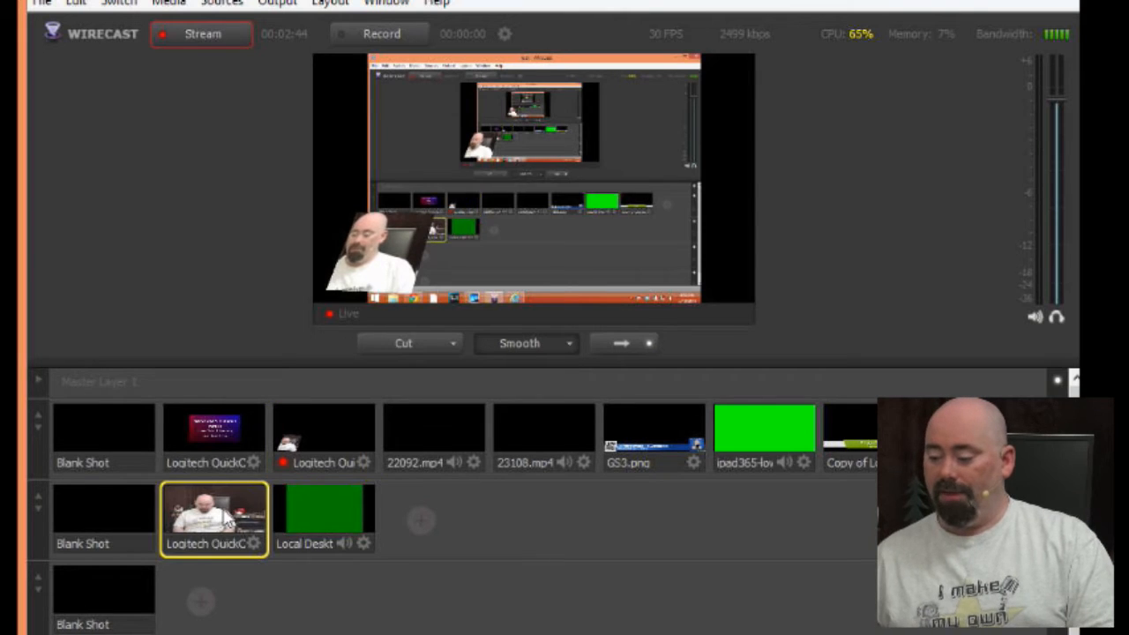
left_click(137, 438)
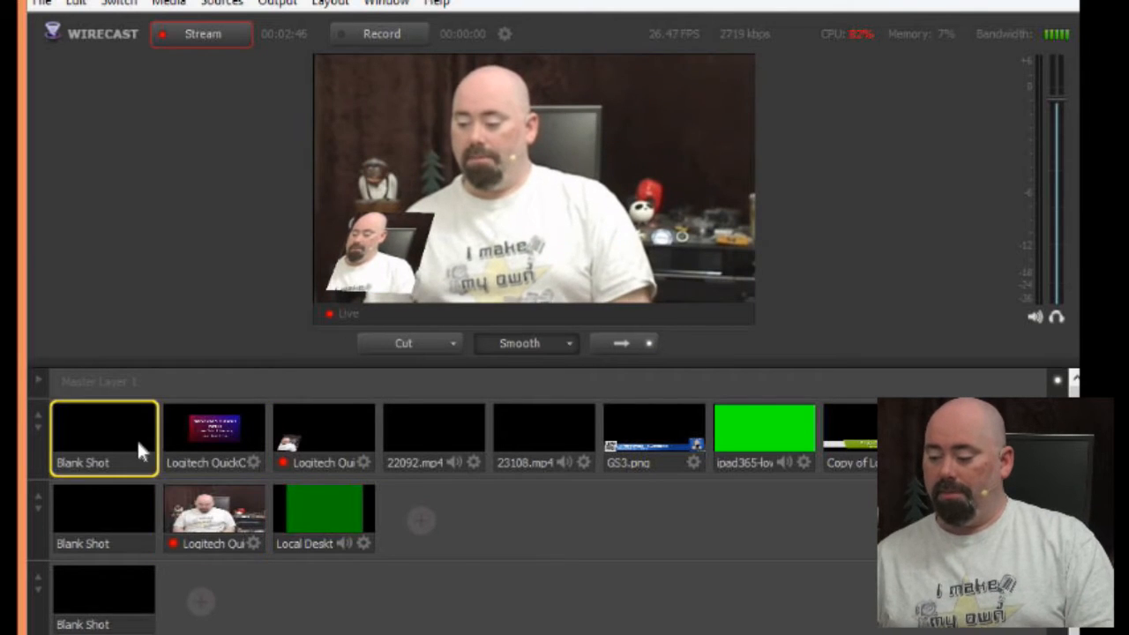
left_click(201, 428)
left_click(101, 511)
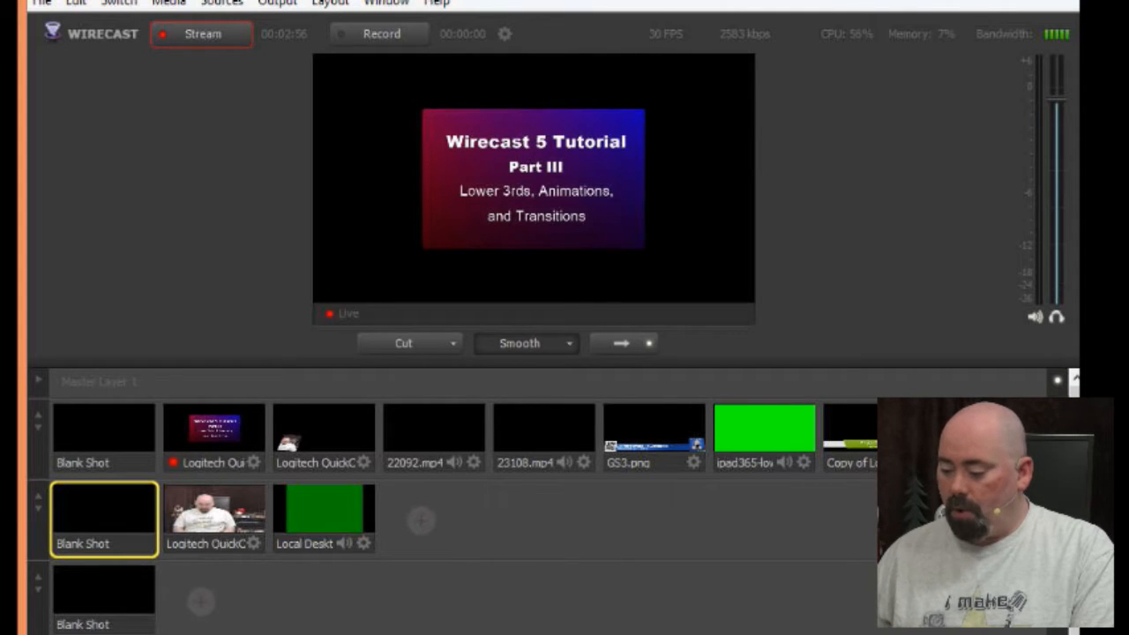
Step: Switch to the browser's Live Control Room, reload it, and stop streaming the live event, confirming the stop
key("alt+Tab")
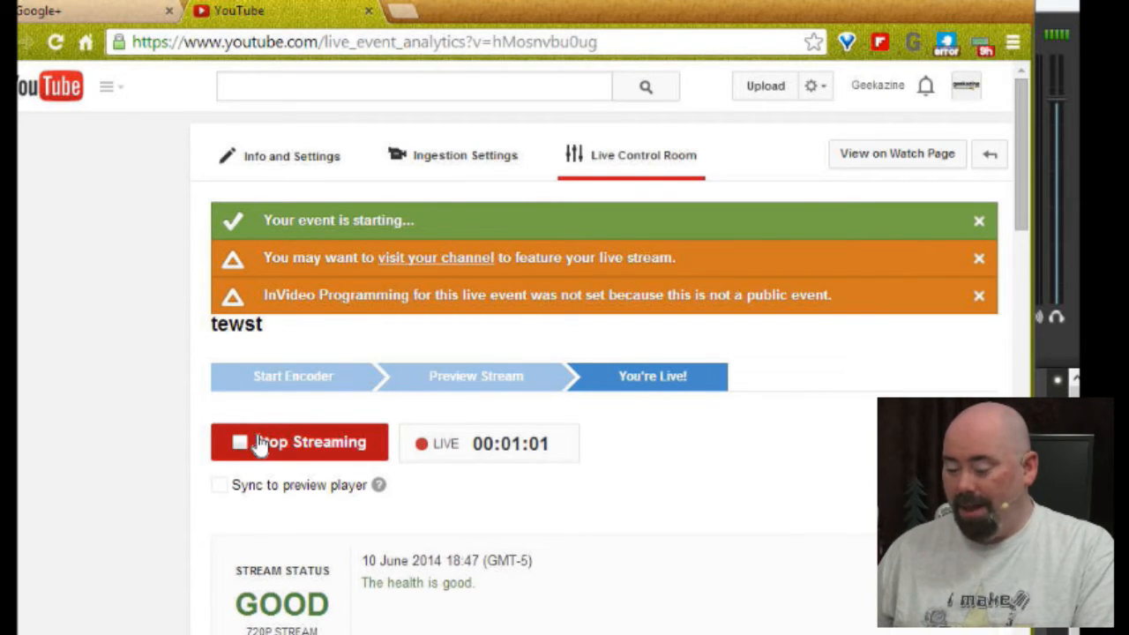
left_click(53, 46)
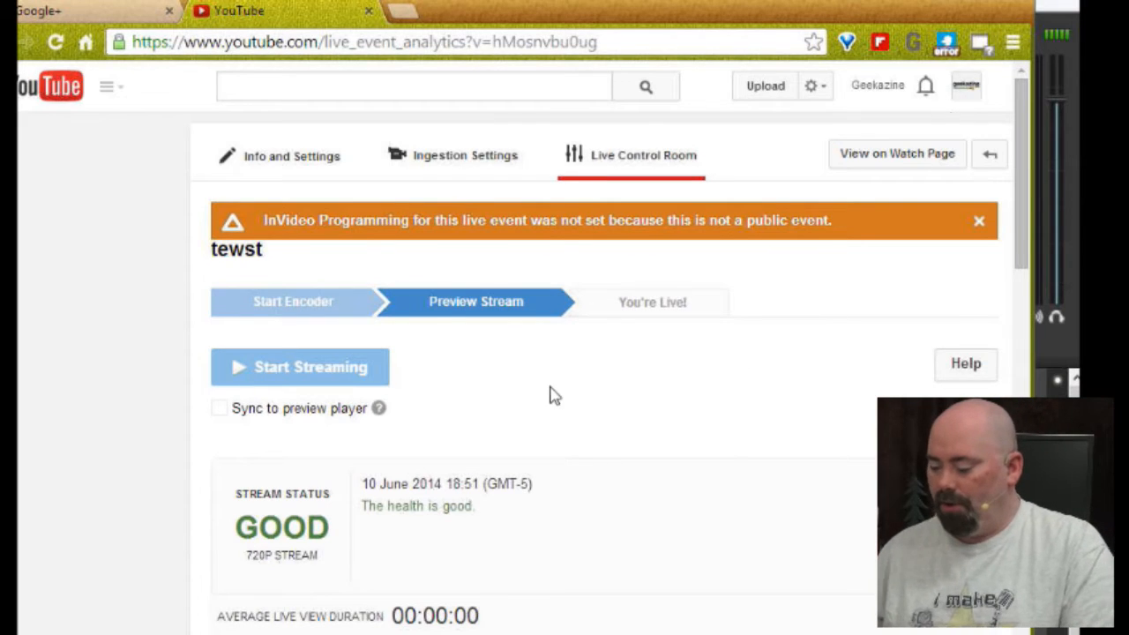
left_click(347, 363)
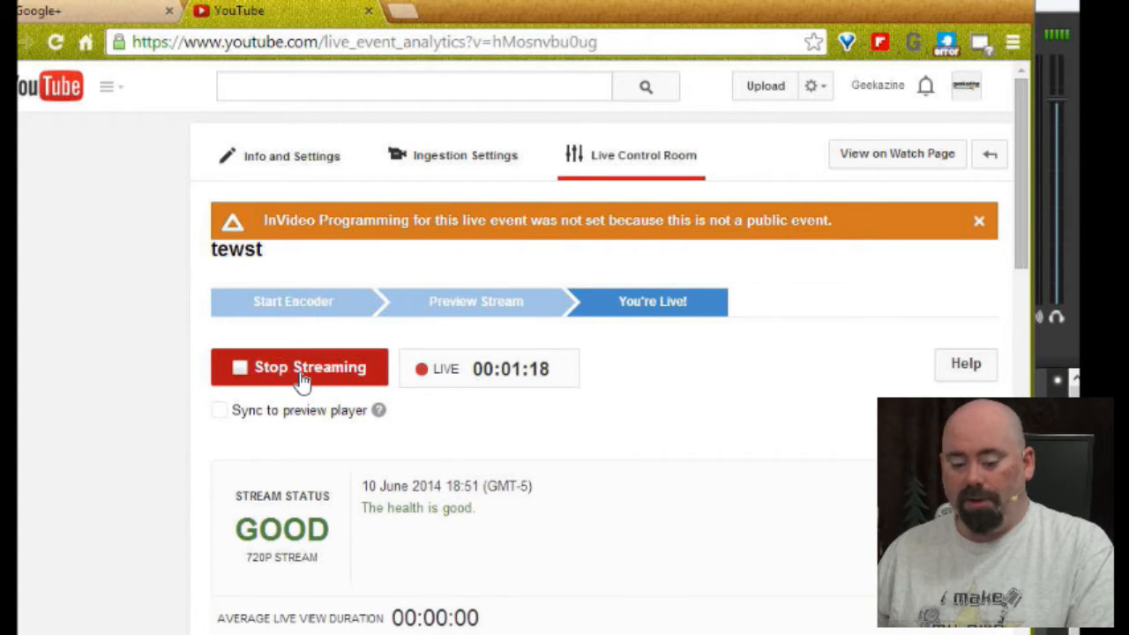
left_click(303, 372)
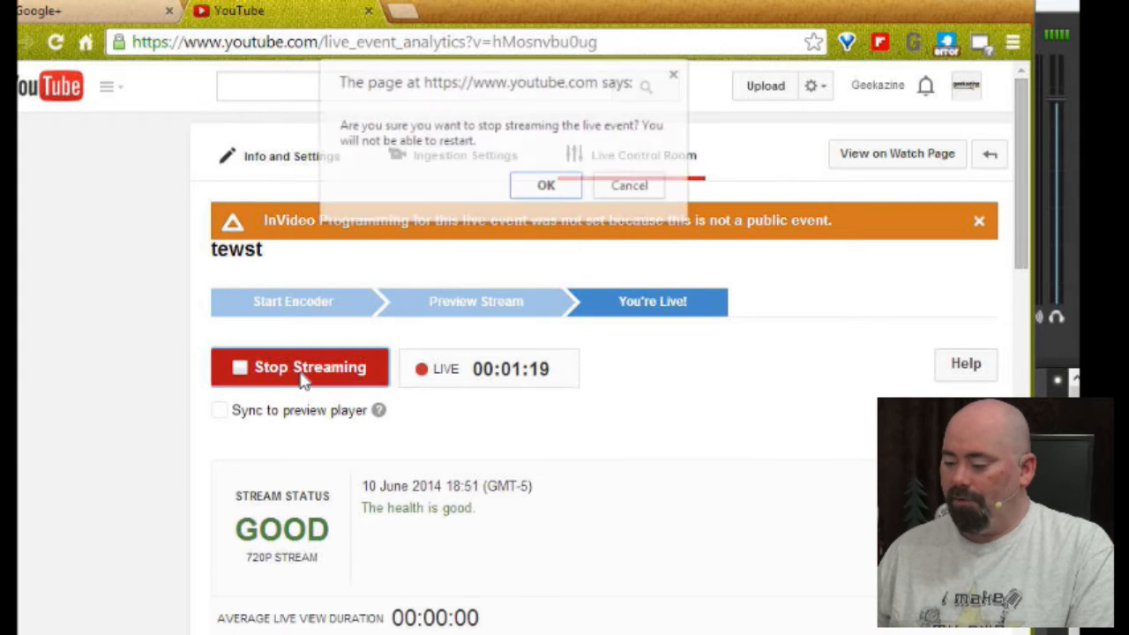
left_click(547, 188)
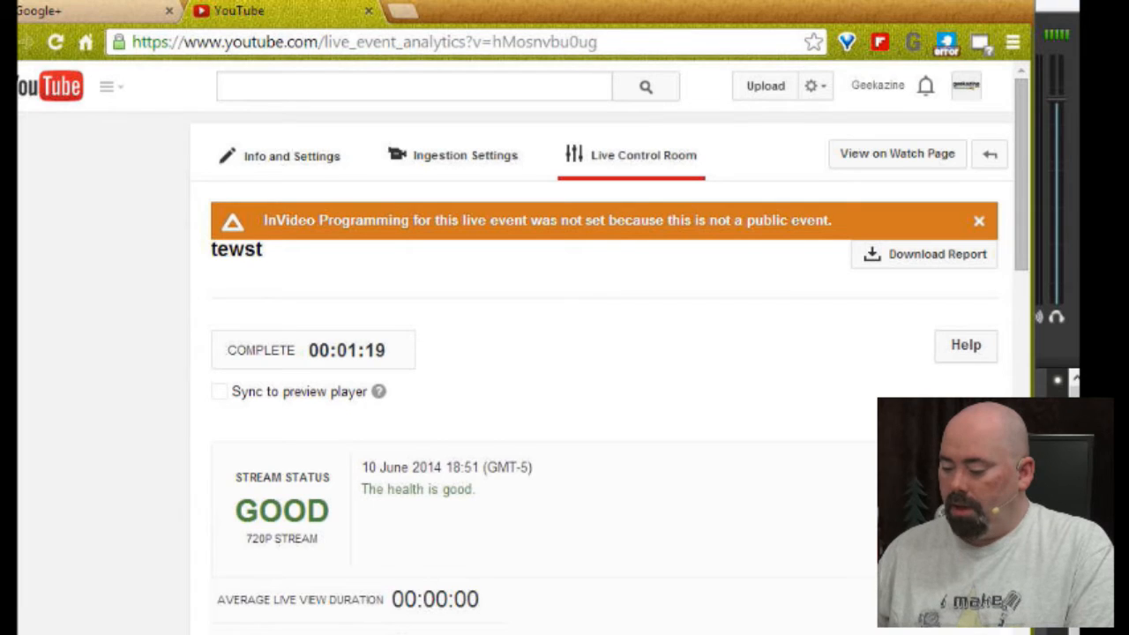
Step: Switch to Wirecast and stop its stream output
key("alt+Tab")
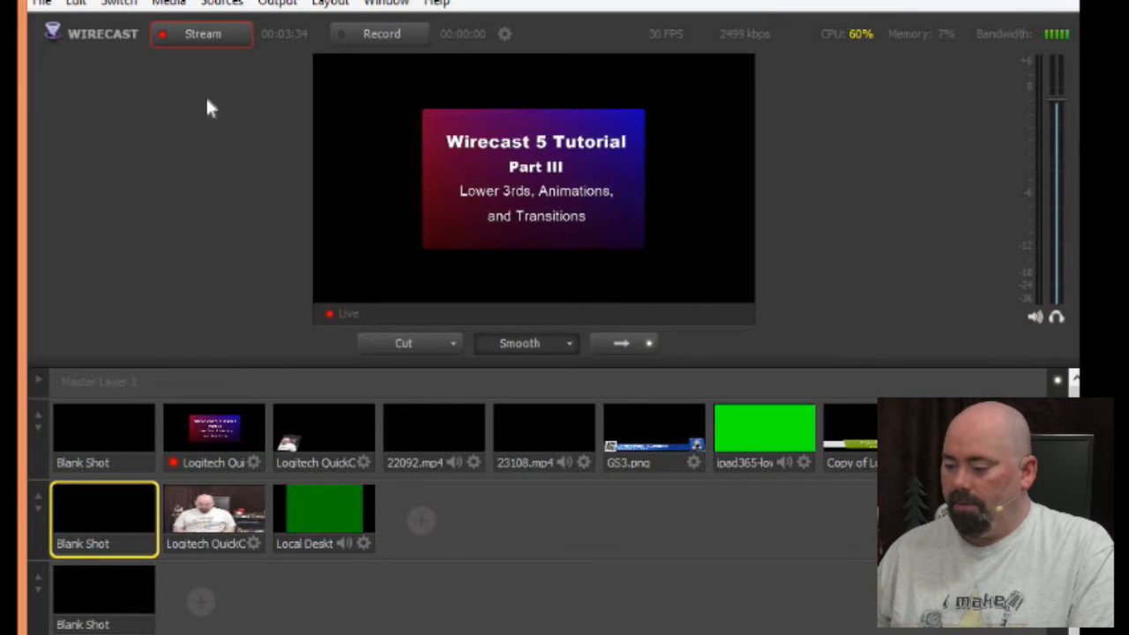
left_click(208, 45)
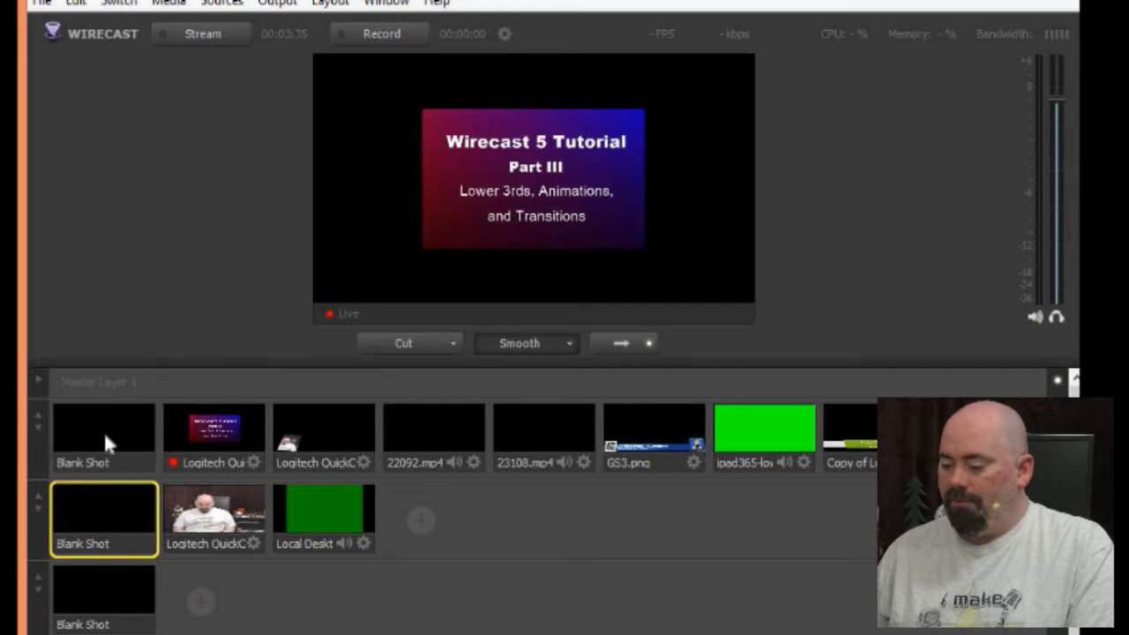
Step: Switch to the browser and open the watch page of the completed "tewst" event
right_click(487, 634)
left_click(487, 634)
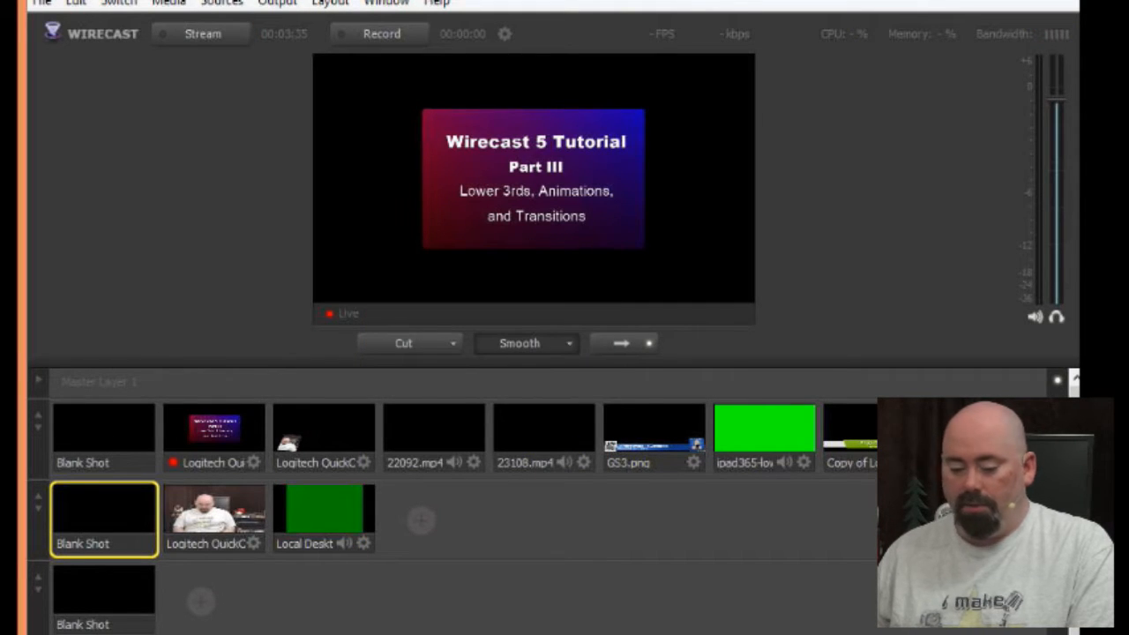
left_click(371, 634)
left_click(371, 634)
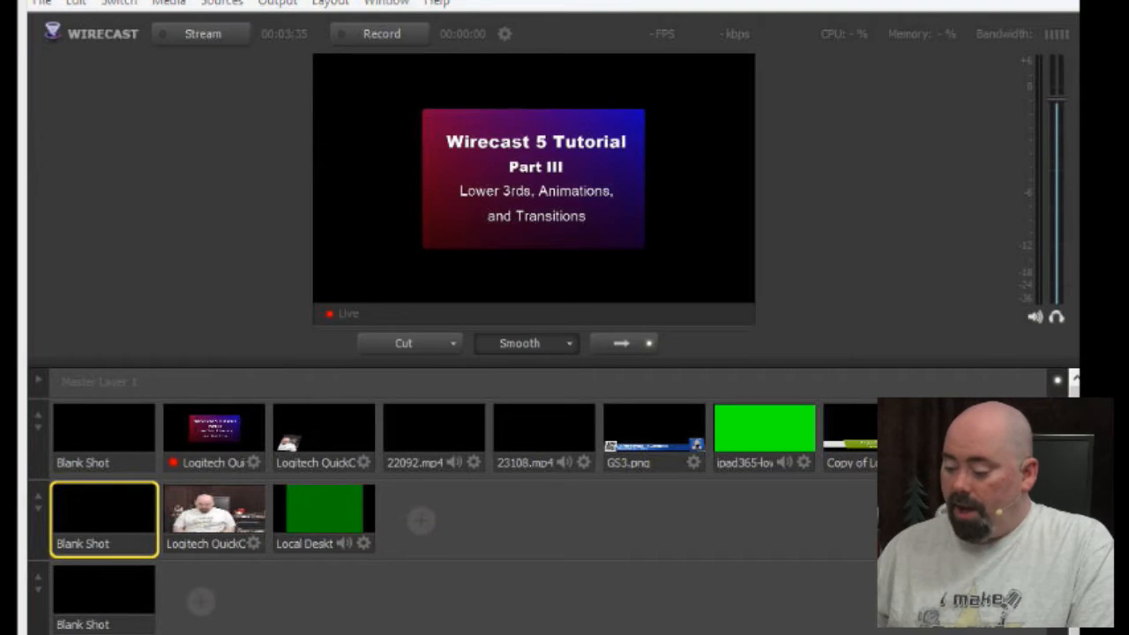
left_click(424, 634)
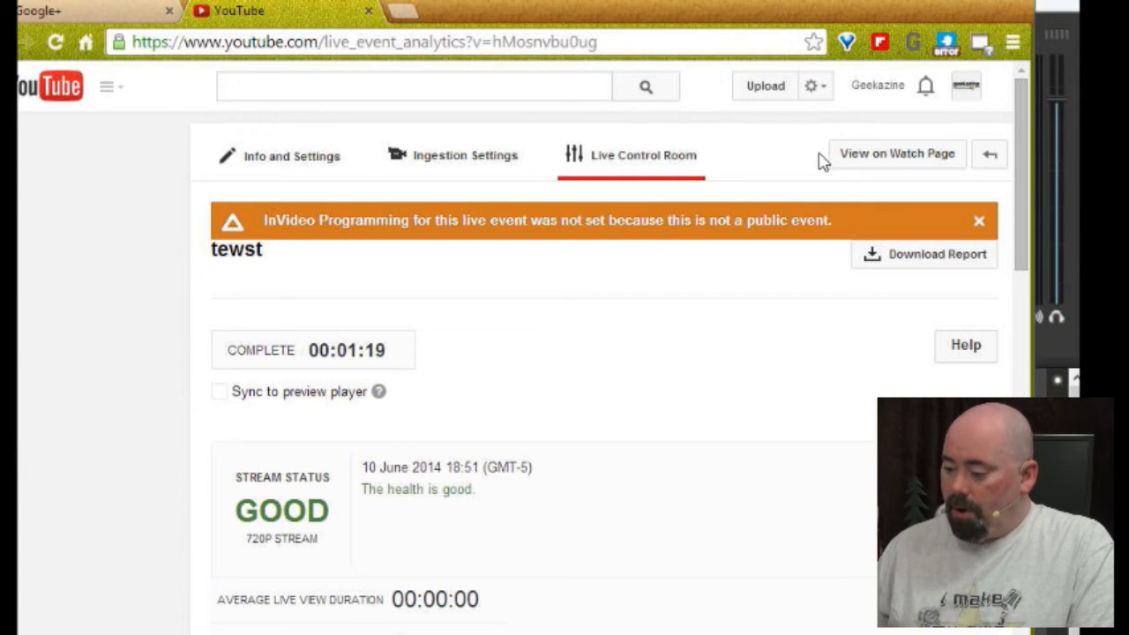
left_click(915, 171)
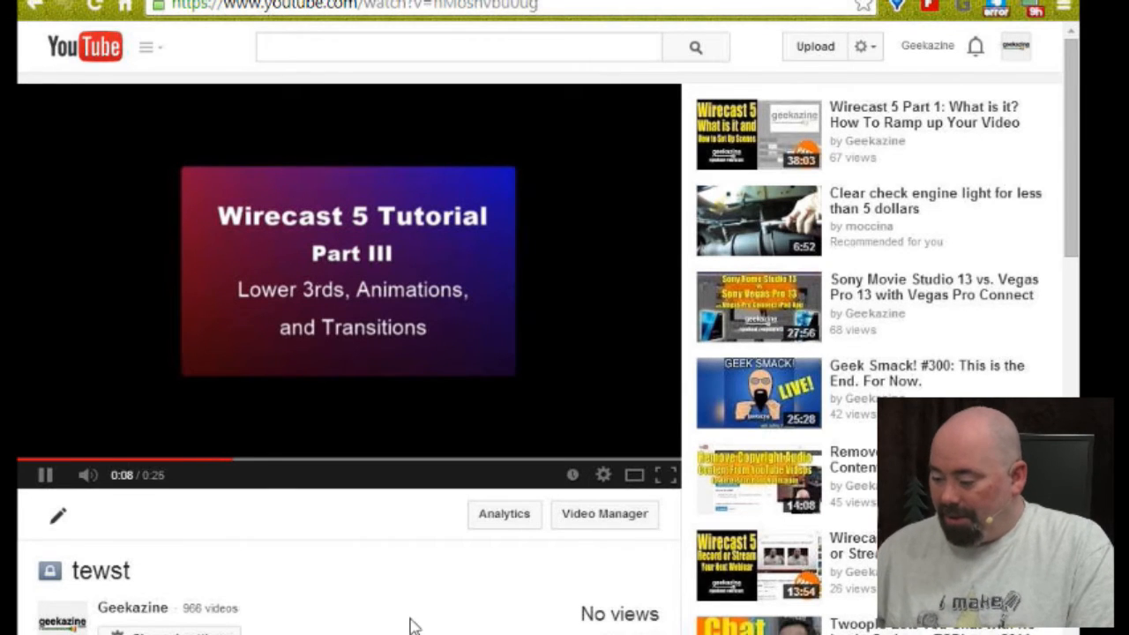
Step: Open the channel's Video Manager to review the uploads list
left_click(868, 51)
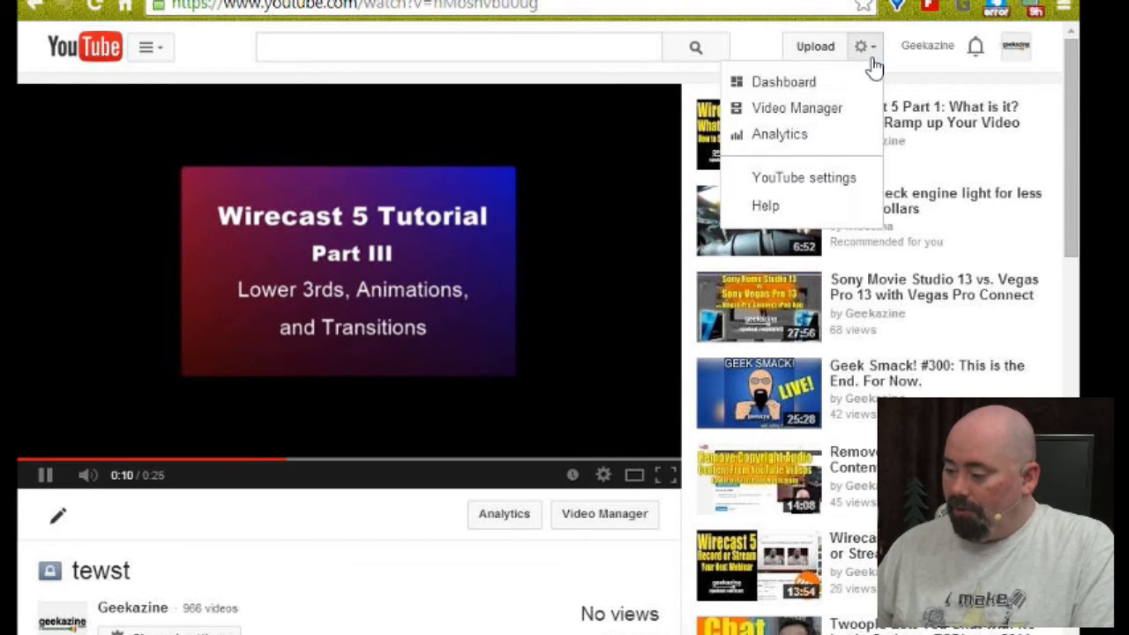
left_click(851, 118)
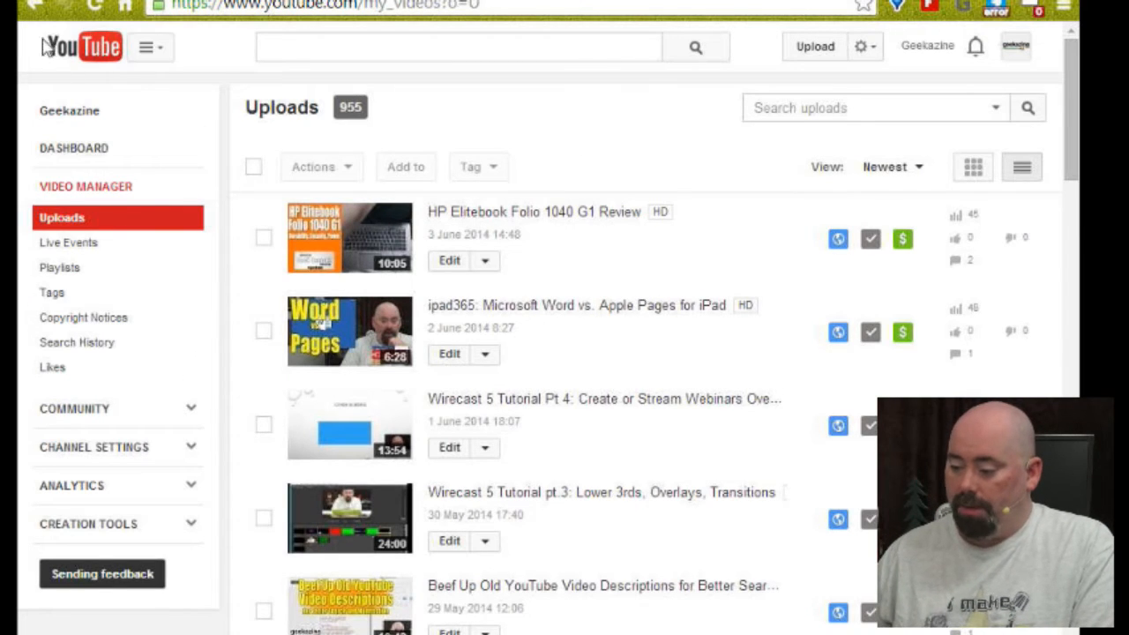
Step: Return to the "tewst" watch page, skip ahead in the recording, and pause it at the lower third
left_click(32, 7)
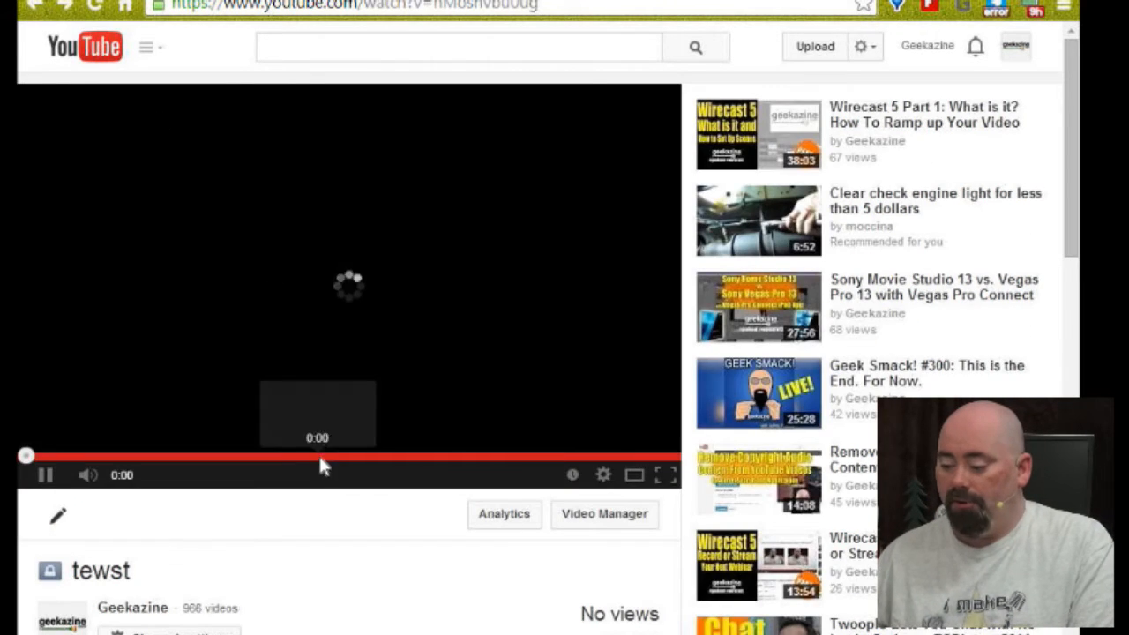
left_click(399, 459)
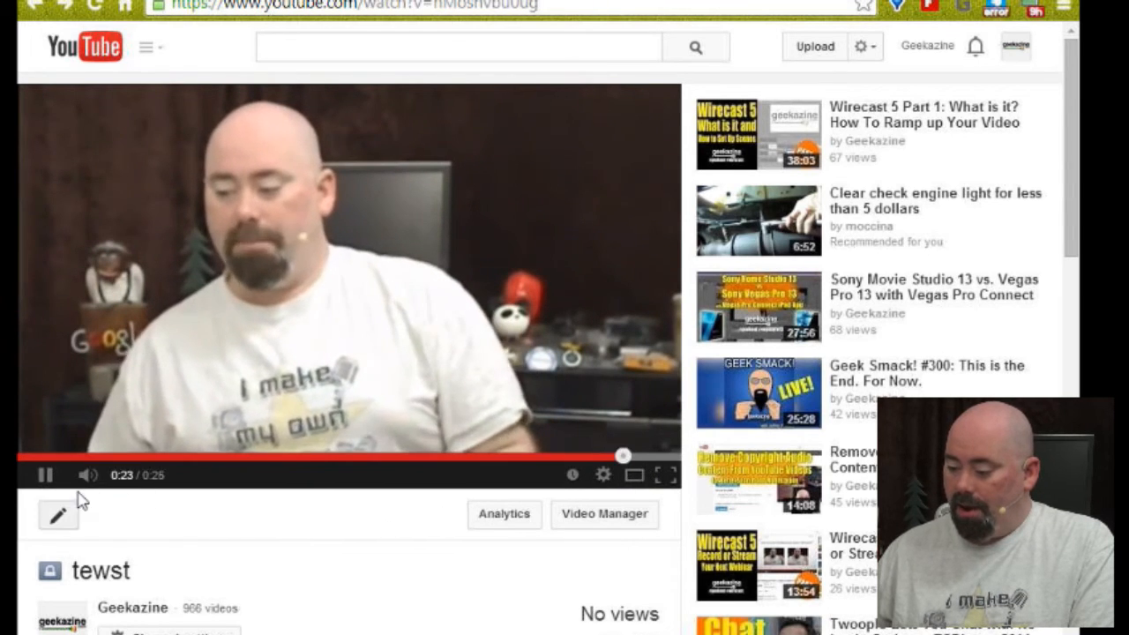
left_click(45, 474)
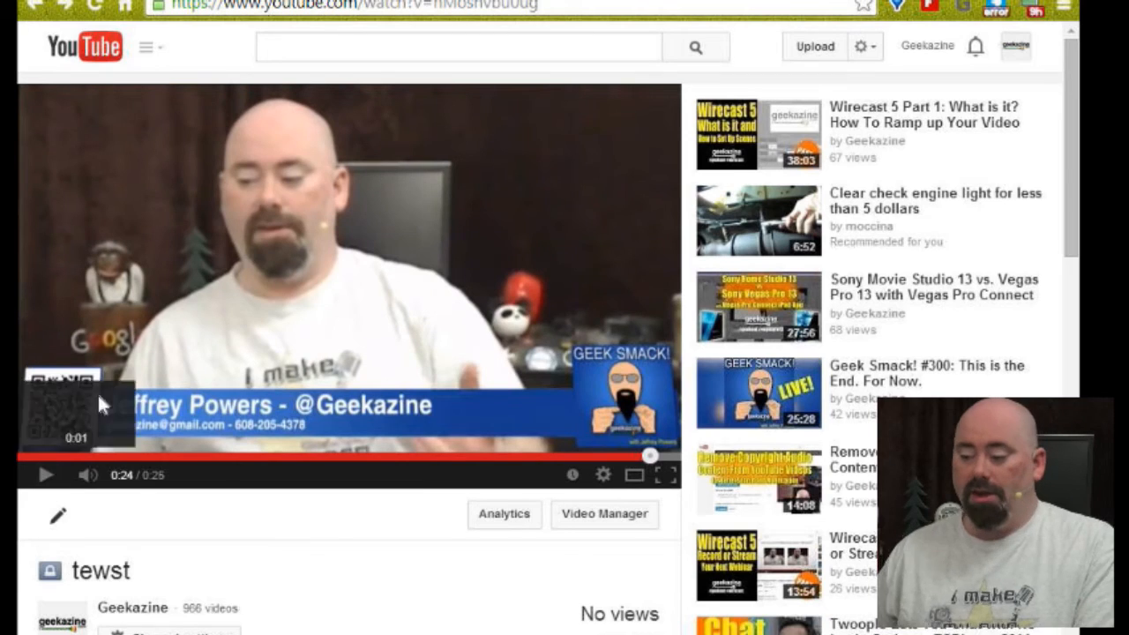
Step: Switch to Google+, open the Hangouts list, browse its conversations, and bring up the option to start a video Hangout
left_click(231, 1)
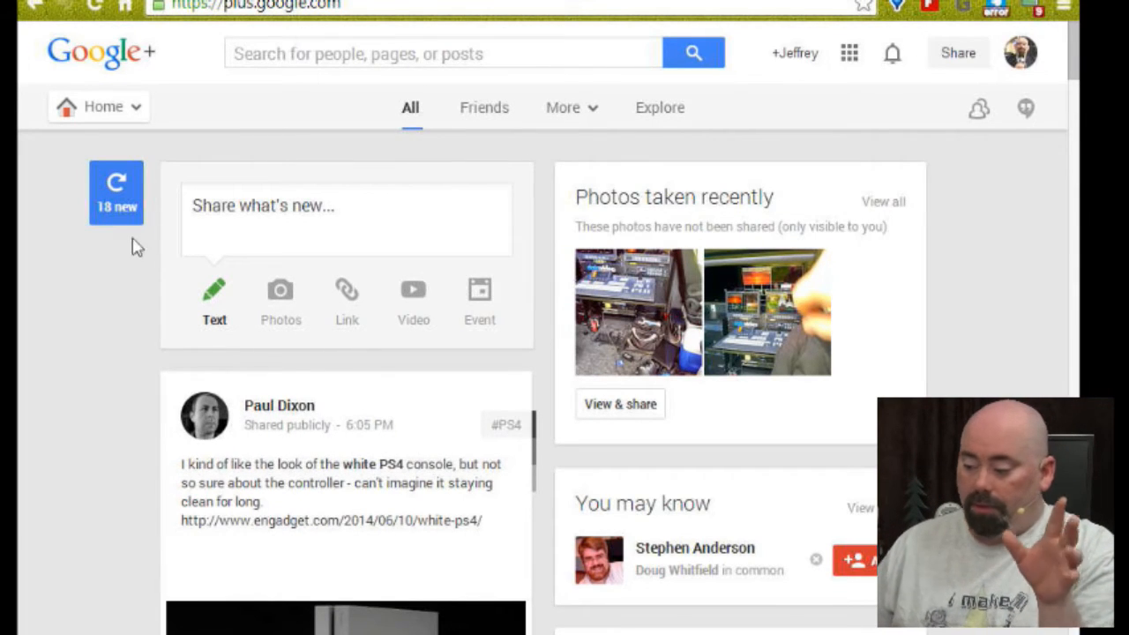
left_click(1025, 112)
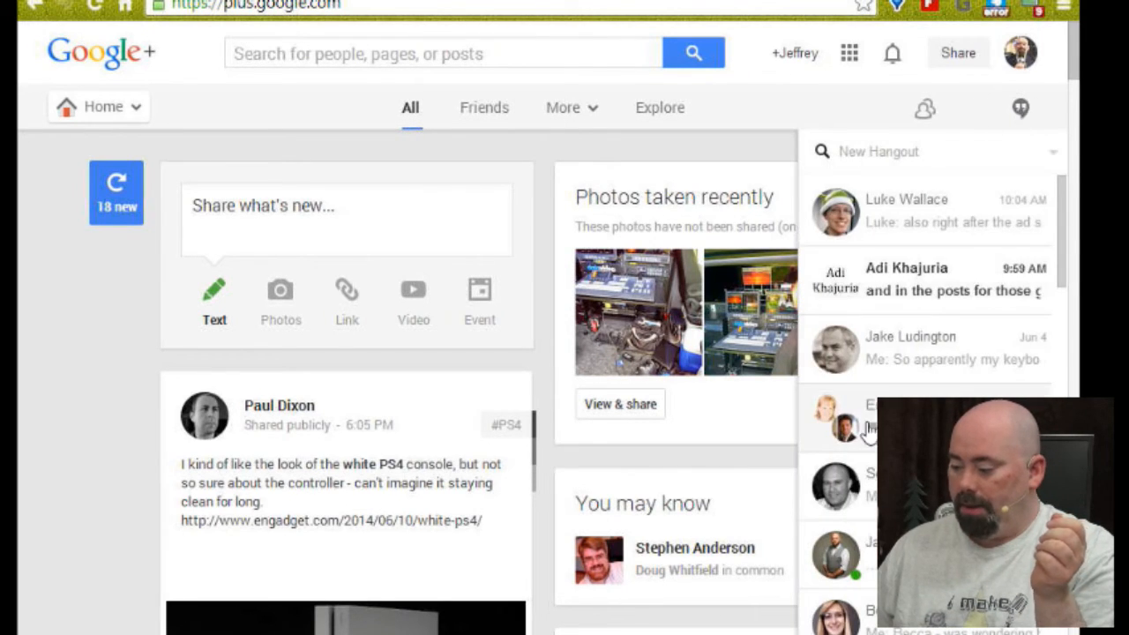
scroll(869, 430, "down", 5)
scroll(868, 430, "up", 5)
scroll(872, 426, "down", 5)
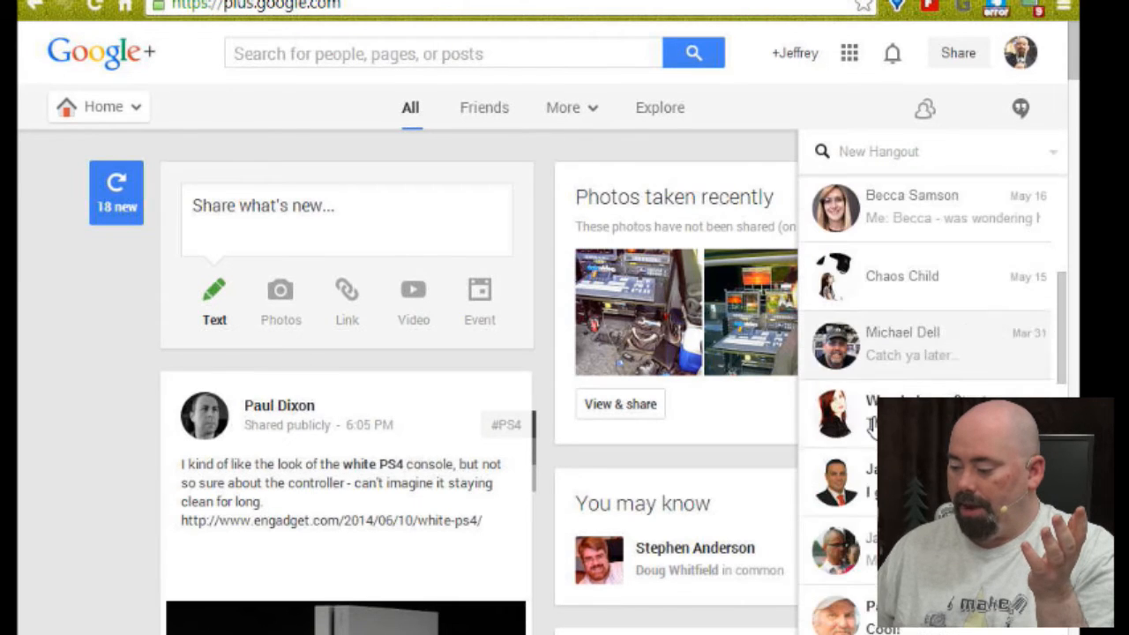
mouse_move(922, 621)
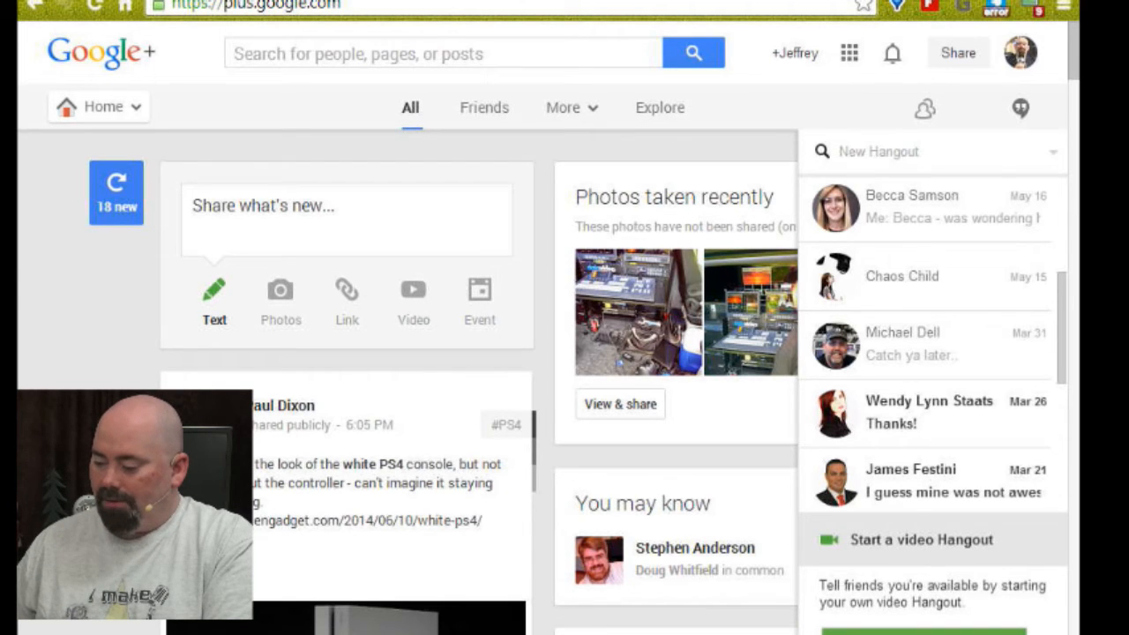
Step: Switch to Wirecast and set the virtual camera output resolution to HD 720p (1280x720)
mouse_move(817, 211)
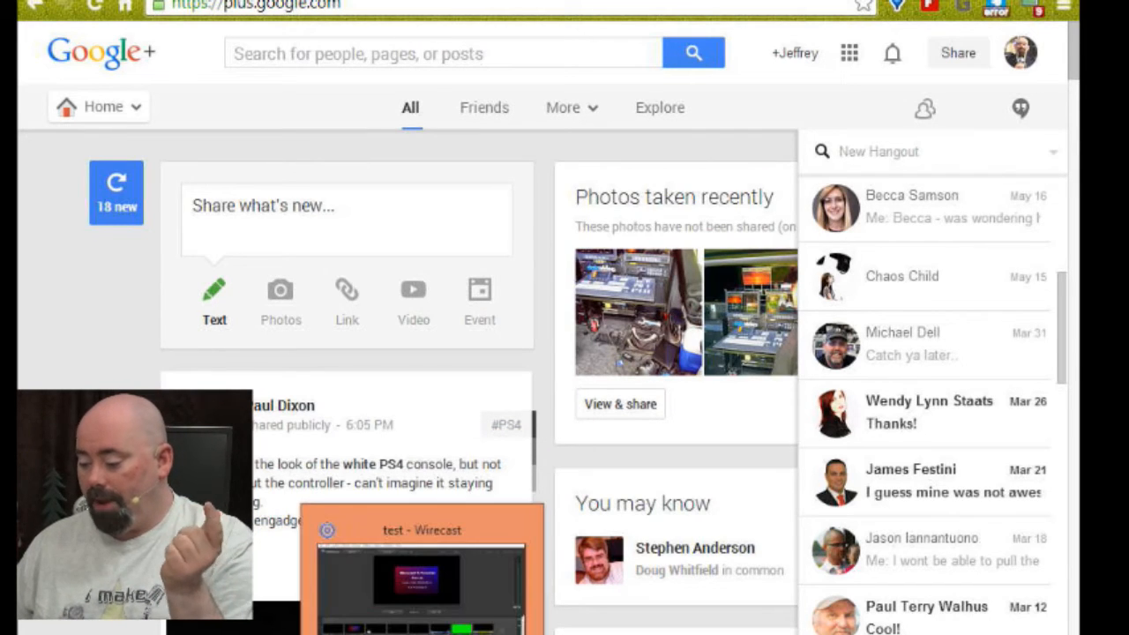
left_click(422, 634)
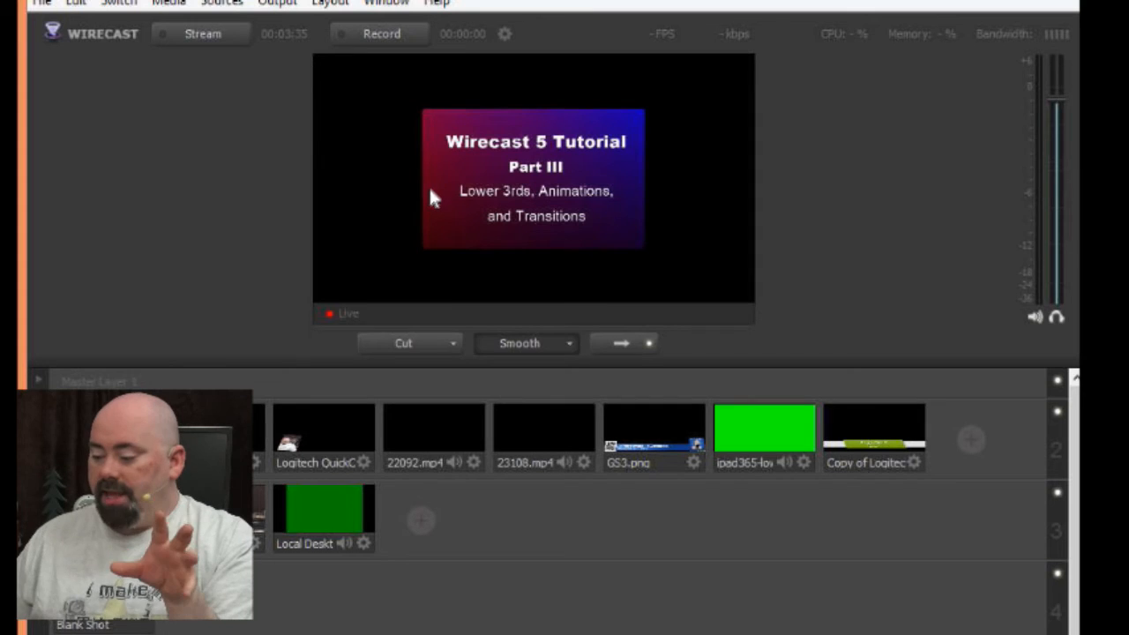
left_click(280, 3)
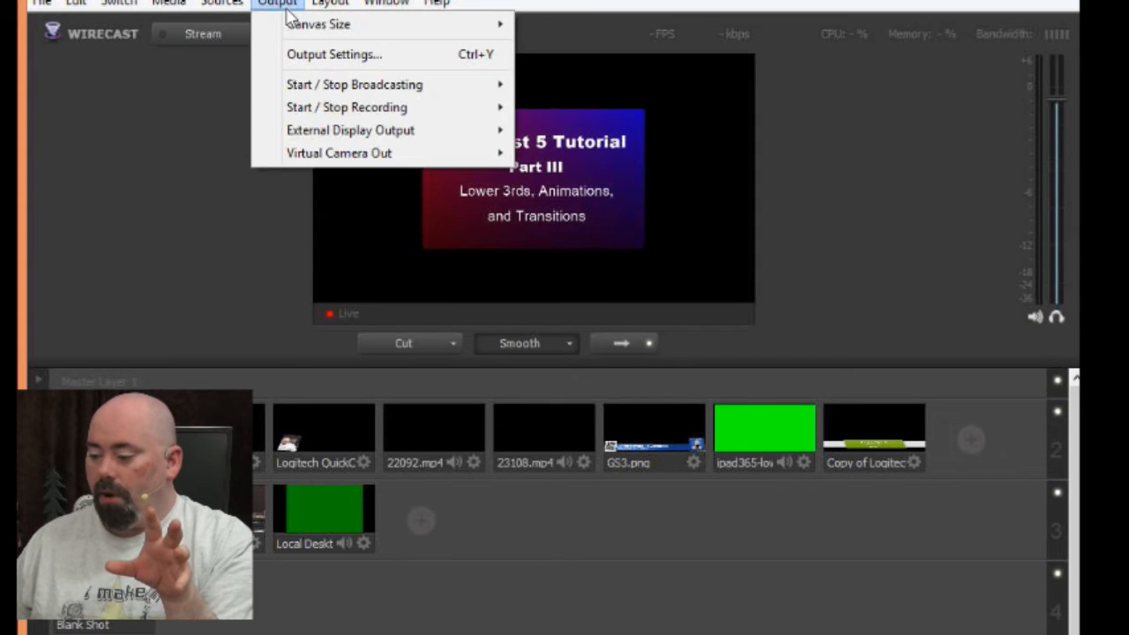
mouse_move(346, 163)
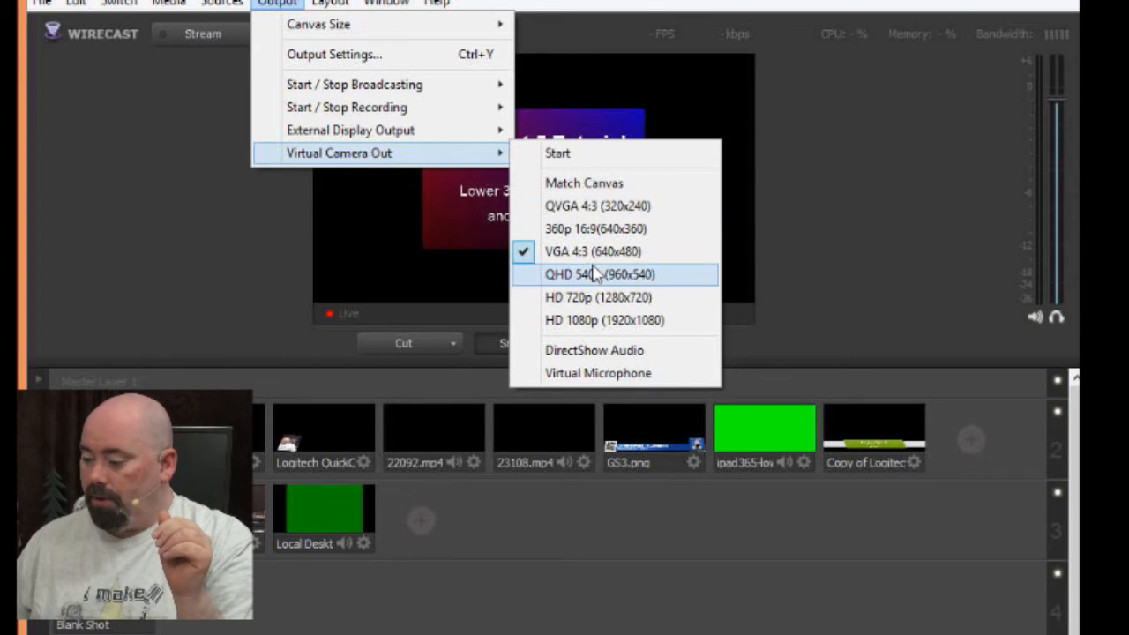
left_click(602, 297)
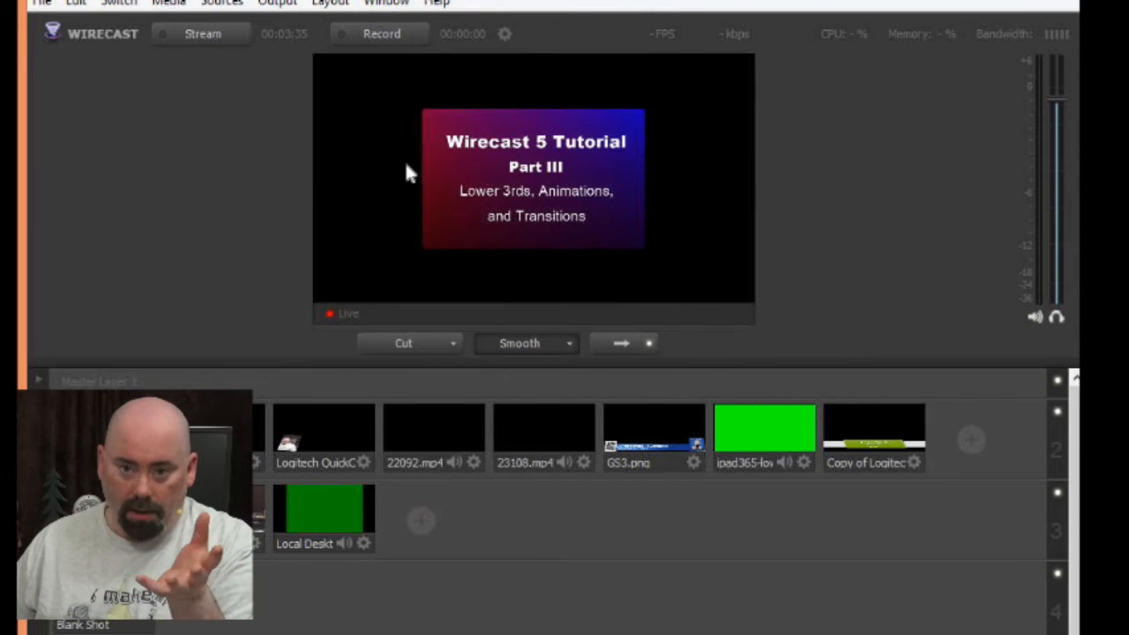
Step: Start the virtual camera output and reduce the Wirecast window from its maximized size
left_click(284, 6)
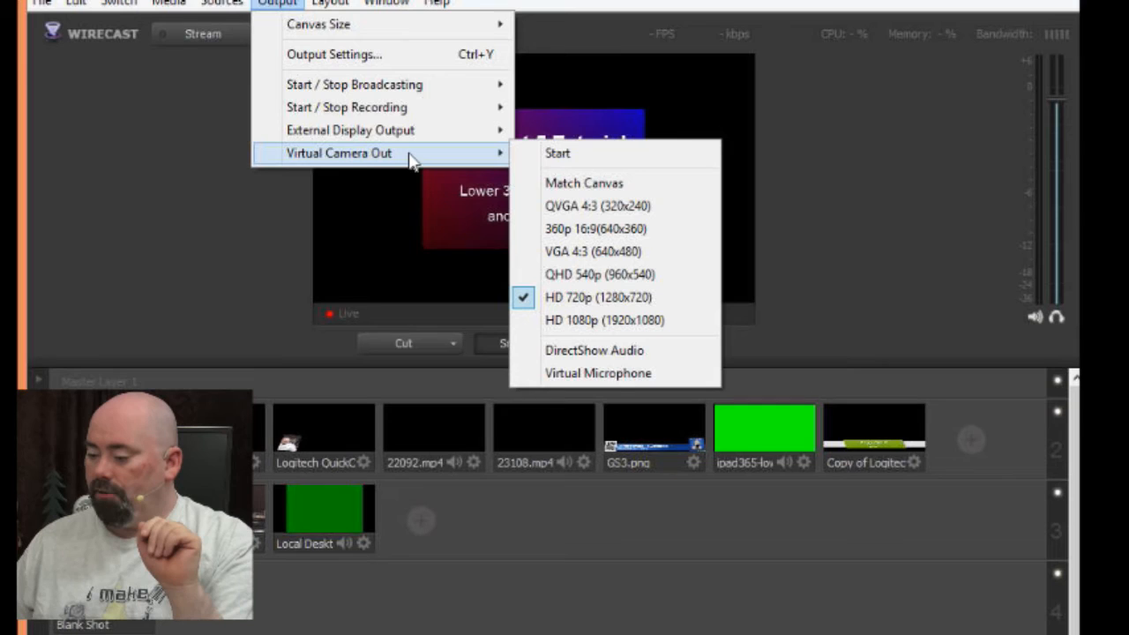
left_click(556, 154)
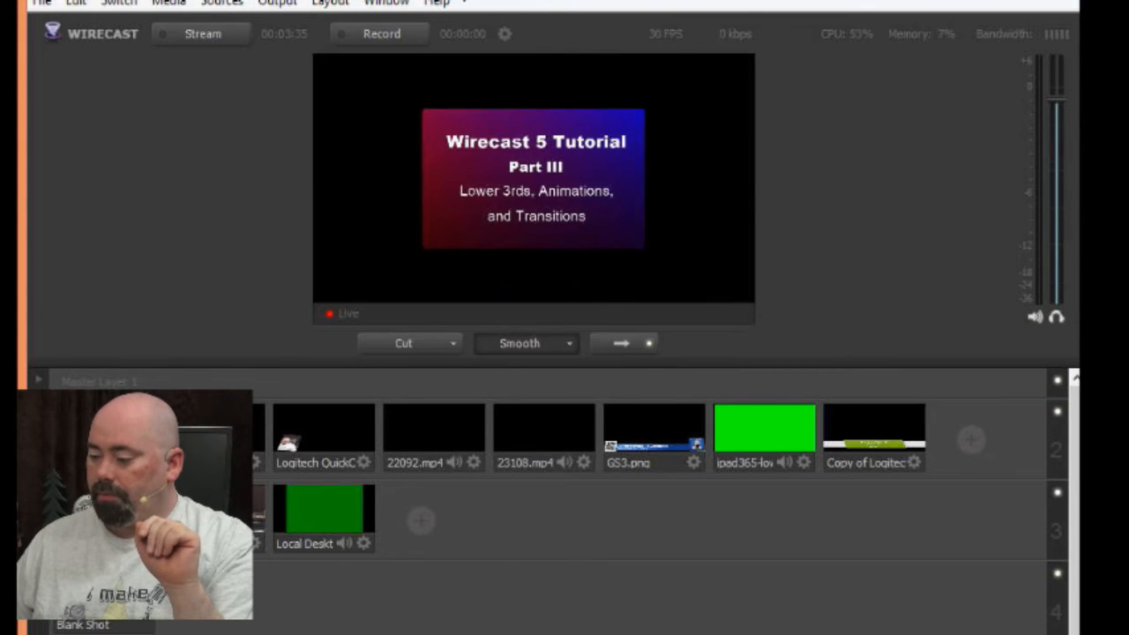
left_click_drag(462, 0, 1079, 33)
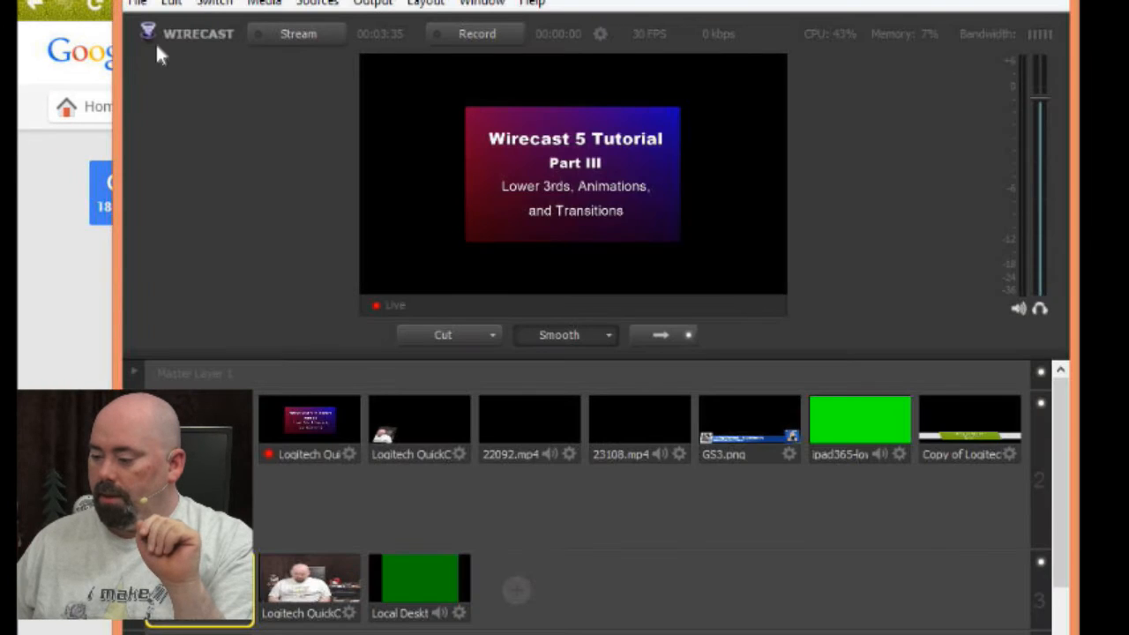
Step: Return to Google+, start a video Hangout, and dismiss its invitation dialog without inviting anyone
left_click(62, 301)
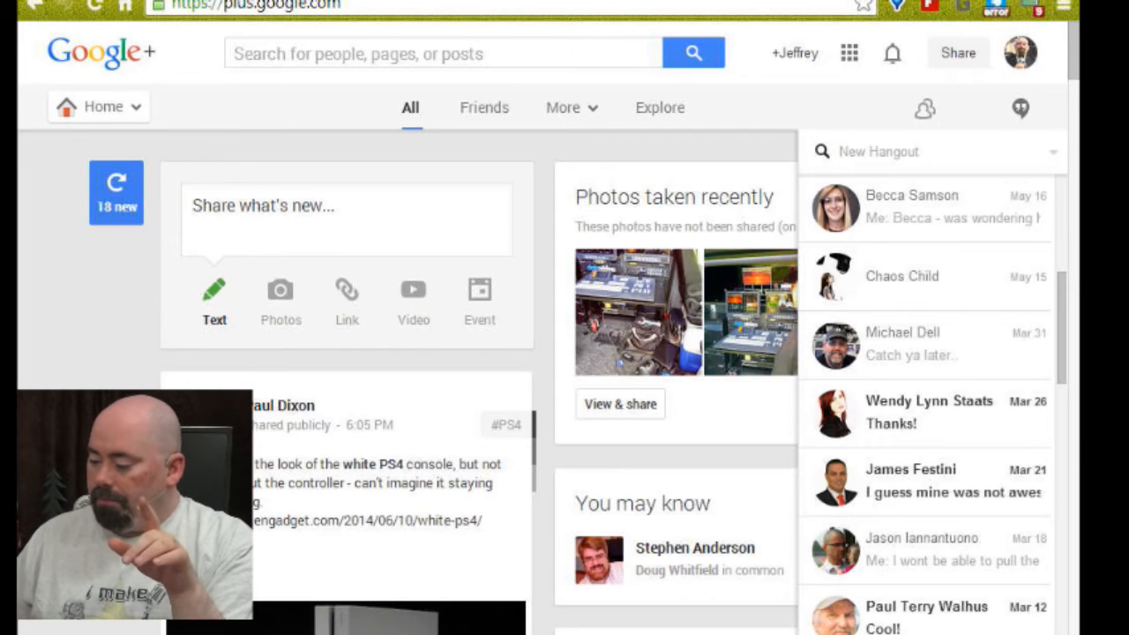
mouse_move(926, 630)
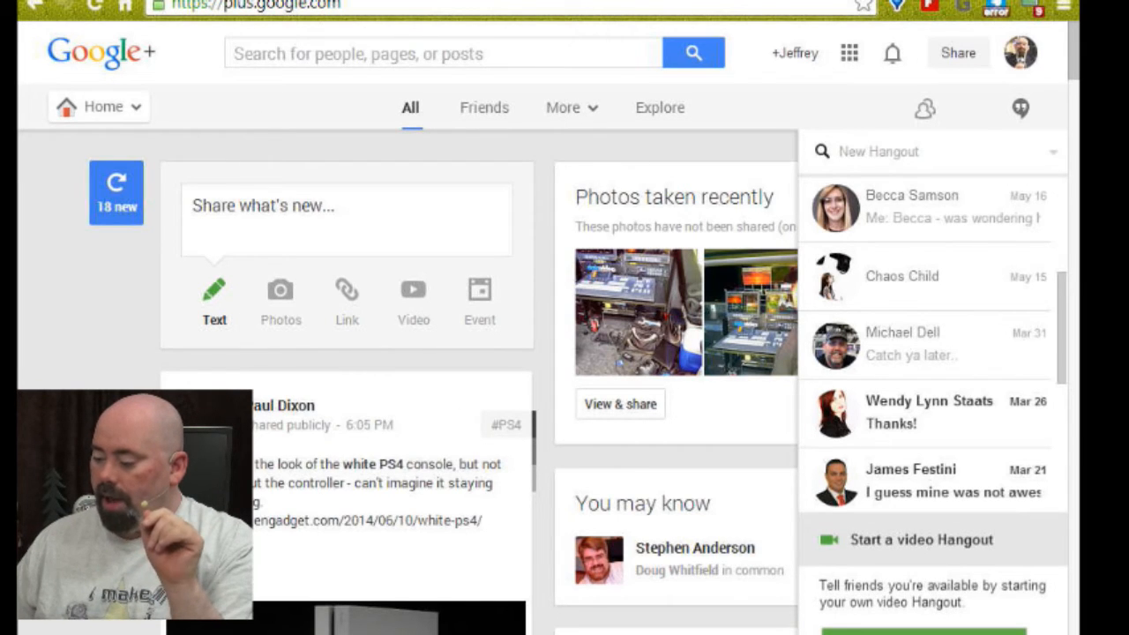
left_click(926, 629)
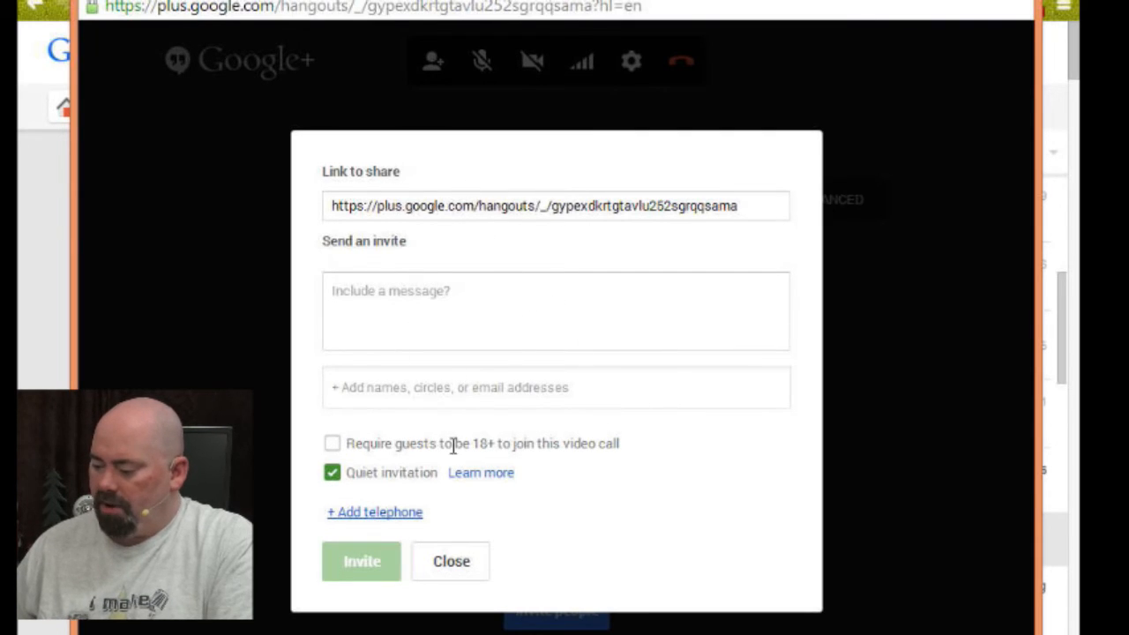
left_click(465, 570)
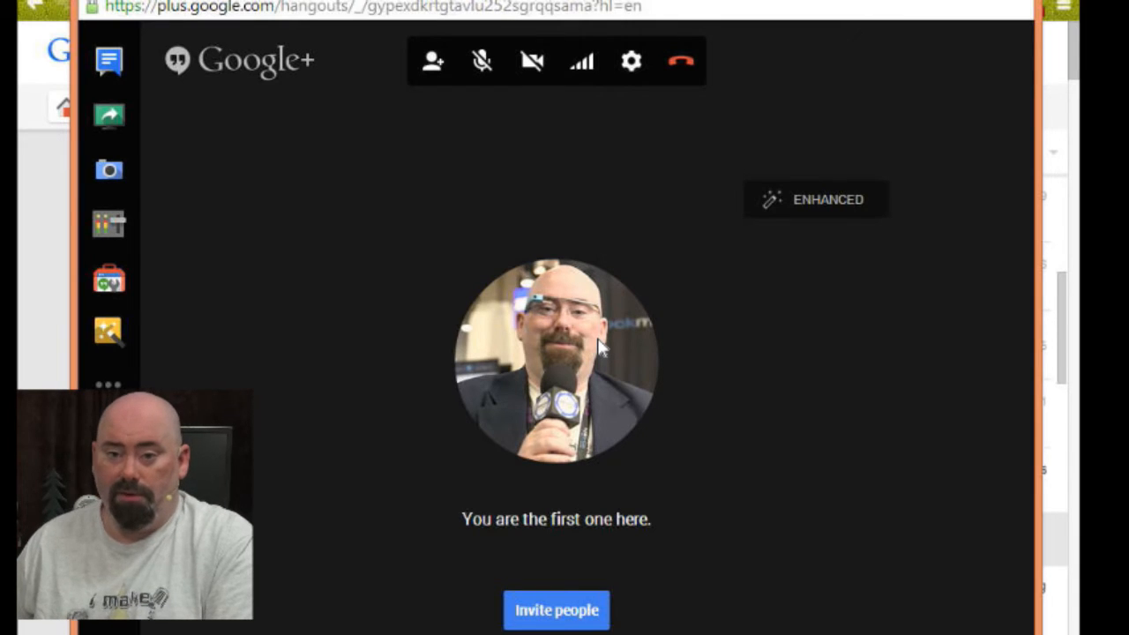
Step: Set the Hangout's camera to Wirecast Virtual Camera and save the settings
left_click(632, 64)
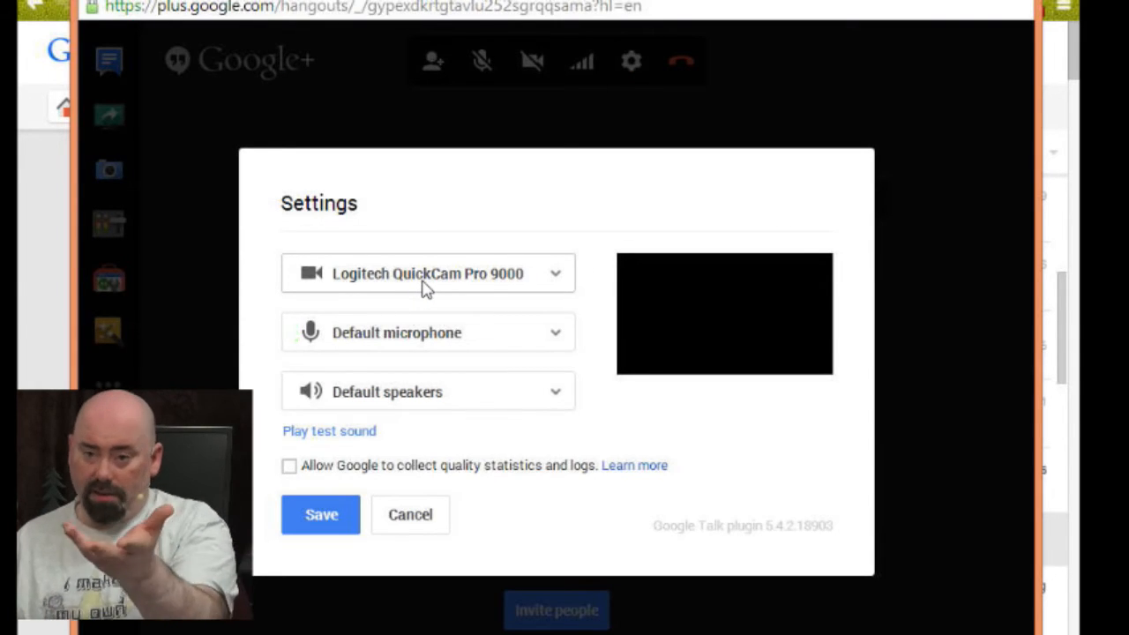
left_click(557, 281)
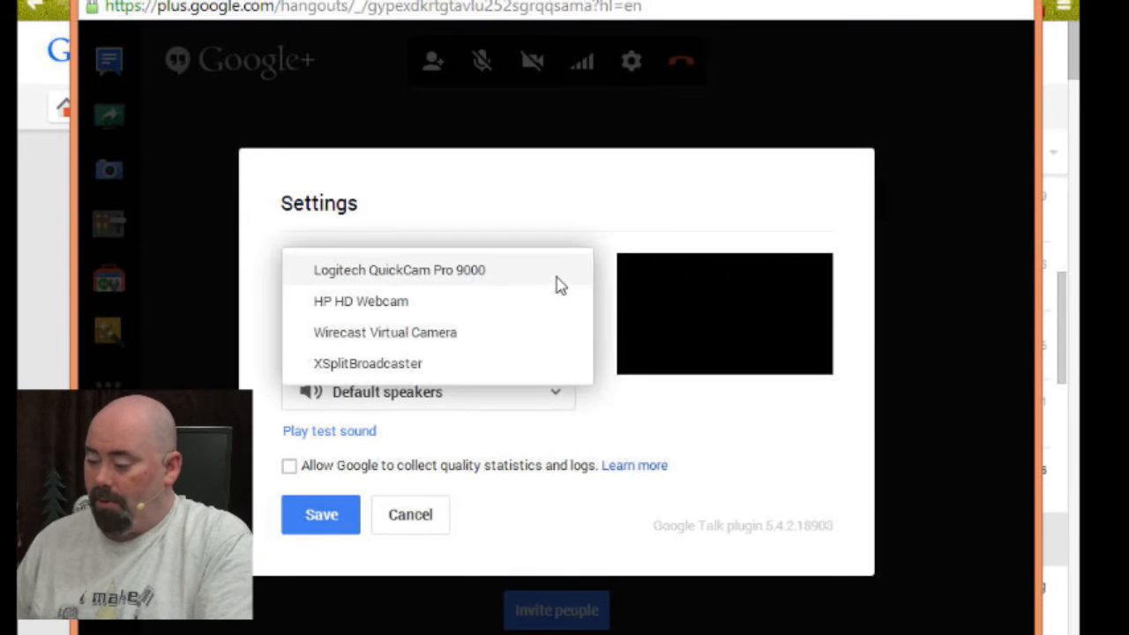
left_click(448, 349)
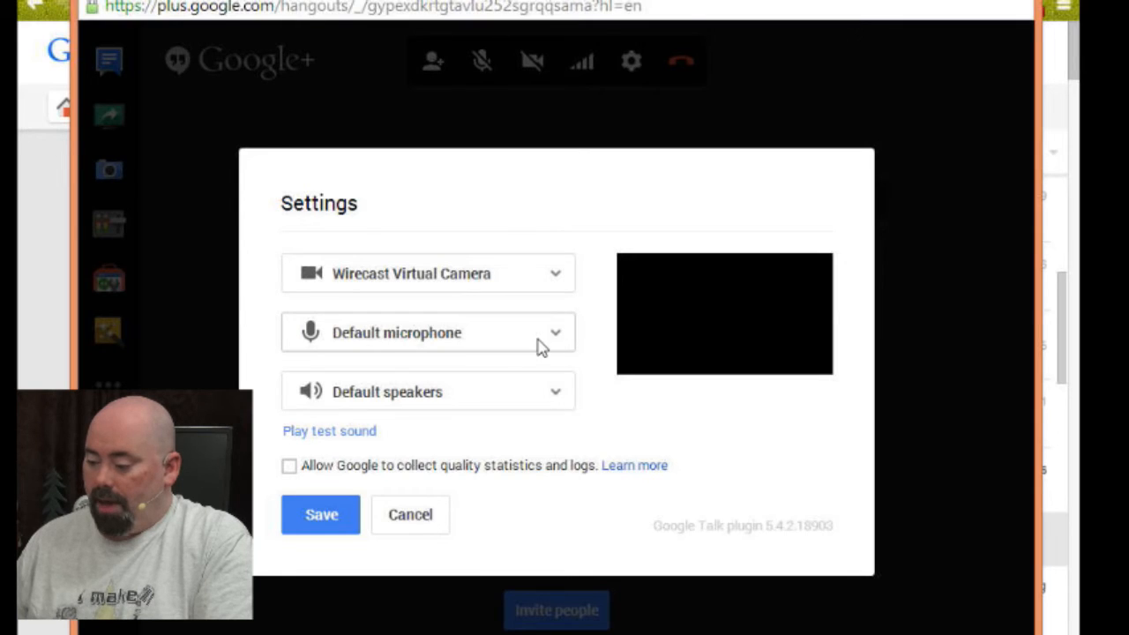
left_click(328, 520)
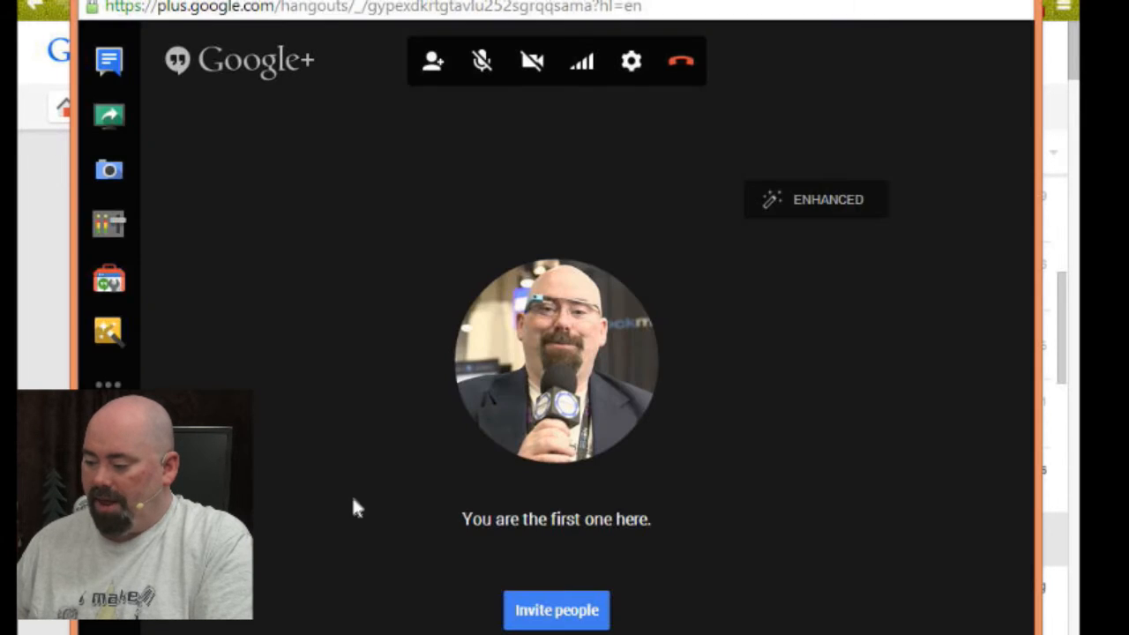
Step: Recheck the camera preview in the Hangout settings twice, saving the settings each time
left_click(632, 64)
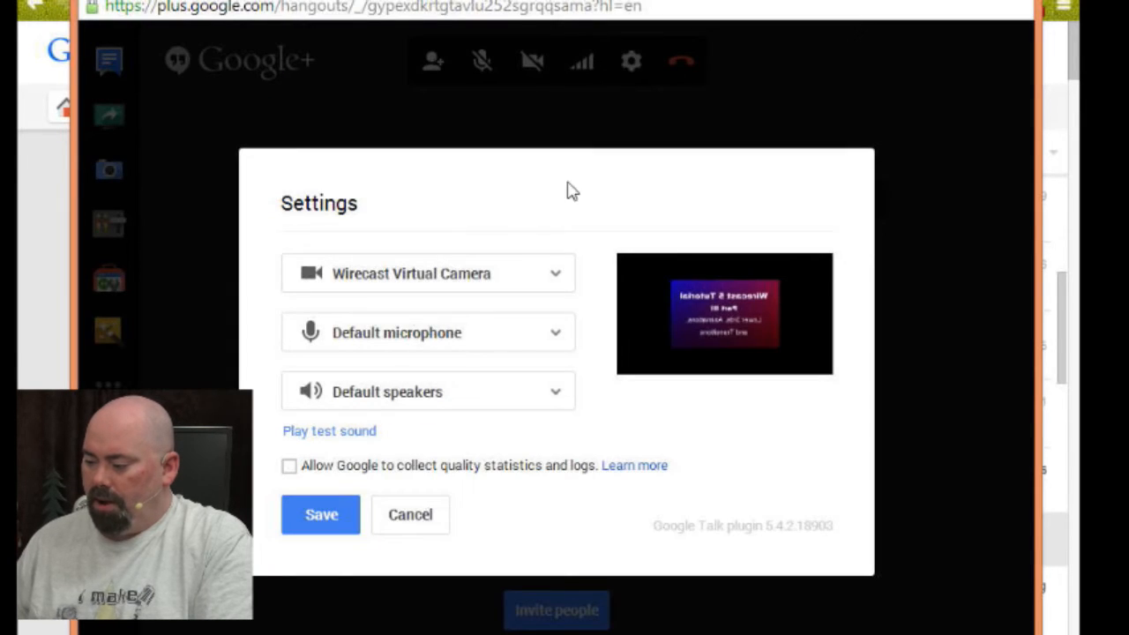
left_click(328, 522)
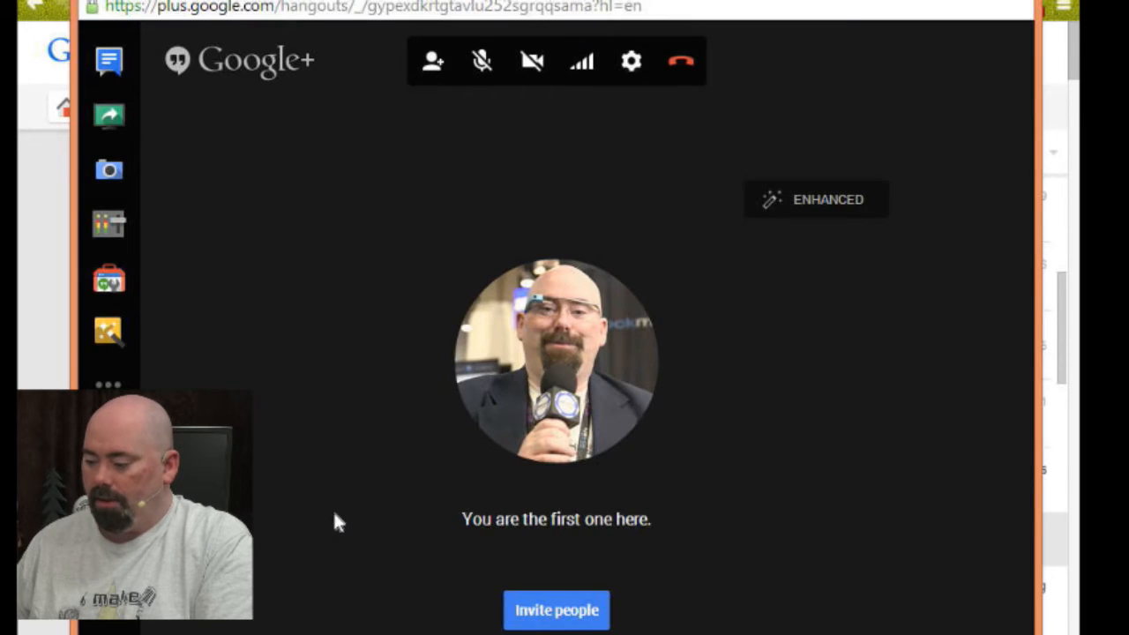
left_click(630, 76)
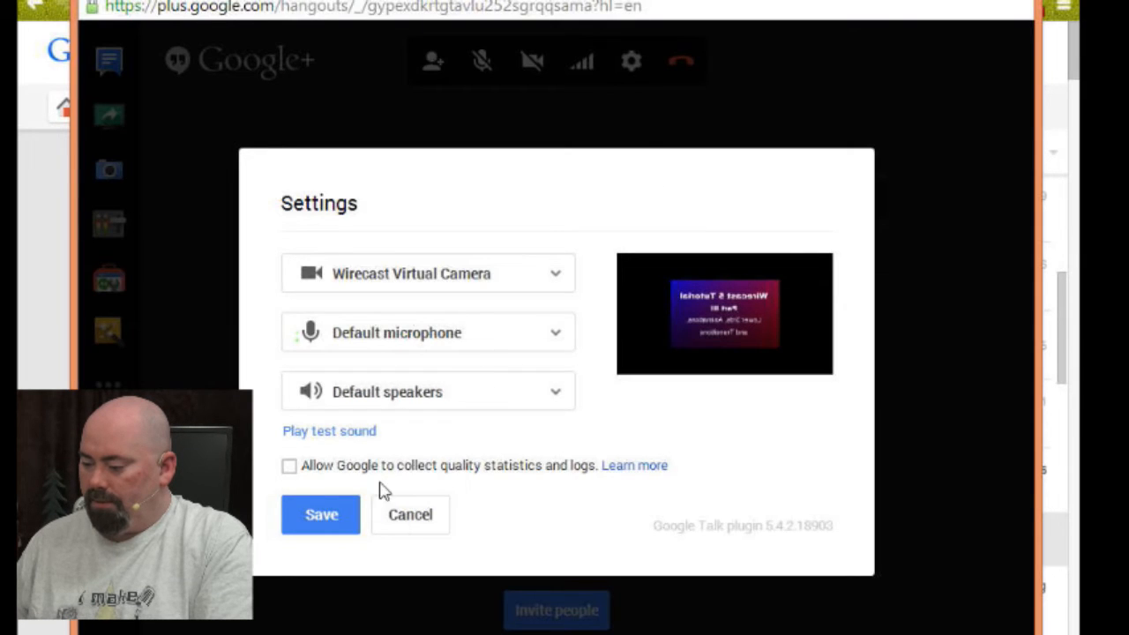
left_click(351, 524)
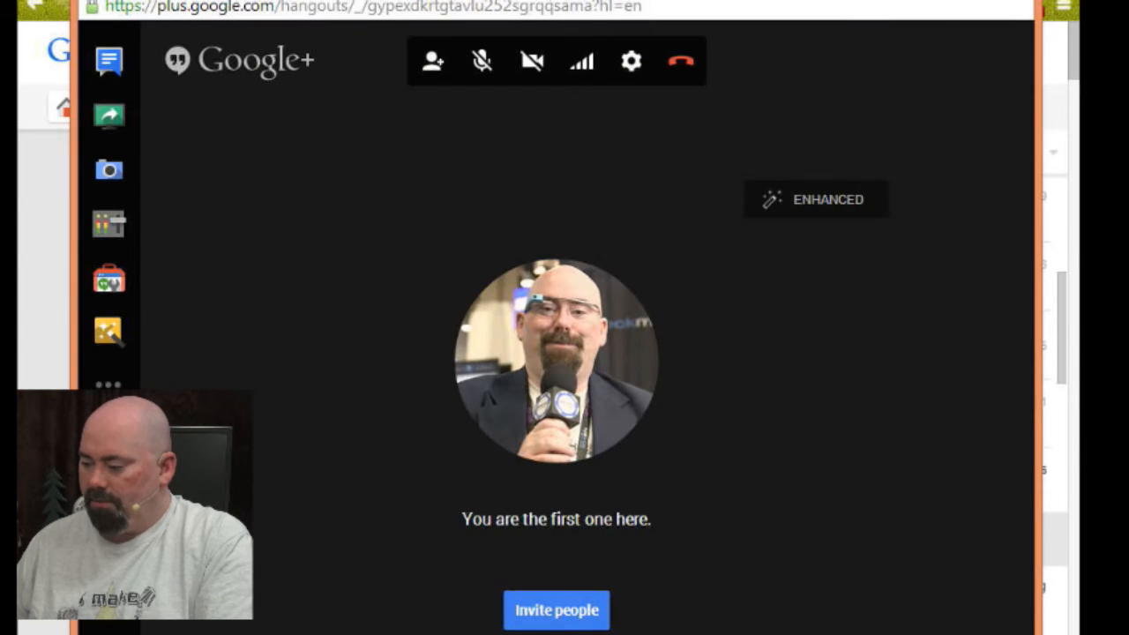
Step: Close the current Hangout window, start a new video Hangout, and dismiss its invitation dialog
left_click(1014, 1)
left_click(924, 632)
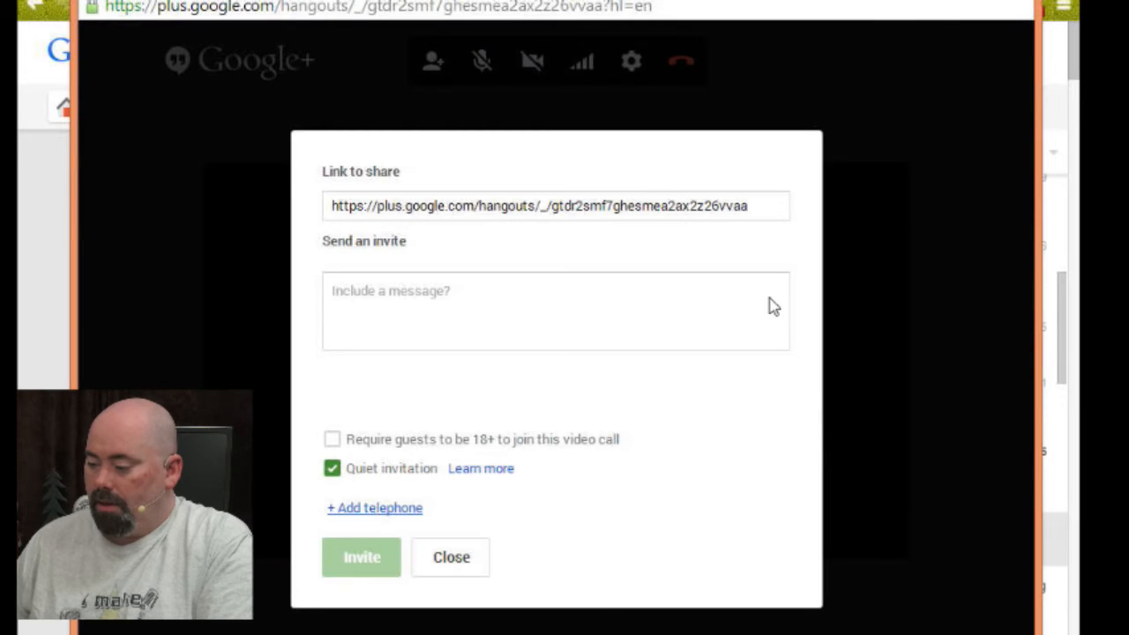
left_click(455, 569)
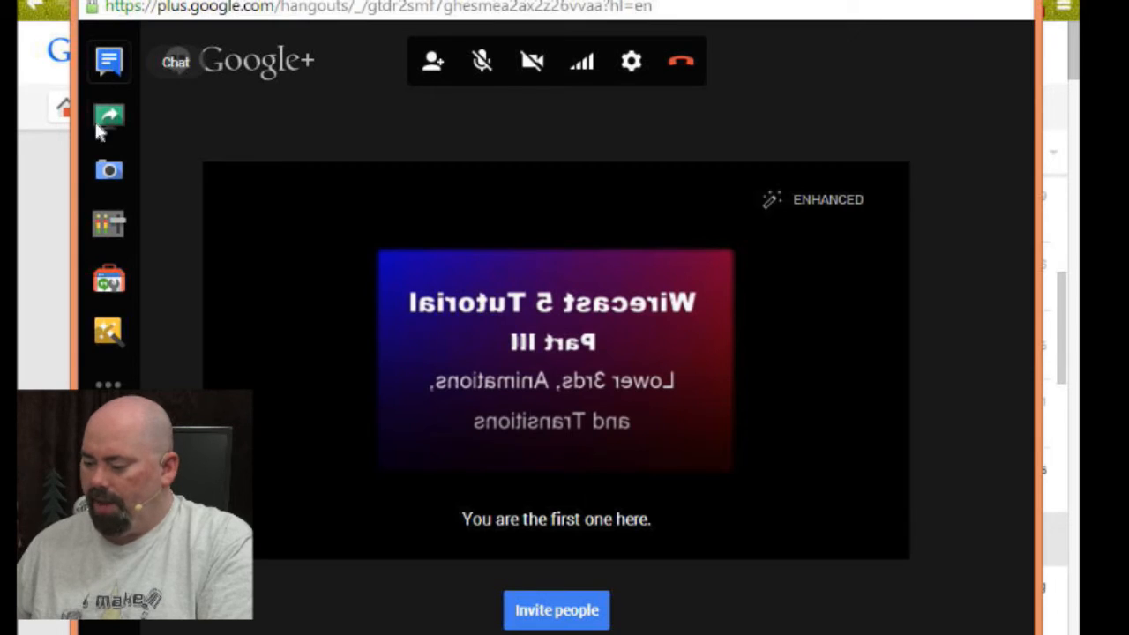
Step: Open the Hangout app gallery, browse the featured apps, and close the gallery without adding any
mouse_move(108, 384)
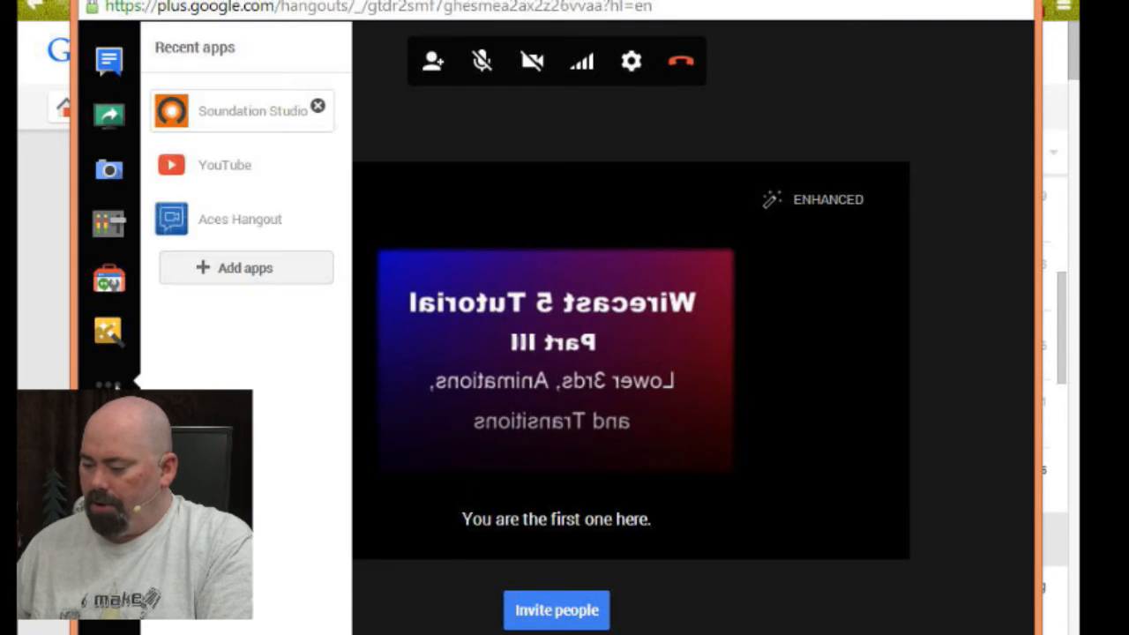
left_click(236, 268)
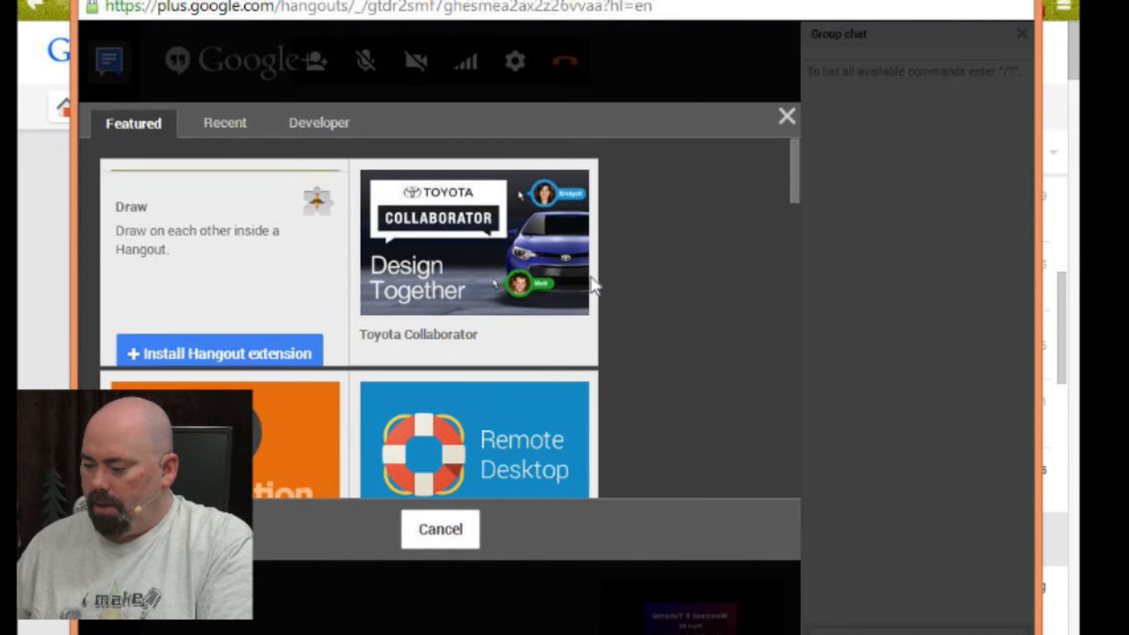
scroll(615, 383, "down", 4)
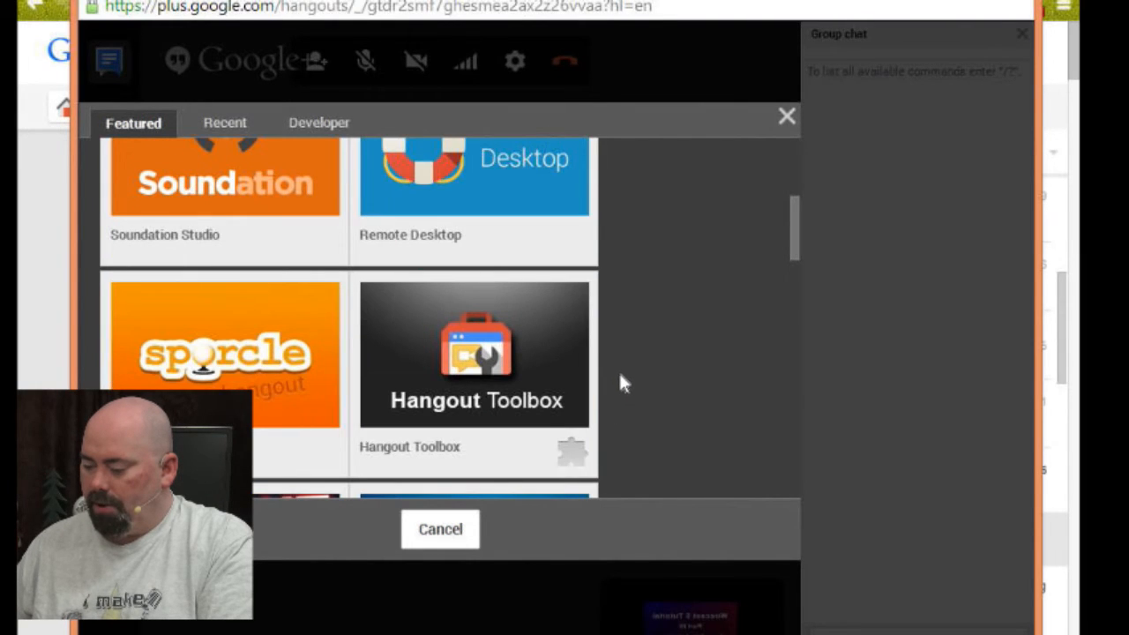
scroll(620, 375, "up", 3)
scroll(620, 375, "down", 3)
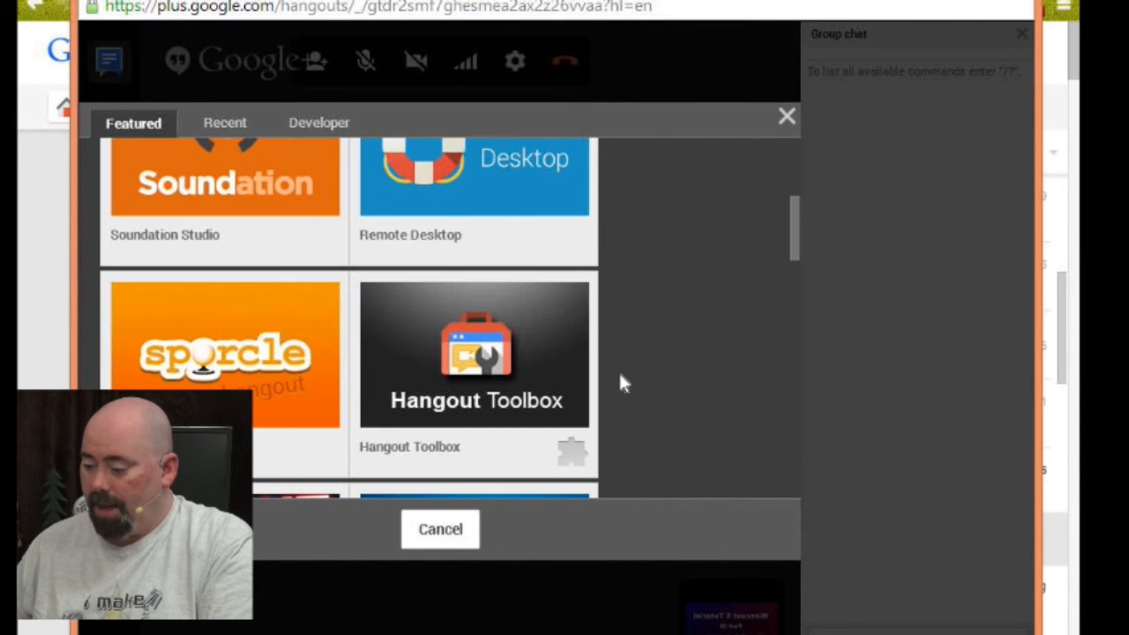
scroll(621, 383, "down", 3)
scroll(620, 383, "down", 4)
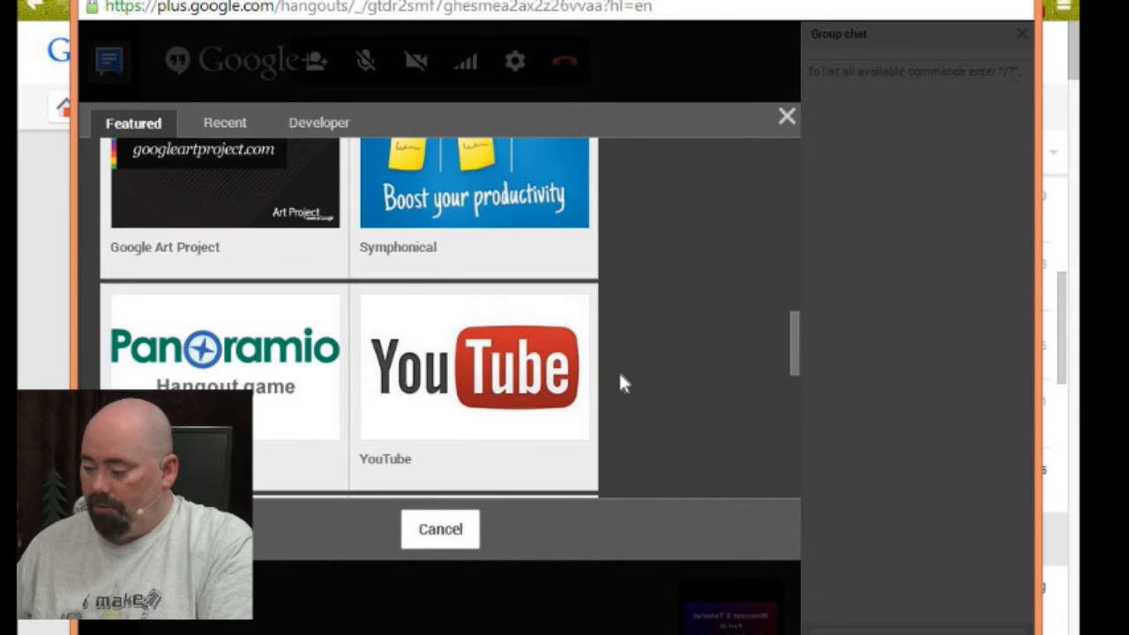
scroll(620, 383, "down", 2)
scroll(620, 382, "down", 5)
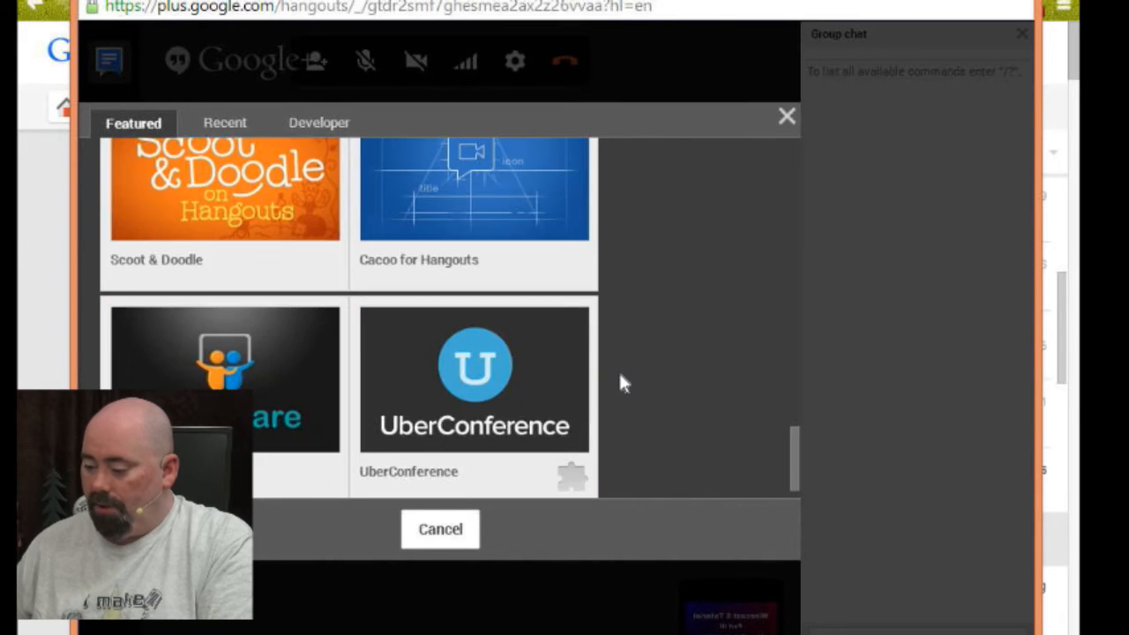
scroll(620, 383, "down", 1)
scroll(620, 382, "up", 4)
scroll(620, 382, "up", 4)
scroll(620, 383, "down", 6)
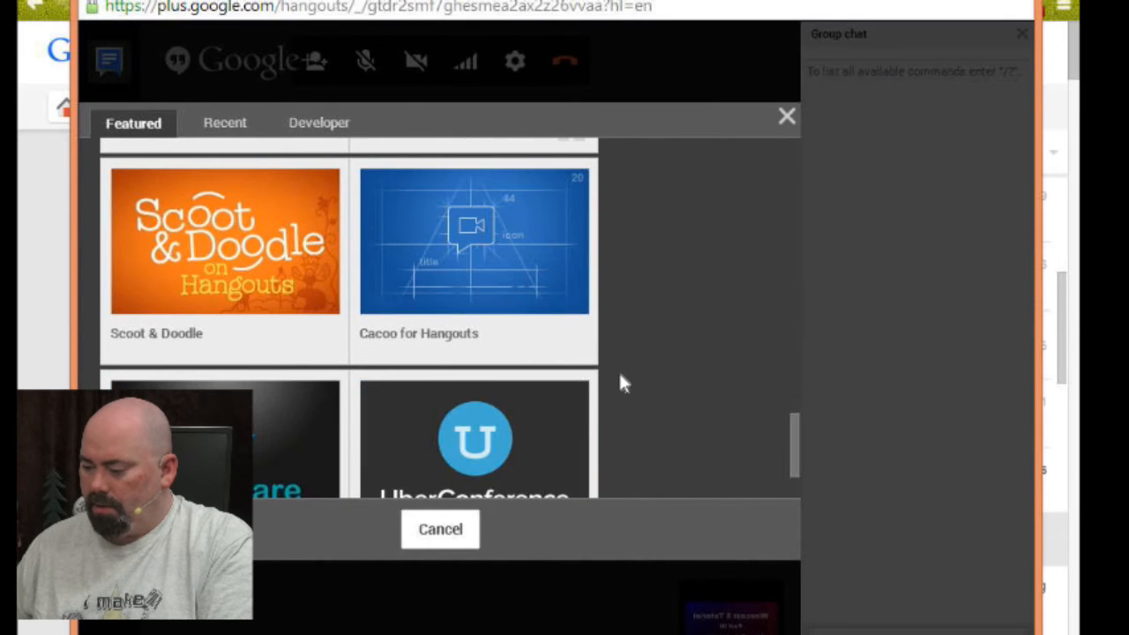
scroll(620, 383, "up", 15)
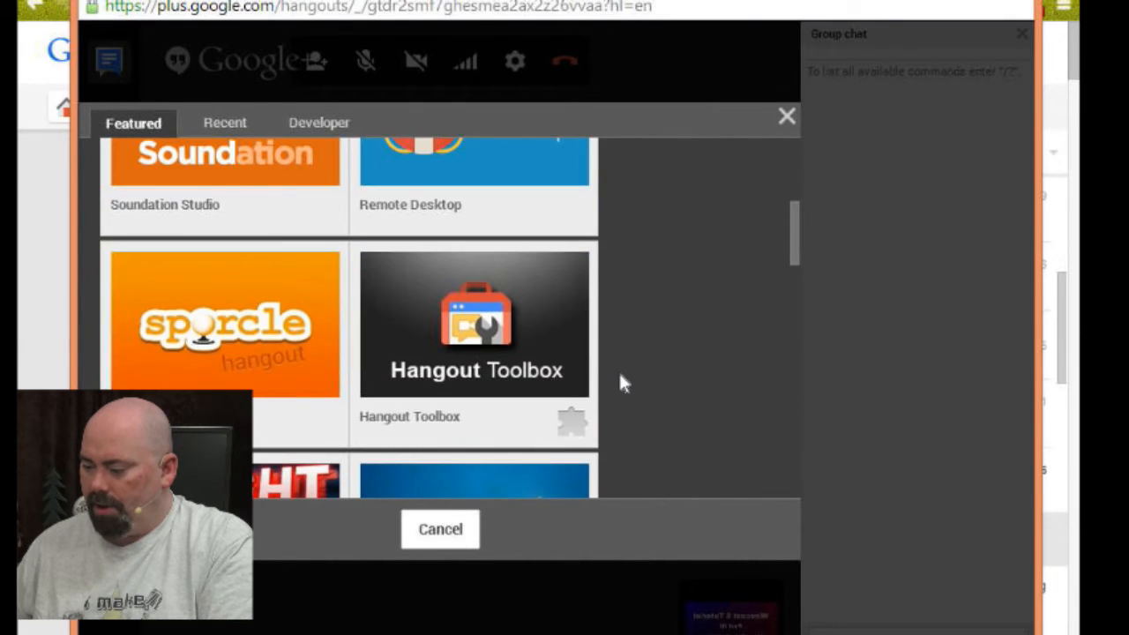
scroll(620, 382, "up", 5)
scroll(618, 383, "down", 3)
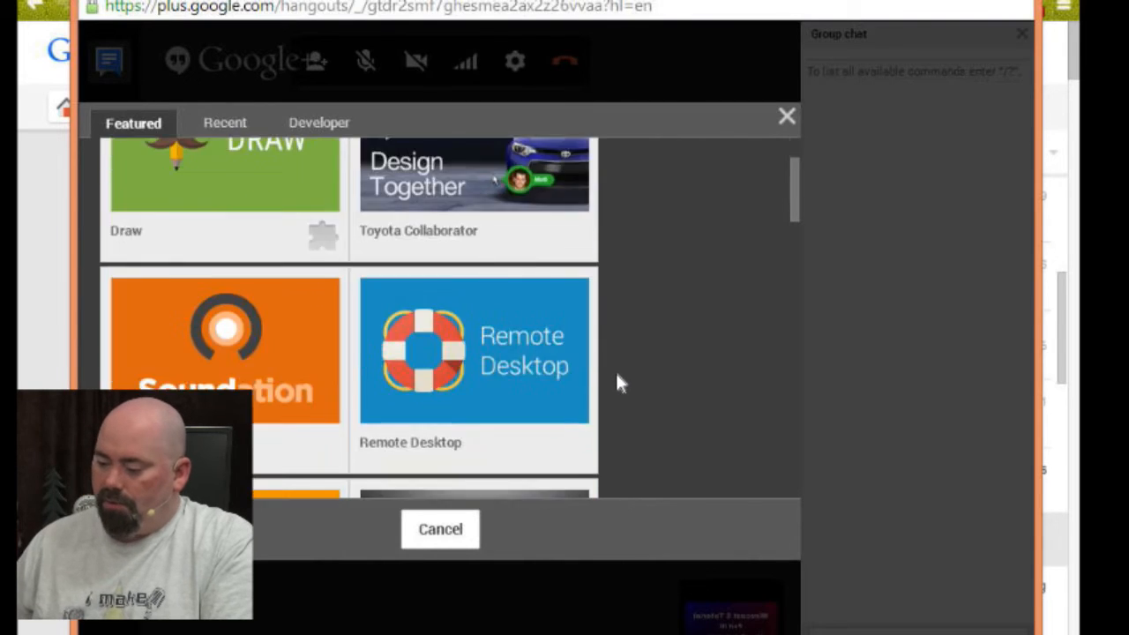
scroll(618, 383, "up", 3)
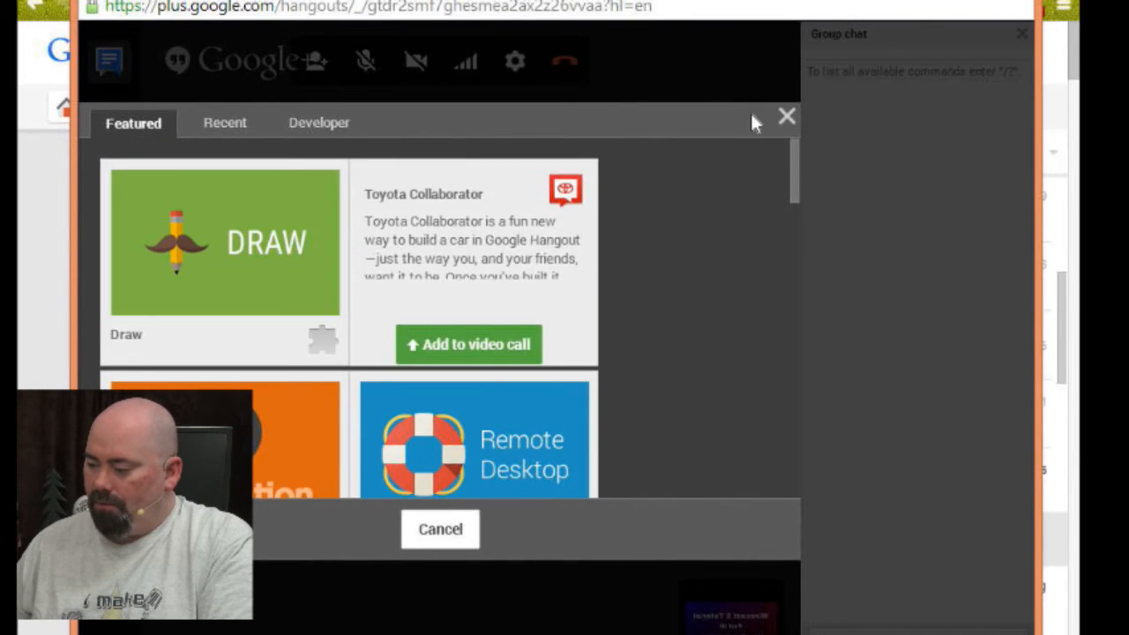
left_click(788, 116)
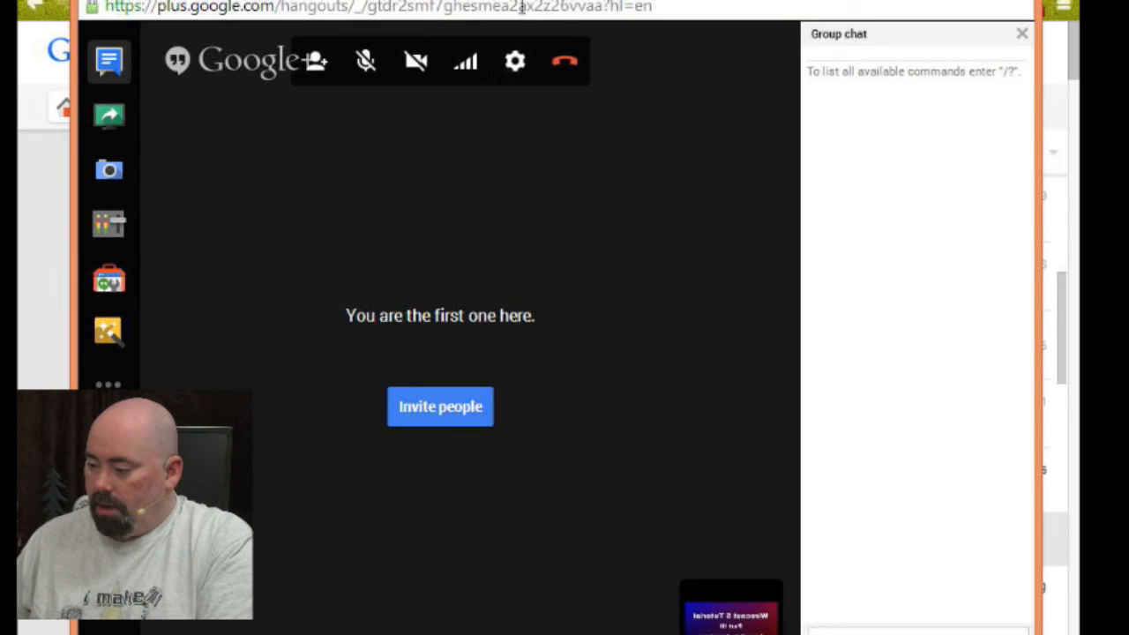
Step: Recheck the Hangout settings, then try opening the Control Room app and dismiss its notice
left_click(515, 61)
left_click(322, 519)
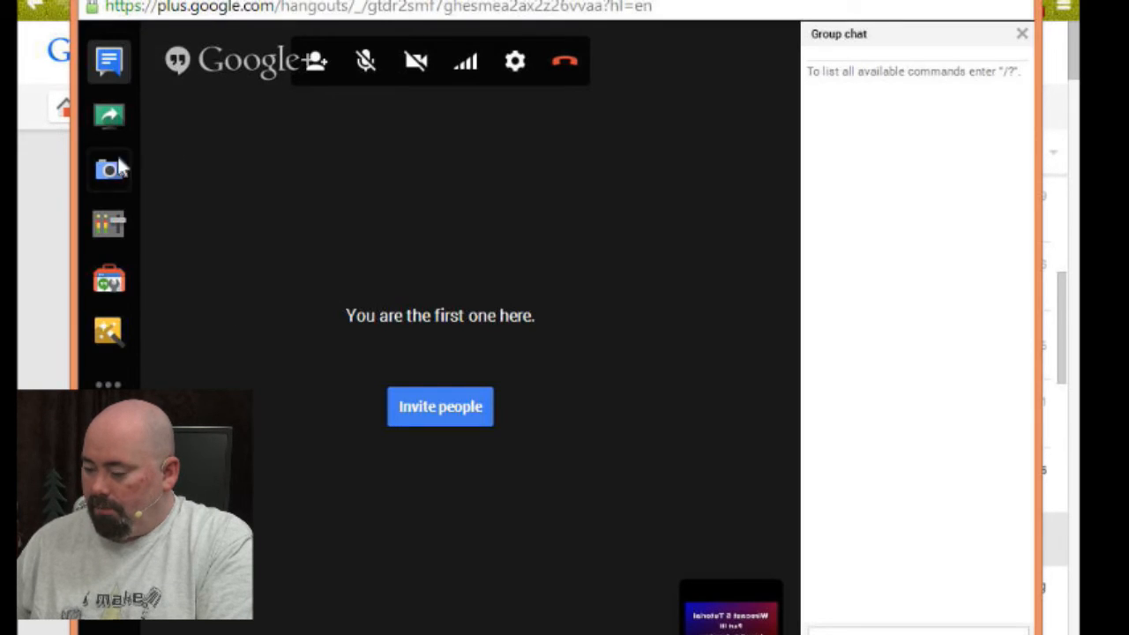
left_click(111, 228)
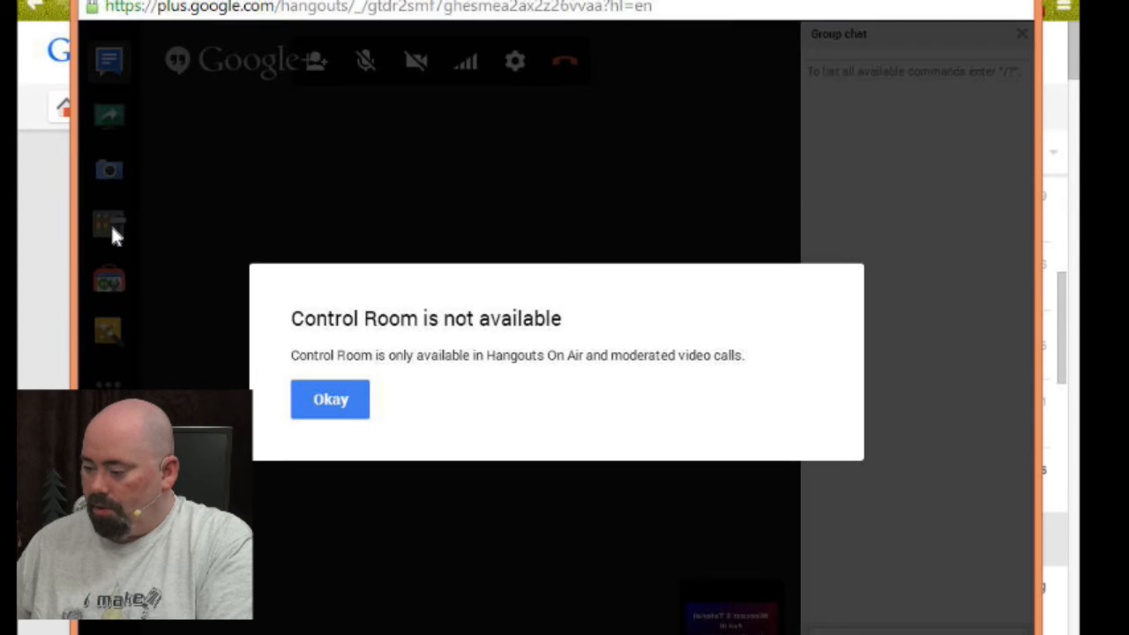
left_click(329, 404)
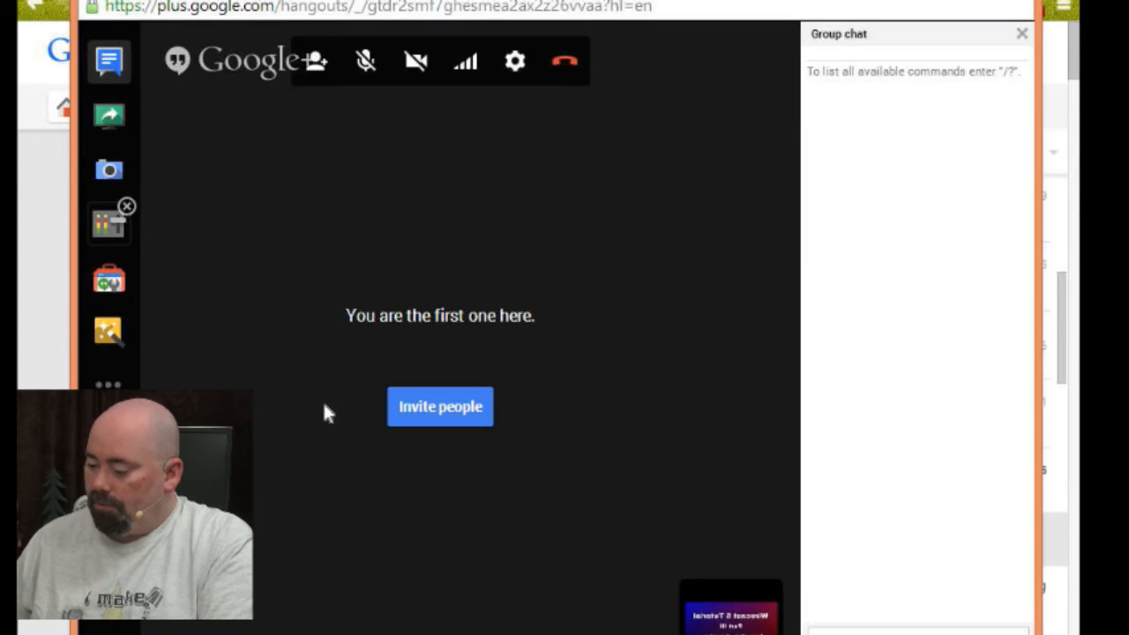
left_click(434, 422)
left_click(453, 486)
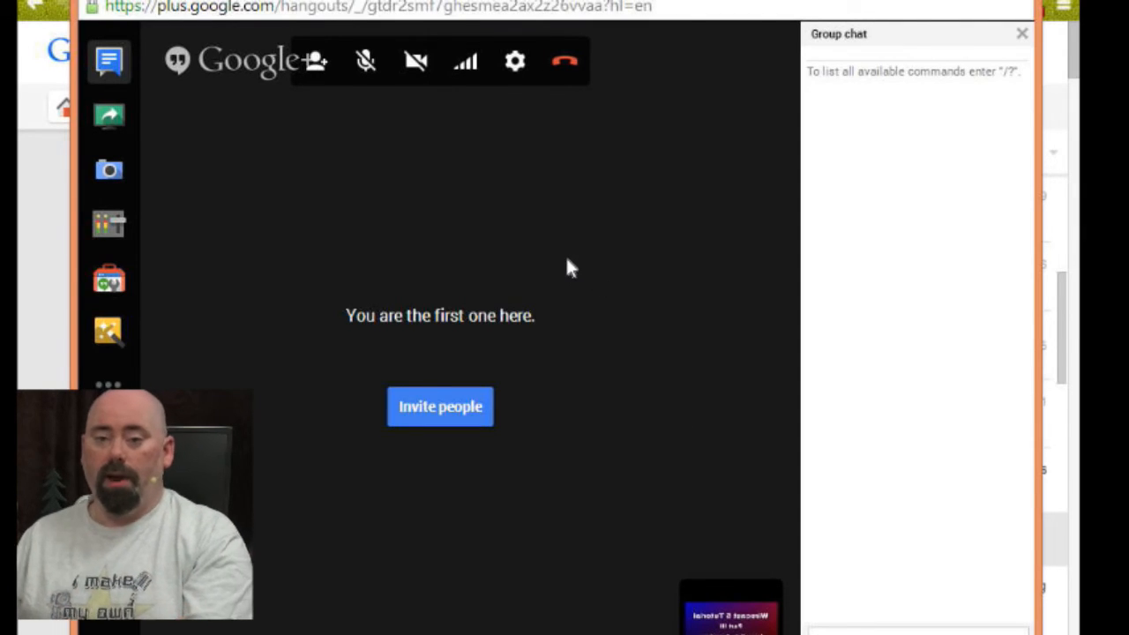
Step: Enlarge your own video in the Hangout, then switch to Wirecast and put the Logitech camera shot live without the title overlay
left_click(732, 617)
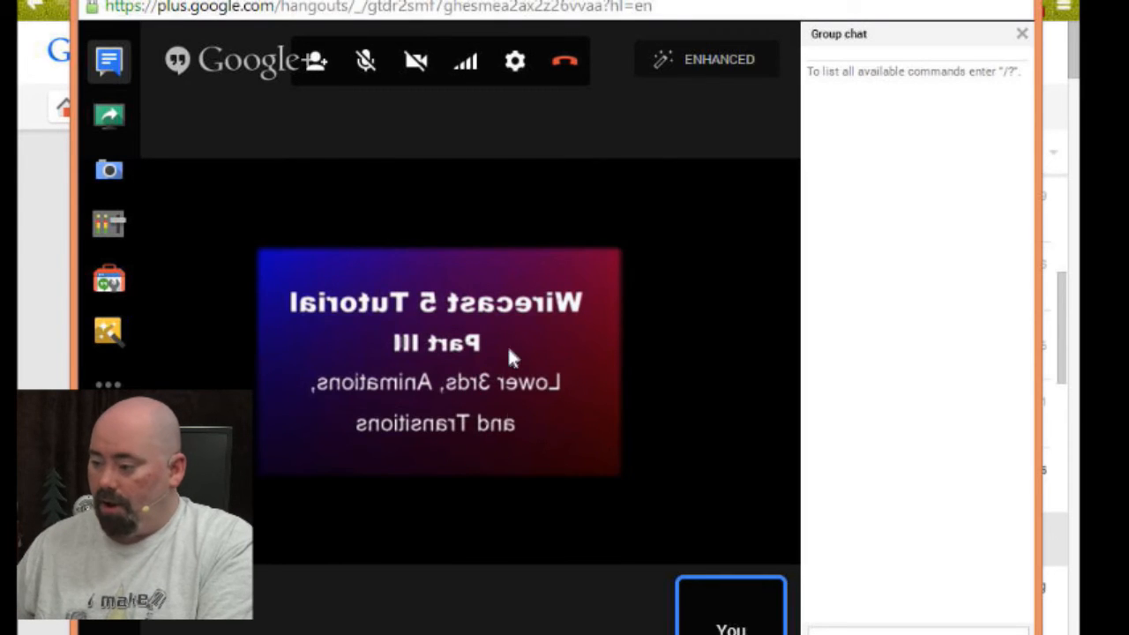
mouse_move(414, 634)
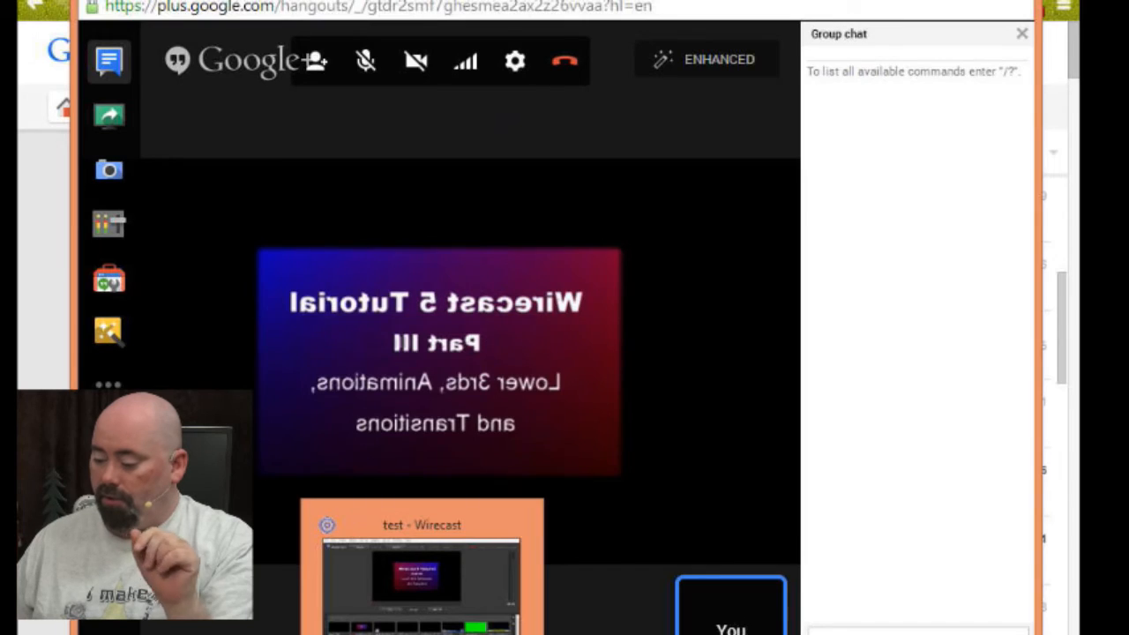
left_click(421, 633)
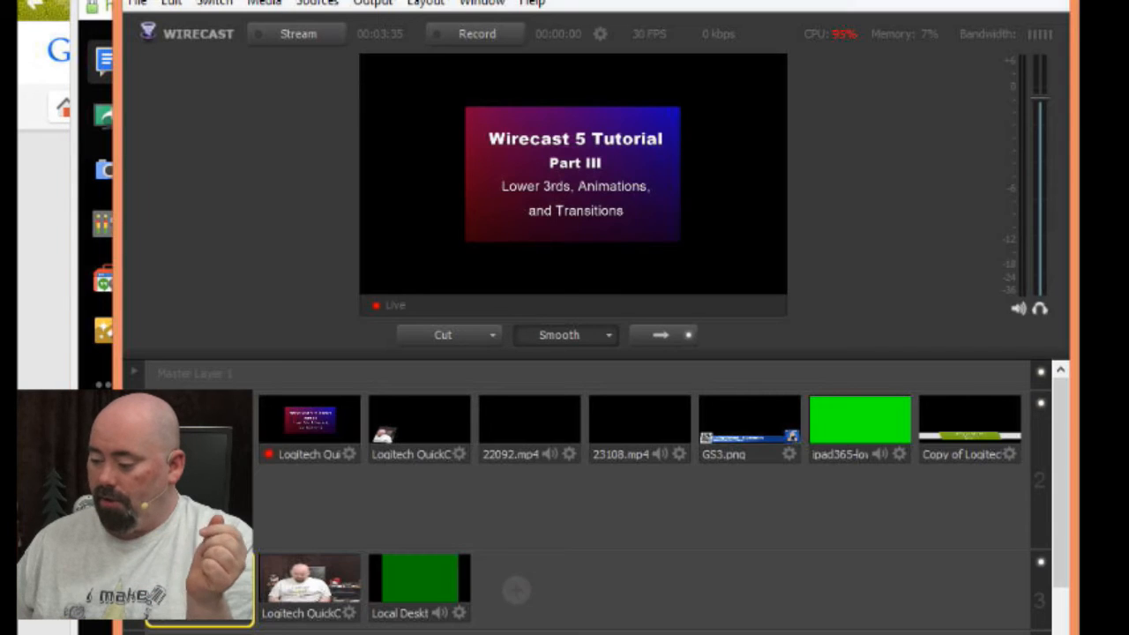
left_click(308, 591)
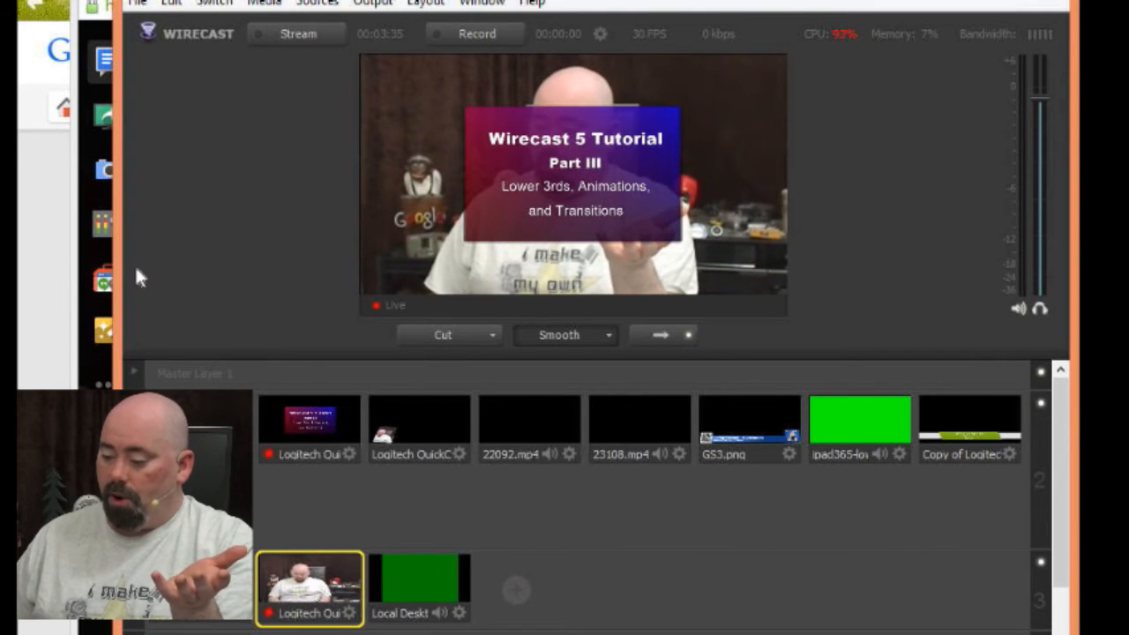
left_click(211, 427)
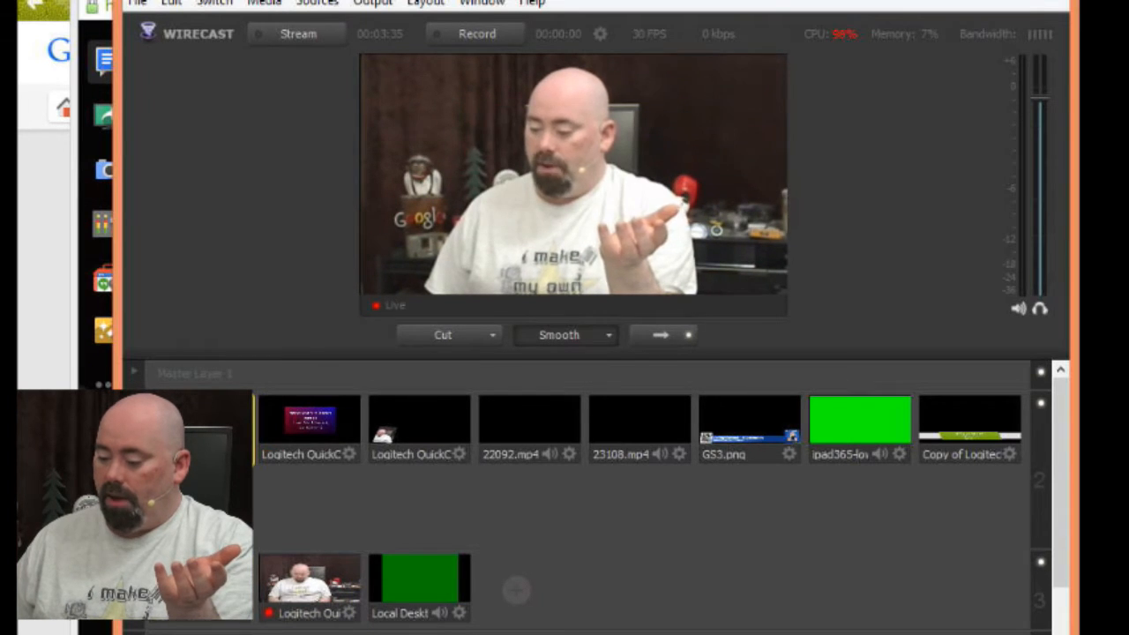
key("alt+Tab")
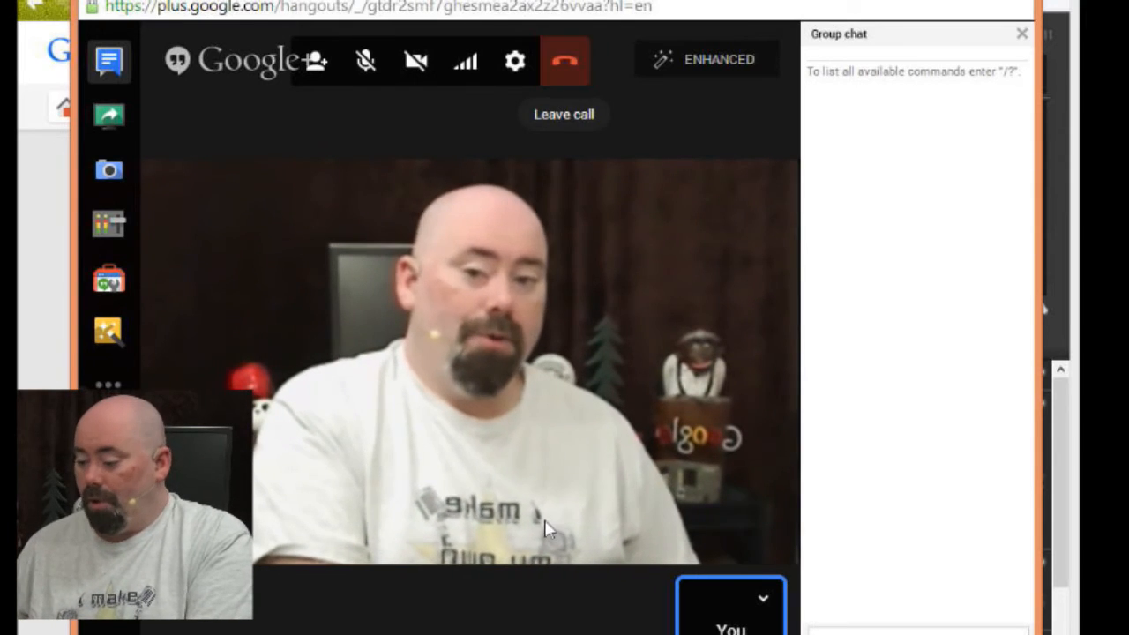
Step: Put the GS3.png lower third live over the camera shot in Wirecast and check it in the Hangout
key("alt+Tab")
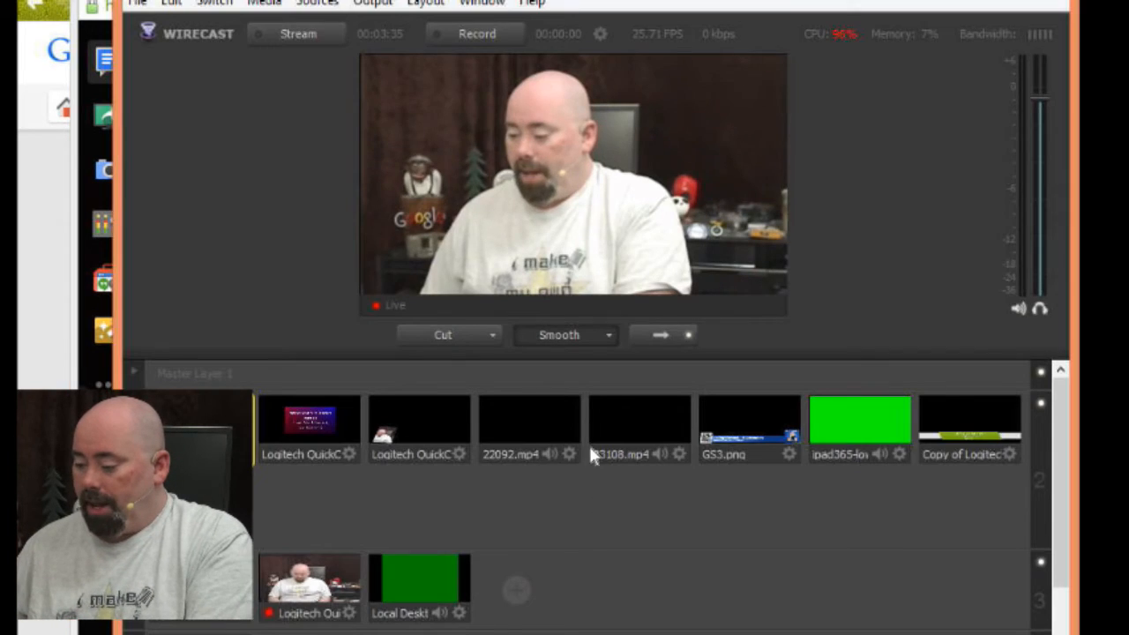
left_click(750, 428)
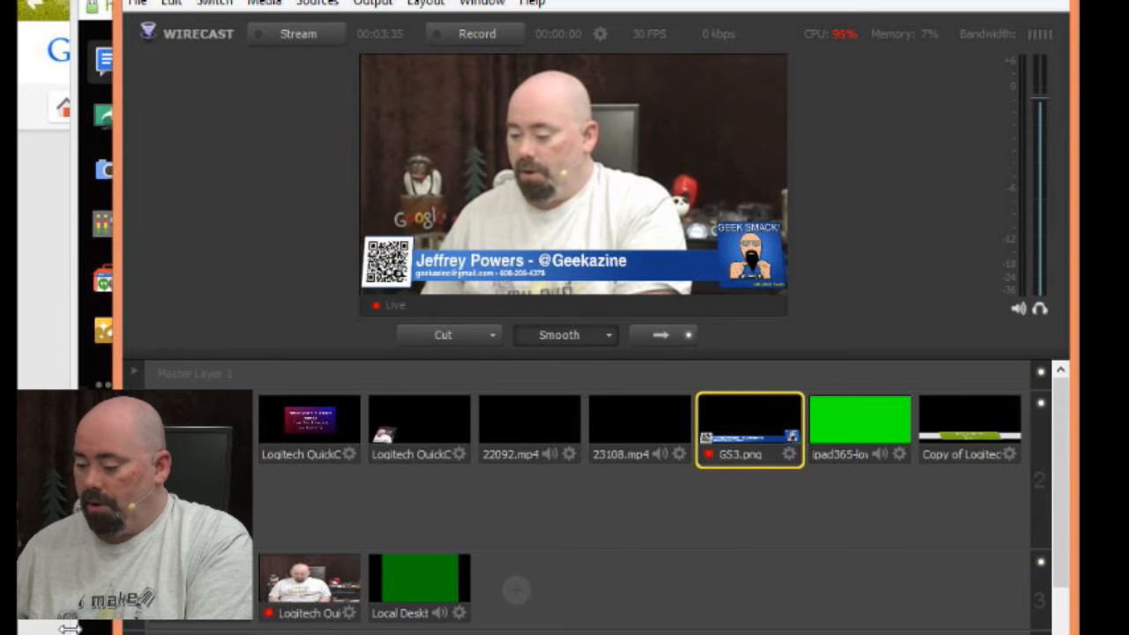
key("alt+Tab")
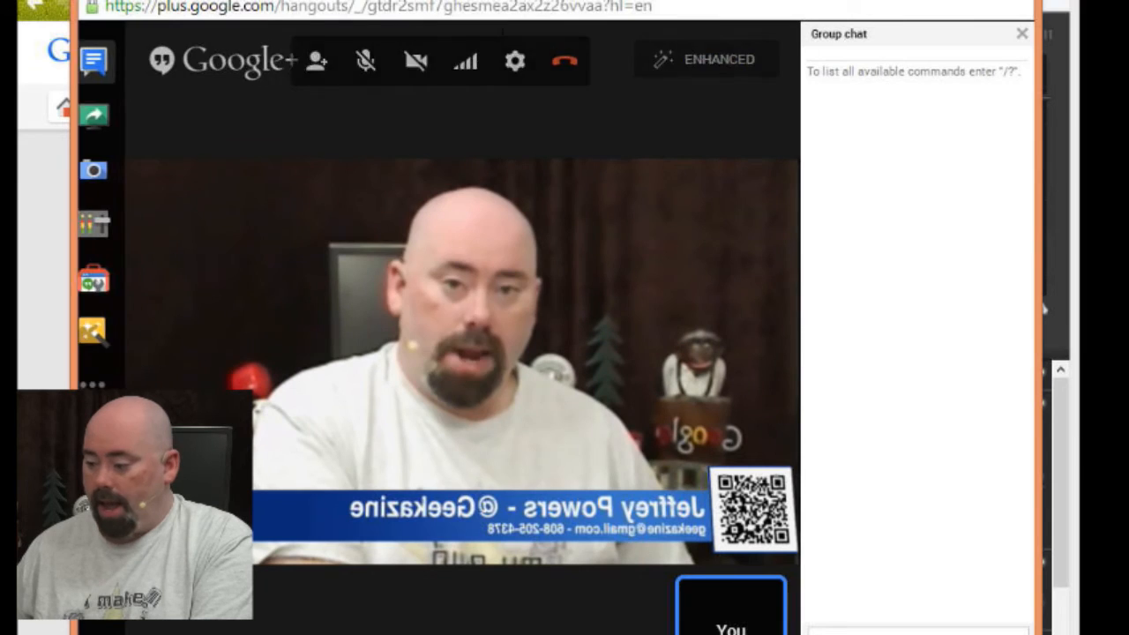
Step: Leave the Hangout call, return to Google+ in the browser, and open its Hangouts page
left_click(561, 77)
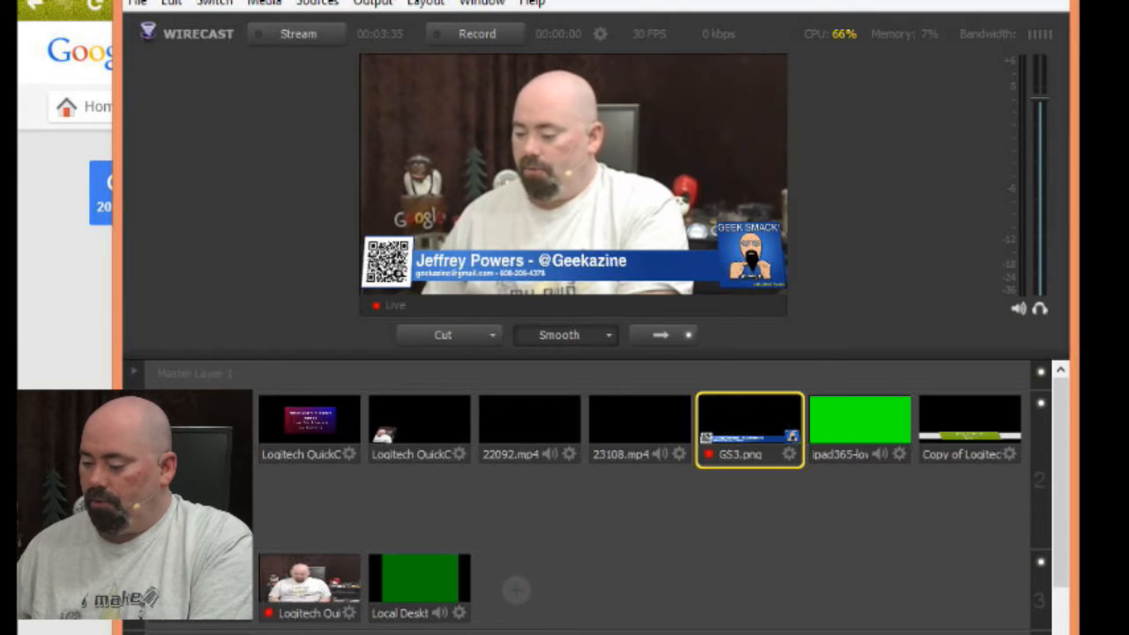
key("alt+Tab")
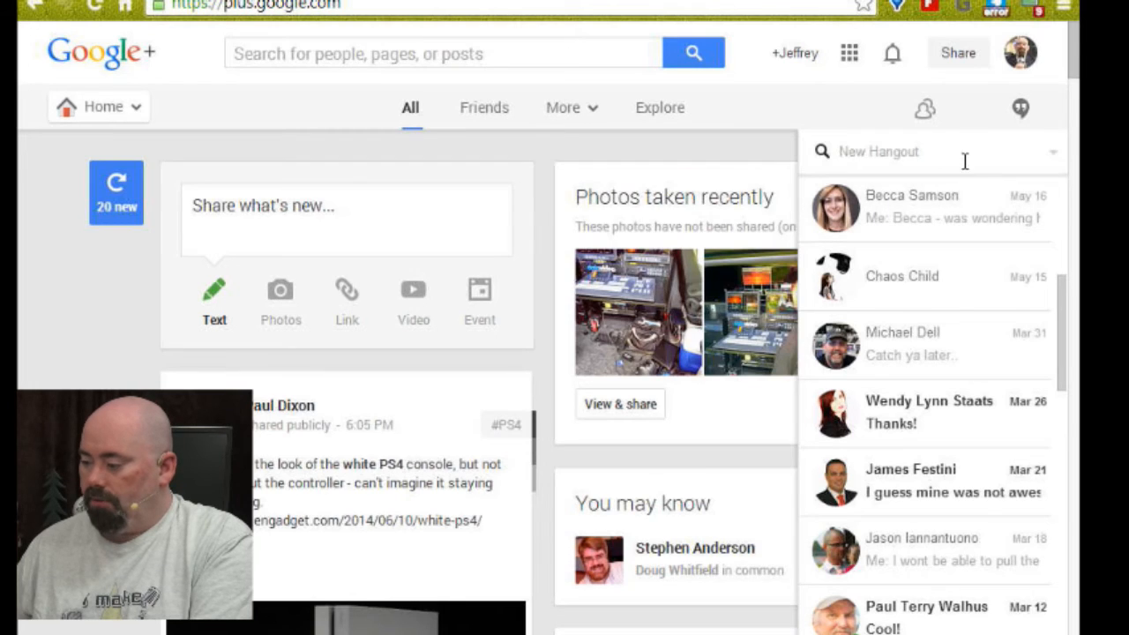
left_click(1020, 113)
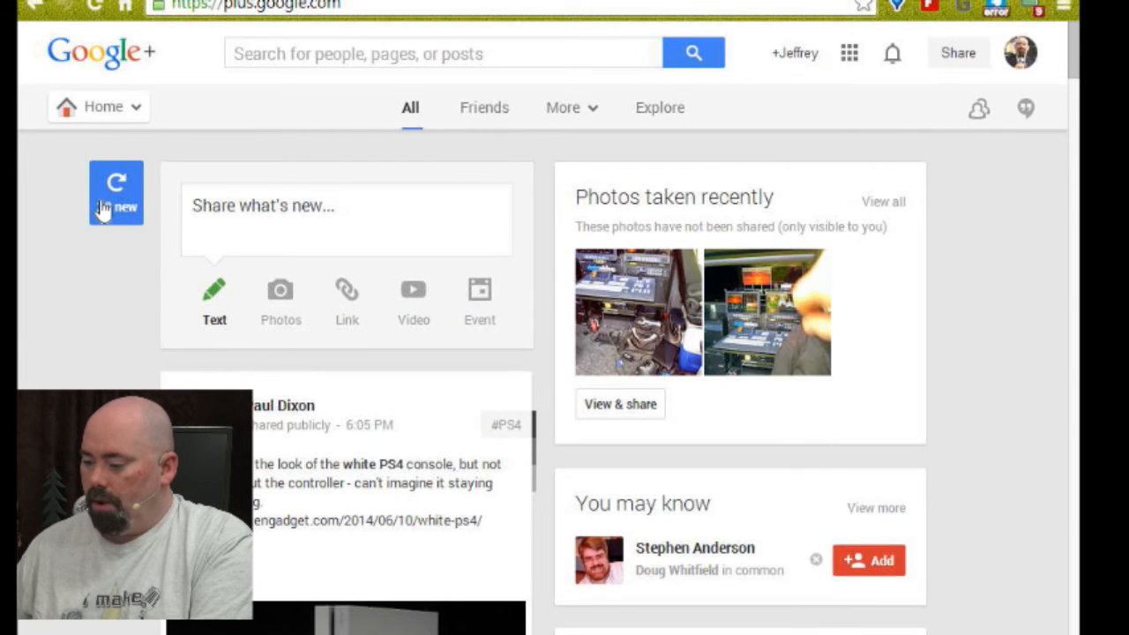
mouse_move(105, 119)
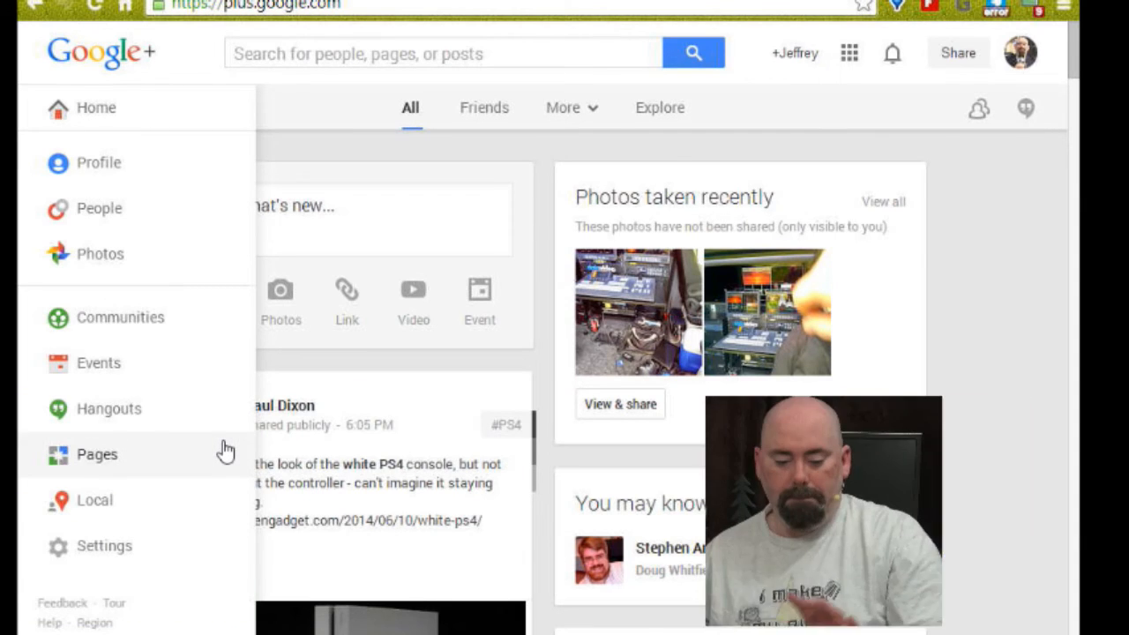
left_click(161, 413)
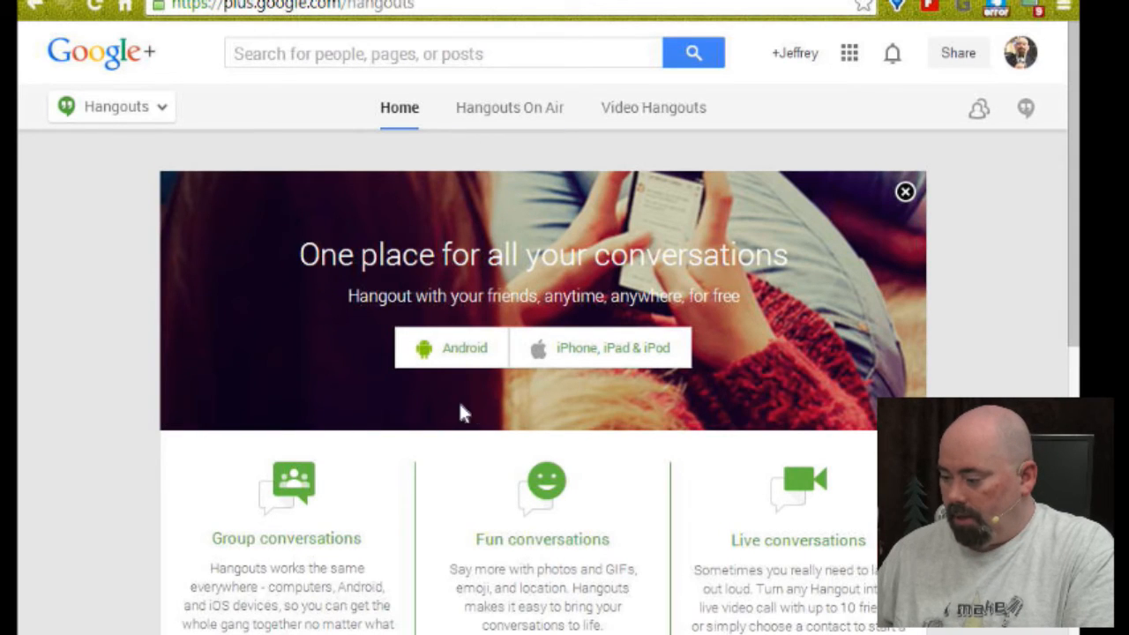
Step: Start a new Hangout On Air and name it "test"
scroll(477, 406, "down", 5)
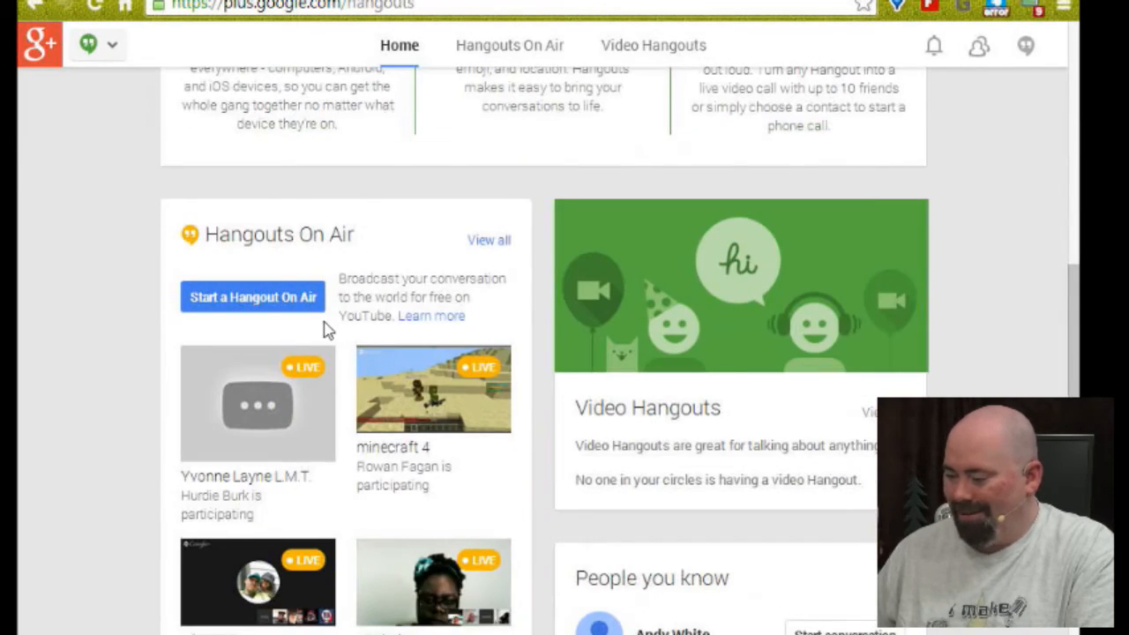
left_click(267, 301)
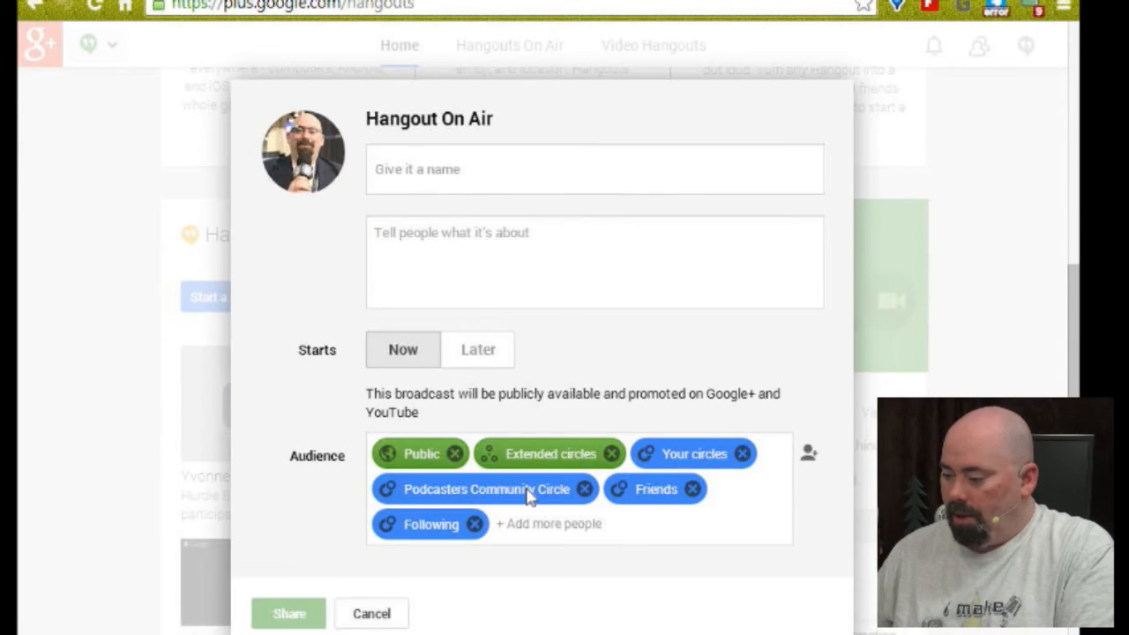
left_click(566, 192)
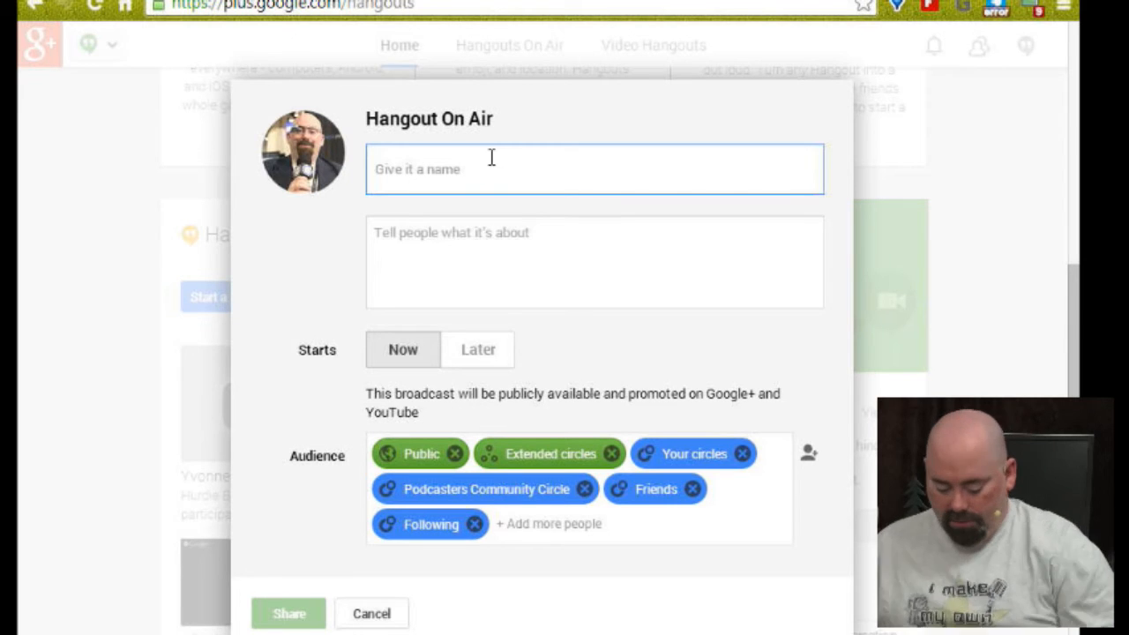
type("test")
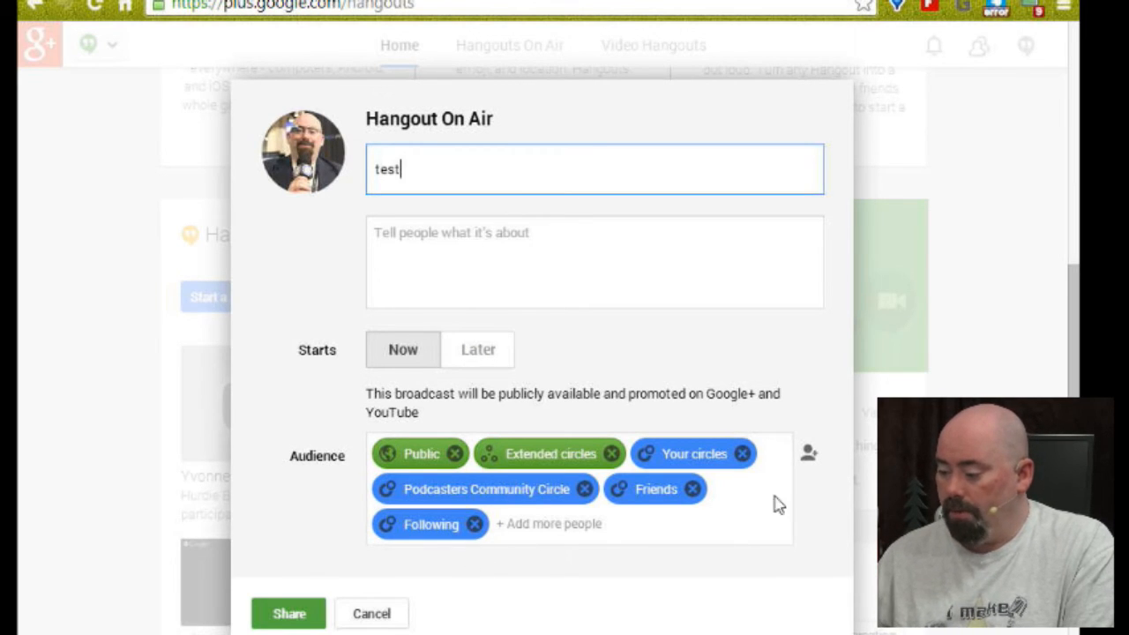
Step: Remove every preset from the audience: Following, Friends, Podcasters Community Circle, Public, Extended circles and Your circles
left_click(474, 524)
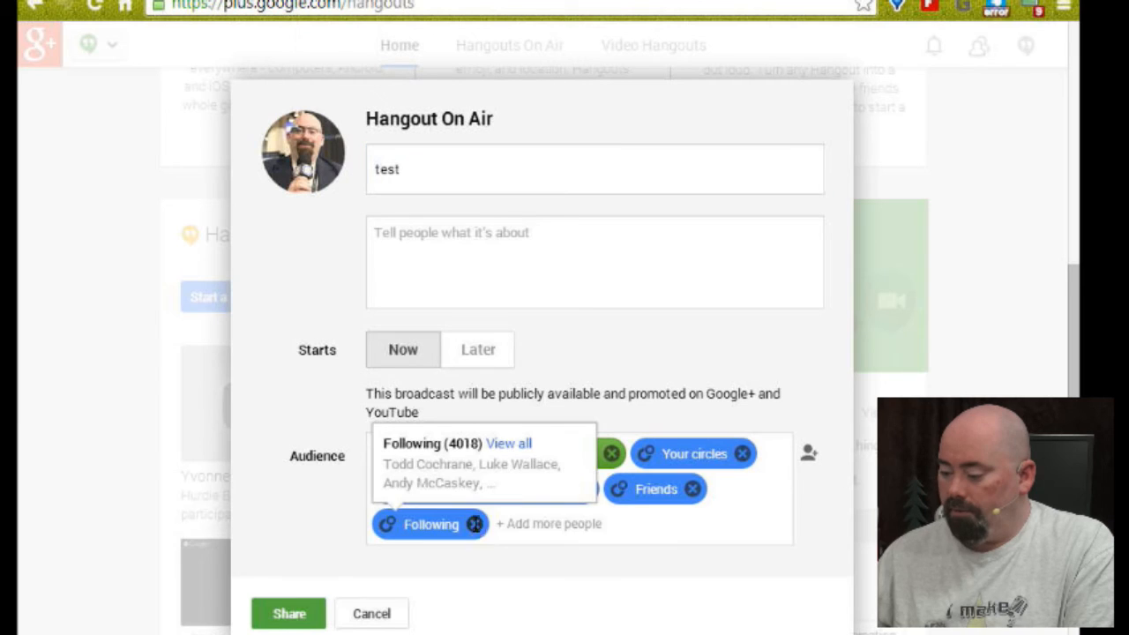
left_click(693, 489)
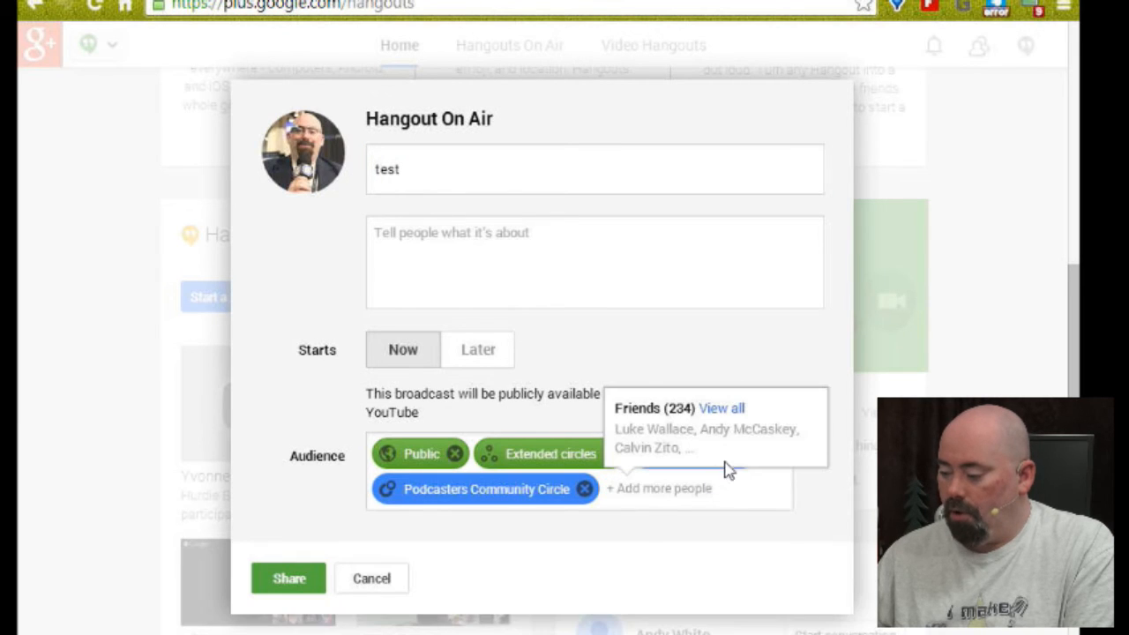
left_click(585, 489)
left_click(455, 454)
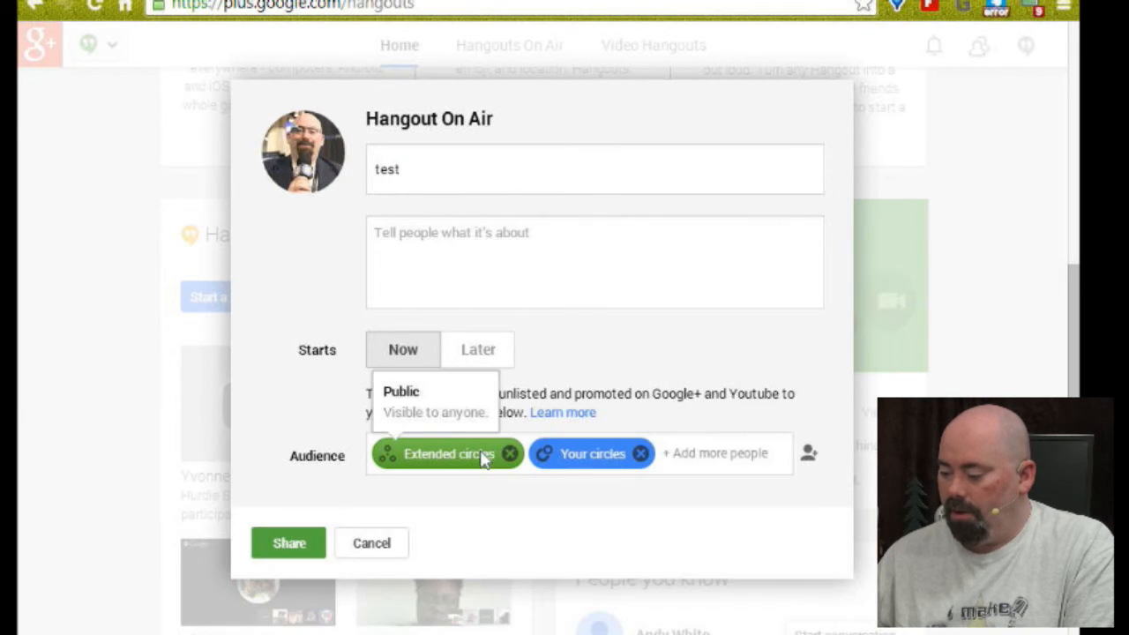
left_click(506, 454)
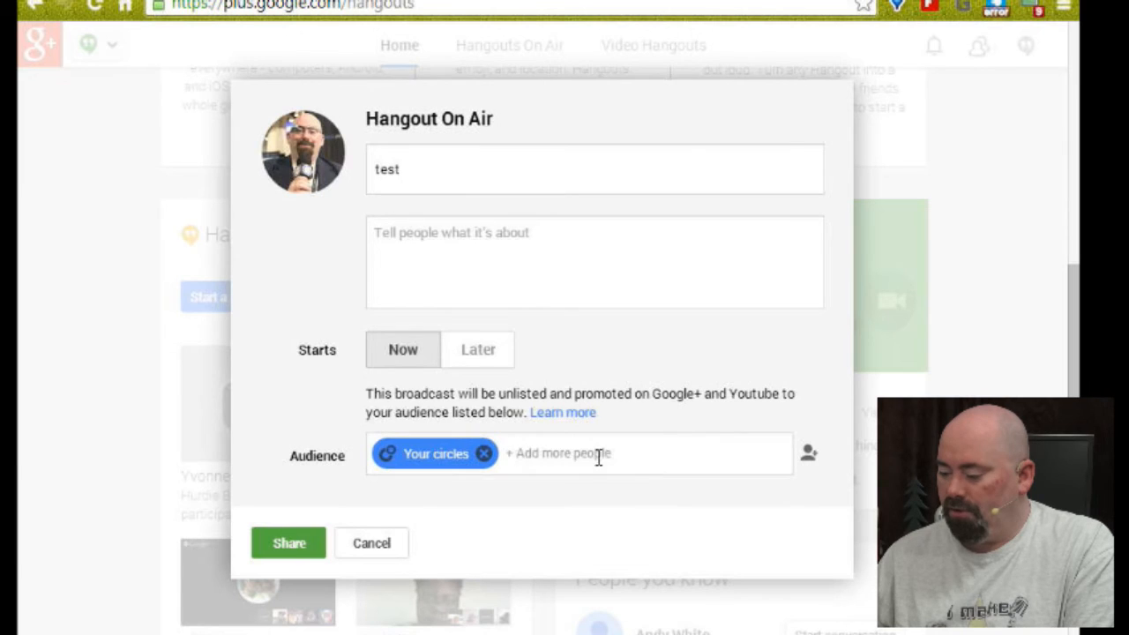
left_click(483, 454)
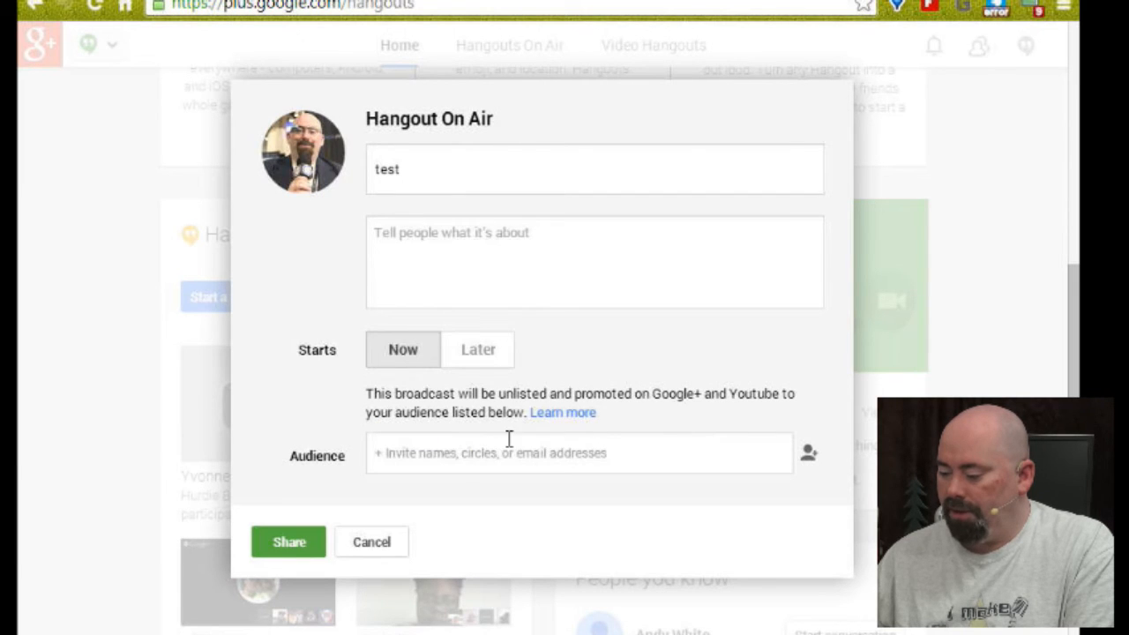
Step: Try to share the Hangout On Air with an empty audience
left_click(288, 543)
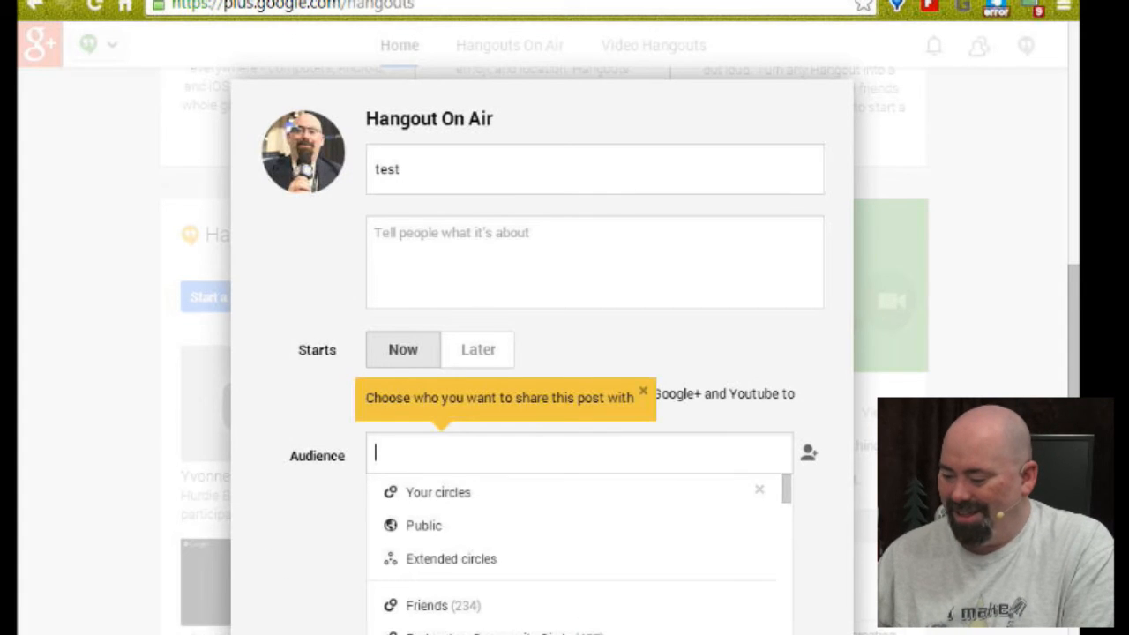
left_click(292, 632)
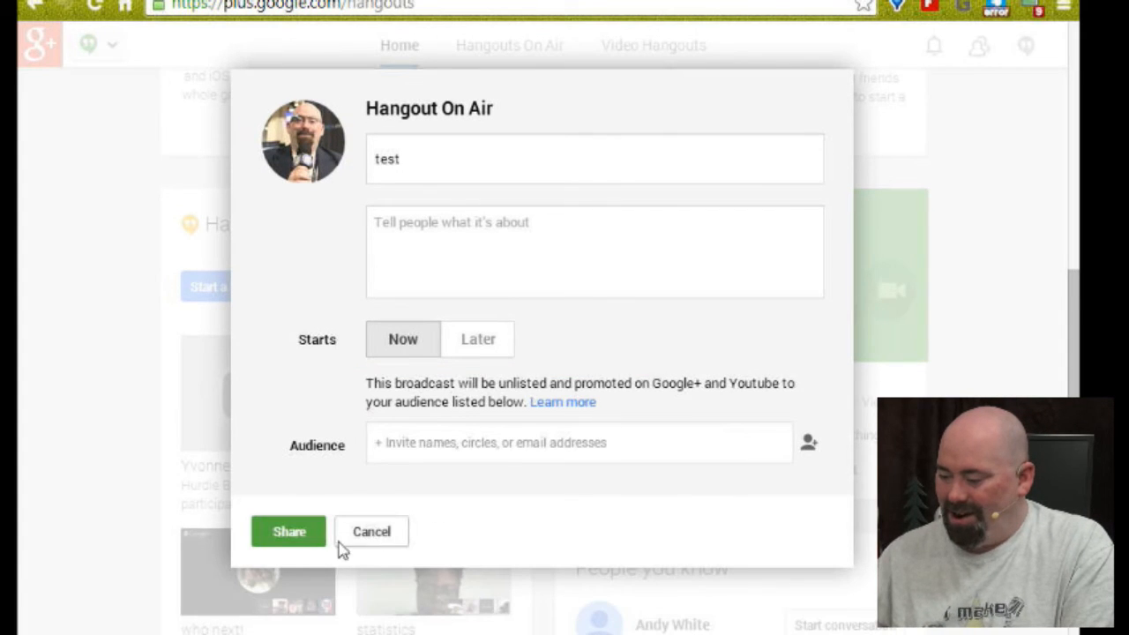
left_click(306, 538)
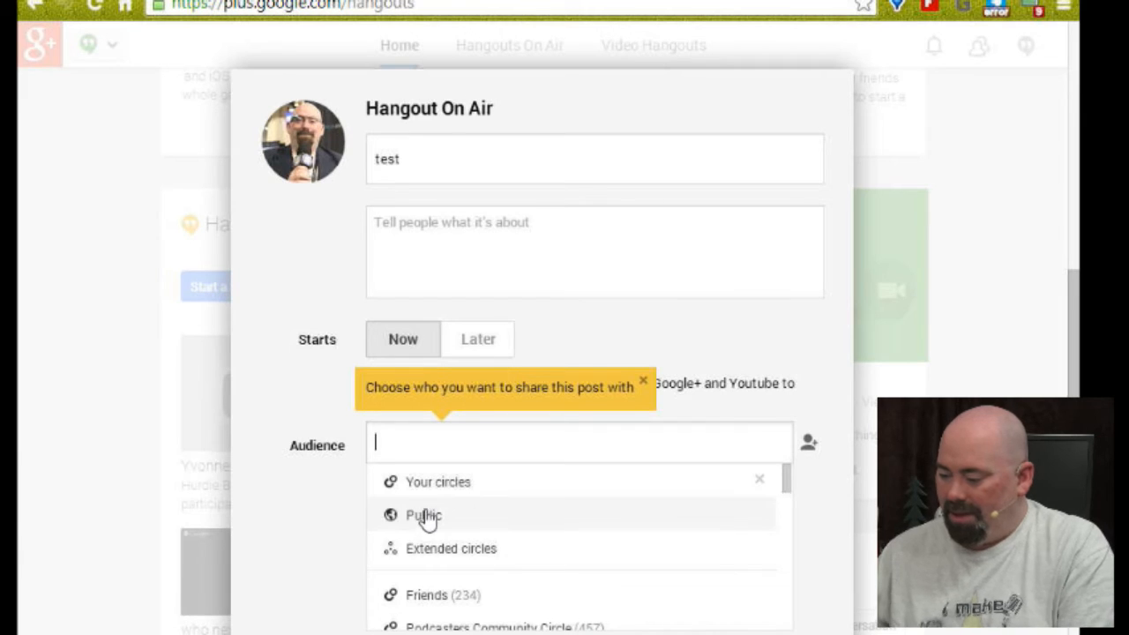
Step: Search for a contact by first name, add the first match as the only audience member, and share the Hangout On Air
type("j")
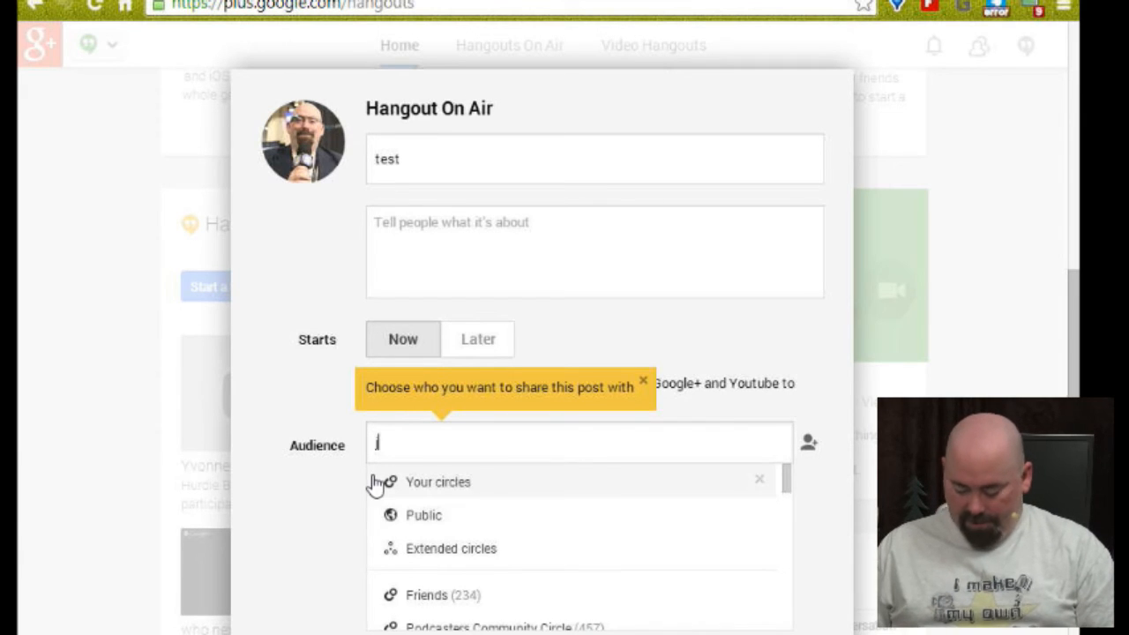
type("eff")
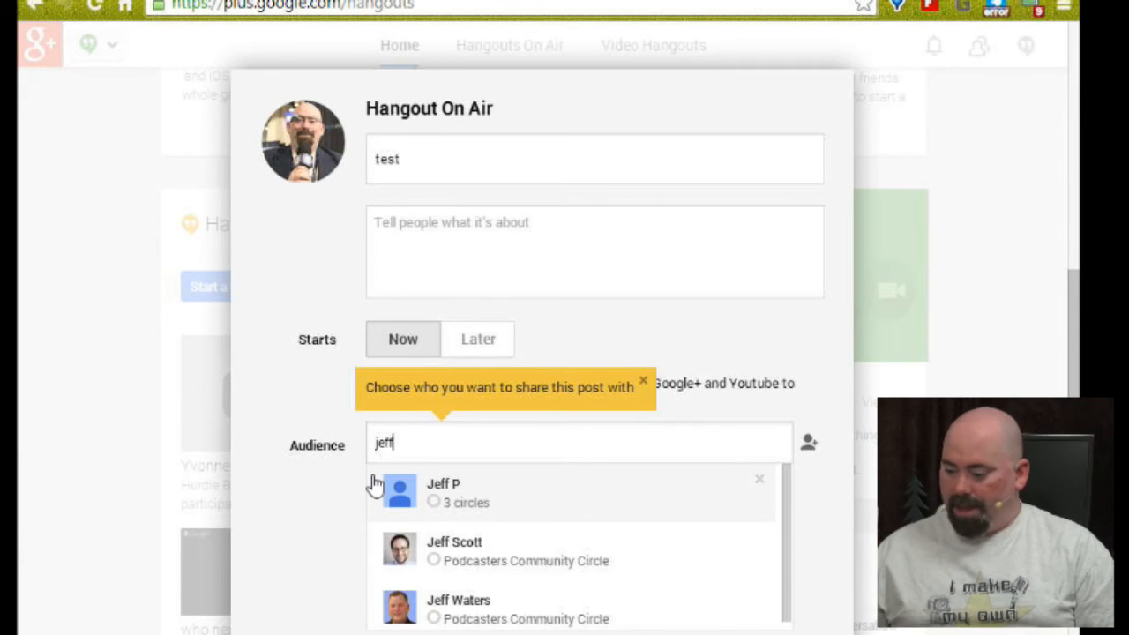
left_click(444, 484)
scroll(361, 559, "down", 1)
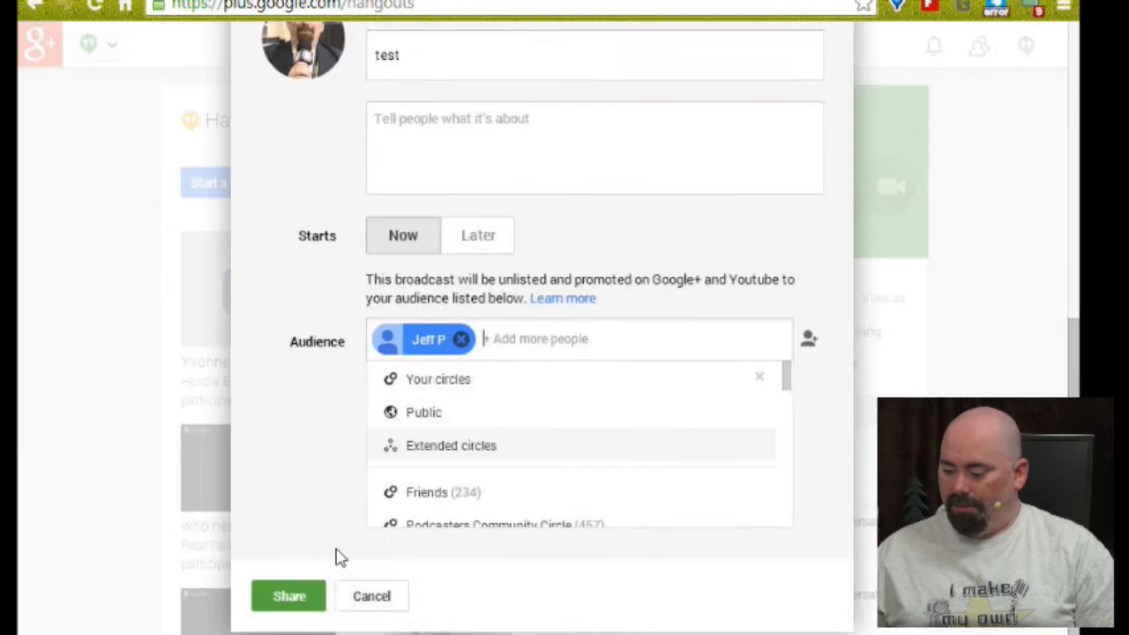
left_click(340, 558)
left_click(286, 499)
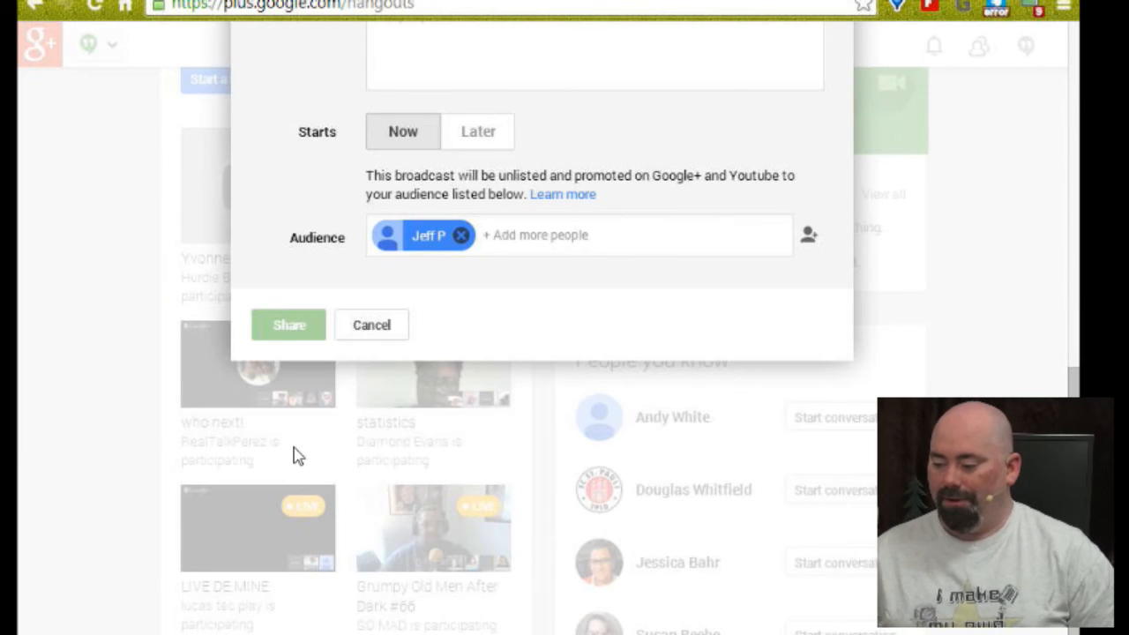
scroll(297, 476, "up", 4)
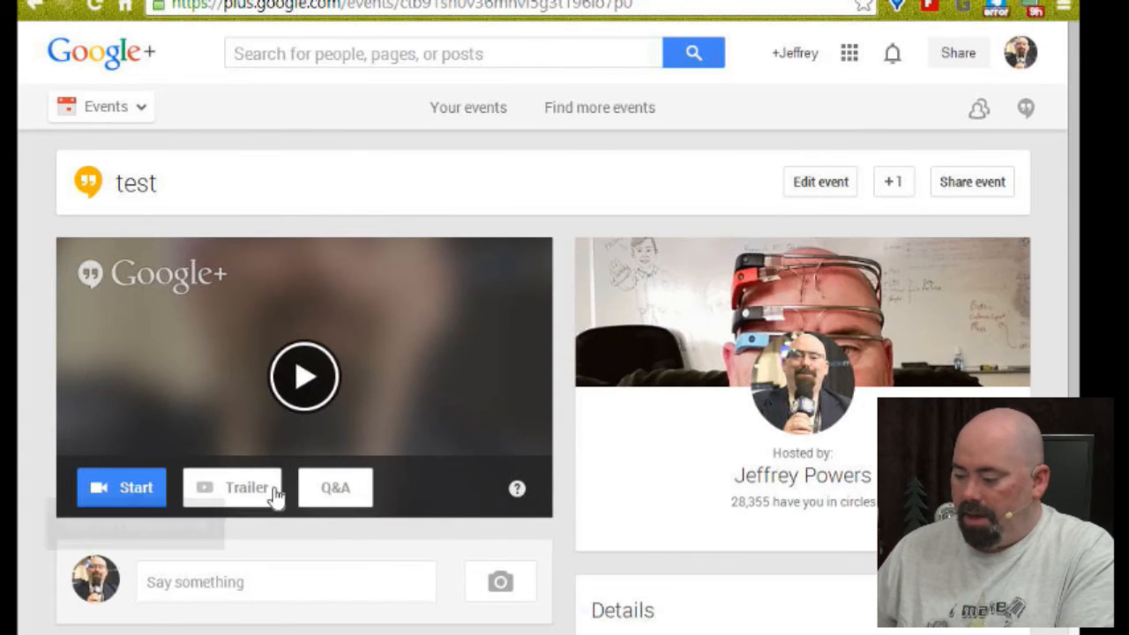
Step: Start the "test" Hangout On Air from its event page and skip inviting guests
scroll(477, 505, "down", 5)
scroll(474, 508, "up", 5)
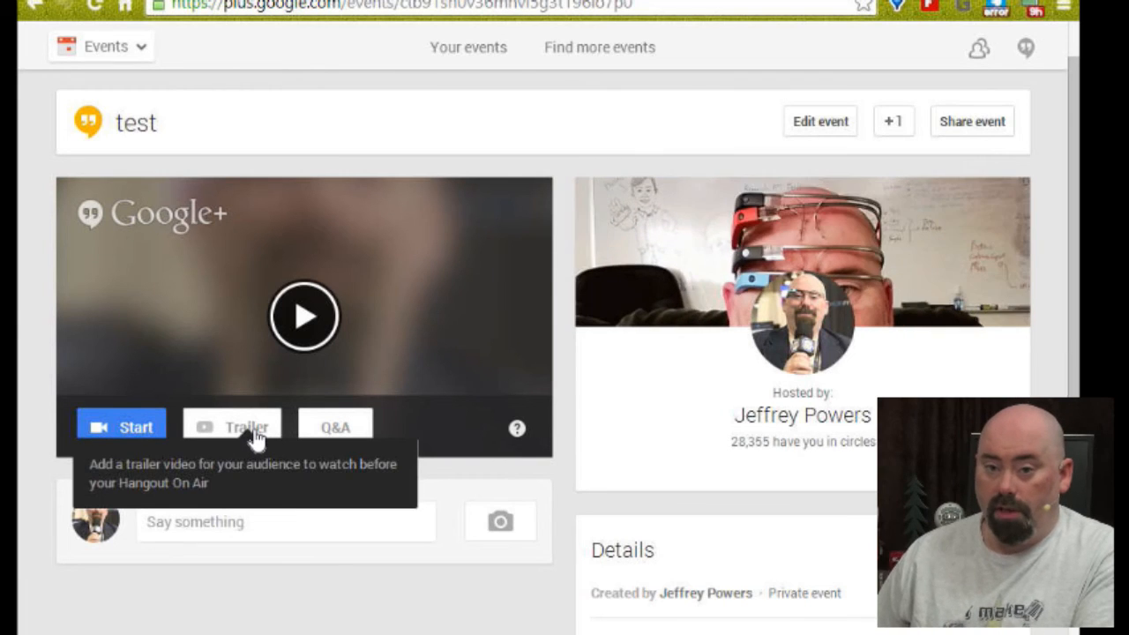
left_click(146, 431)
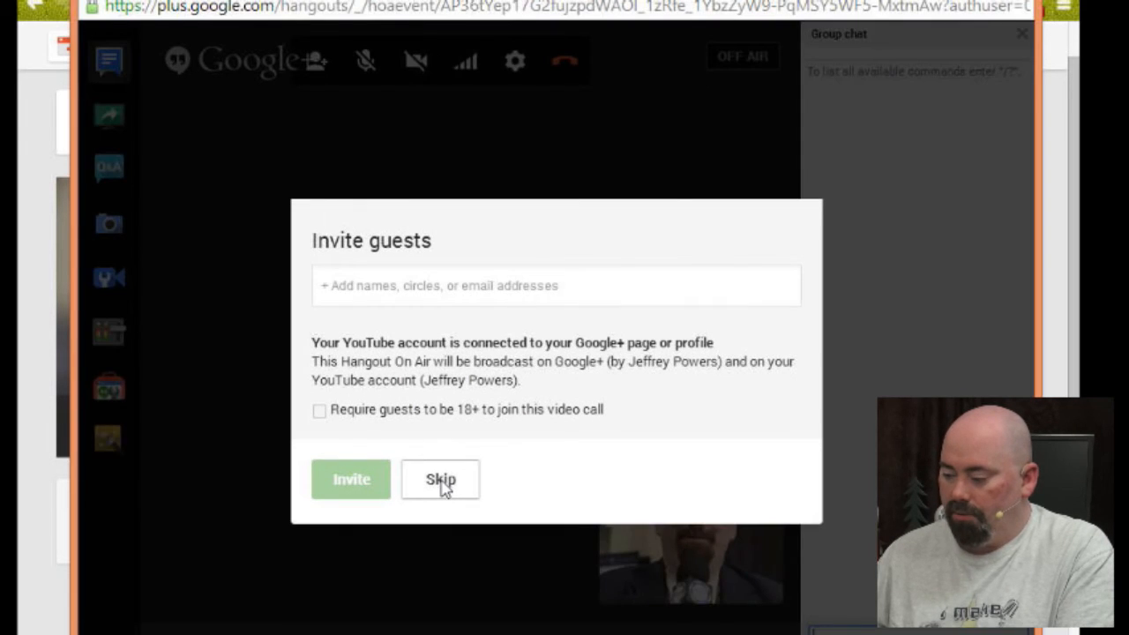
left_click(441, 485)
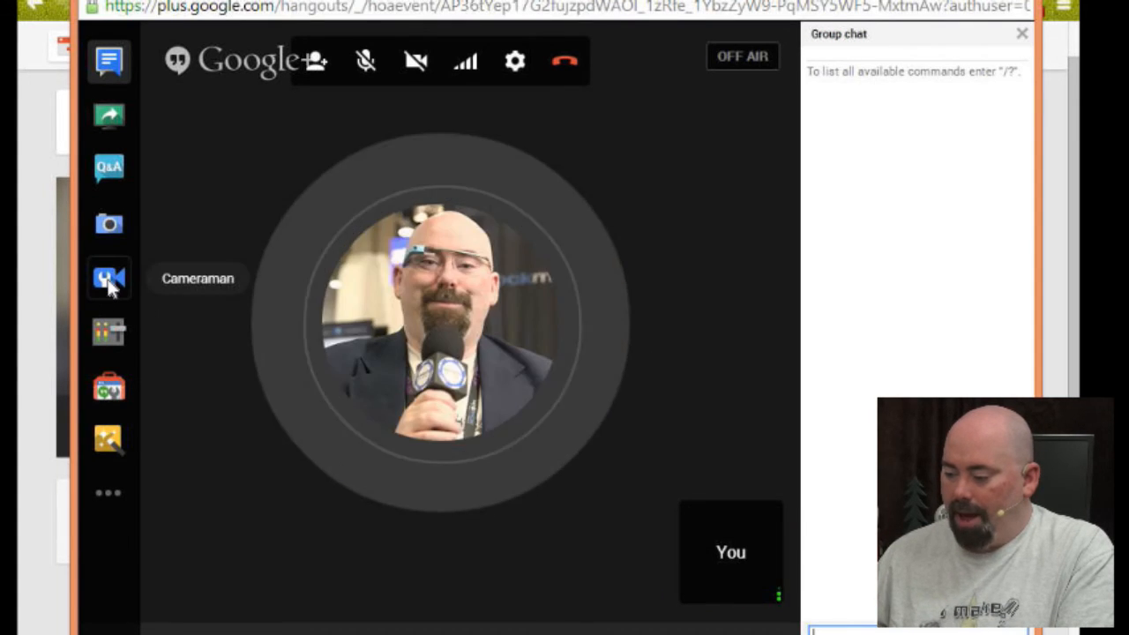
Step: Save the Hangout's settings with Wirecast Virtual Camera as the video source and bring the whole Hangouts window into view
left_click(716, 564)
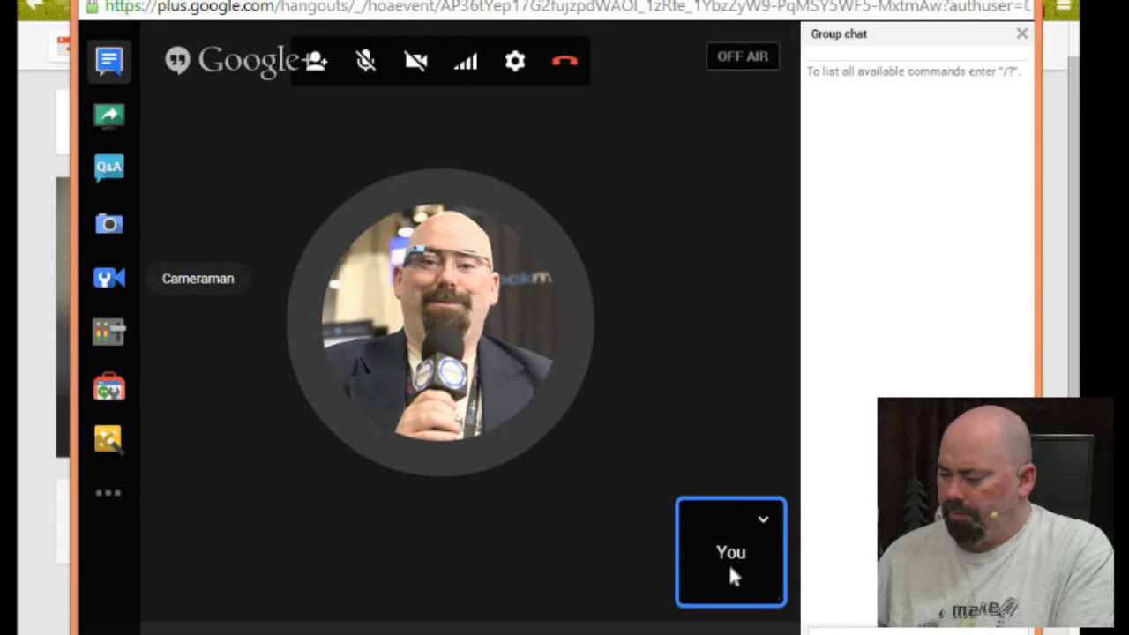
left_click(516, 67)
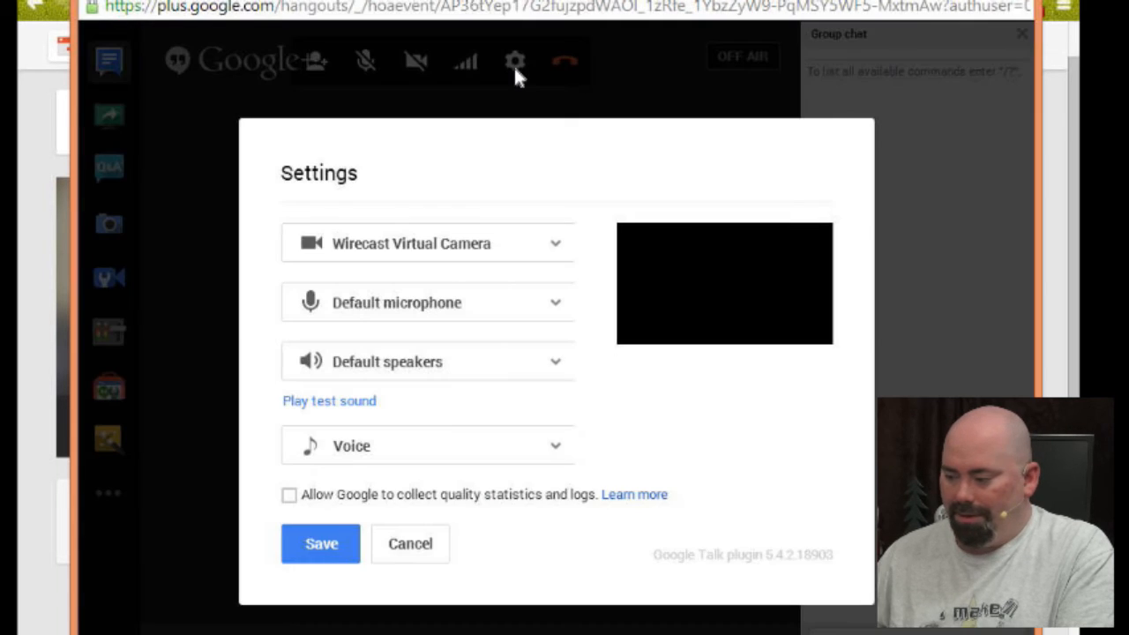
left_click(549, 256)
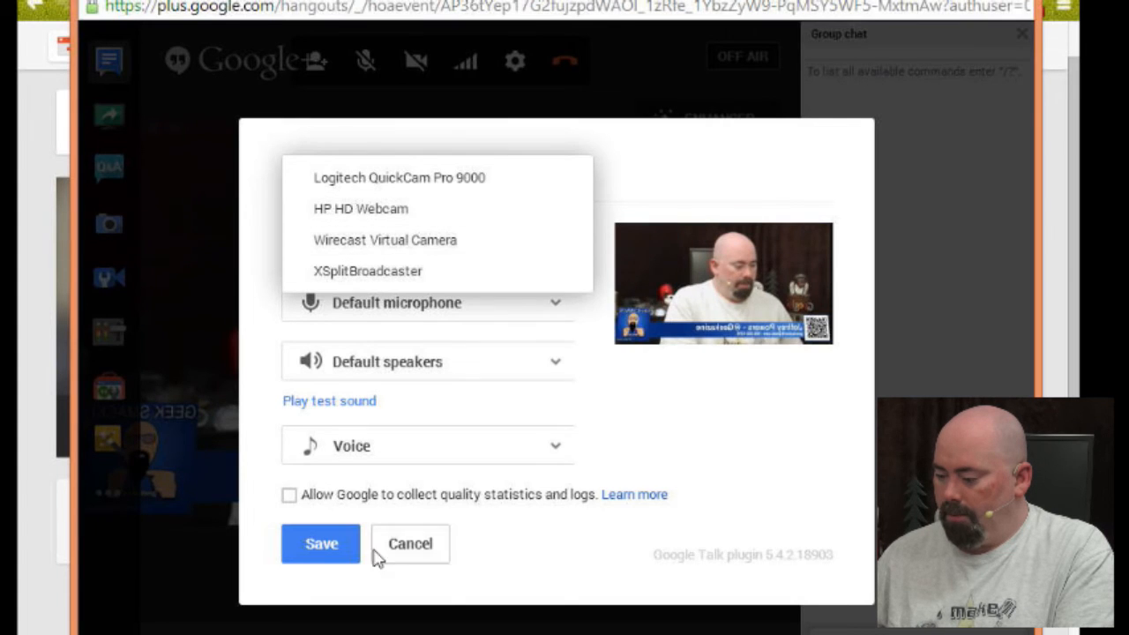
left_click(302, 555)
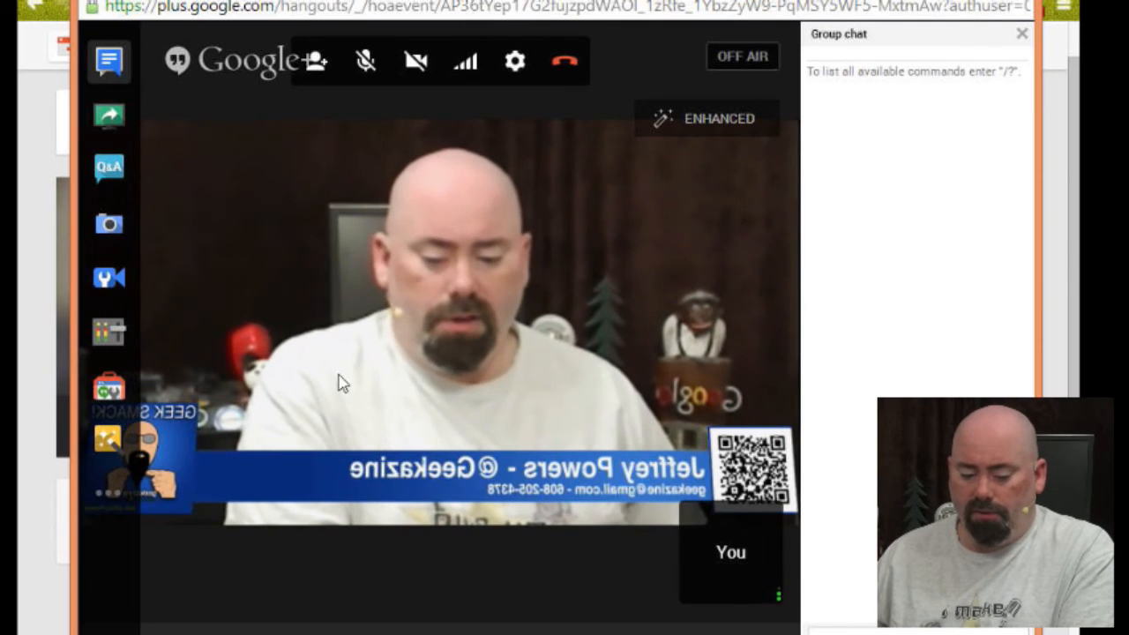
left_click_drag(628, 0, 625, 25)
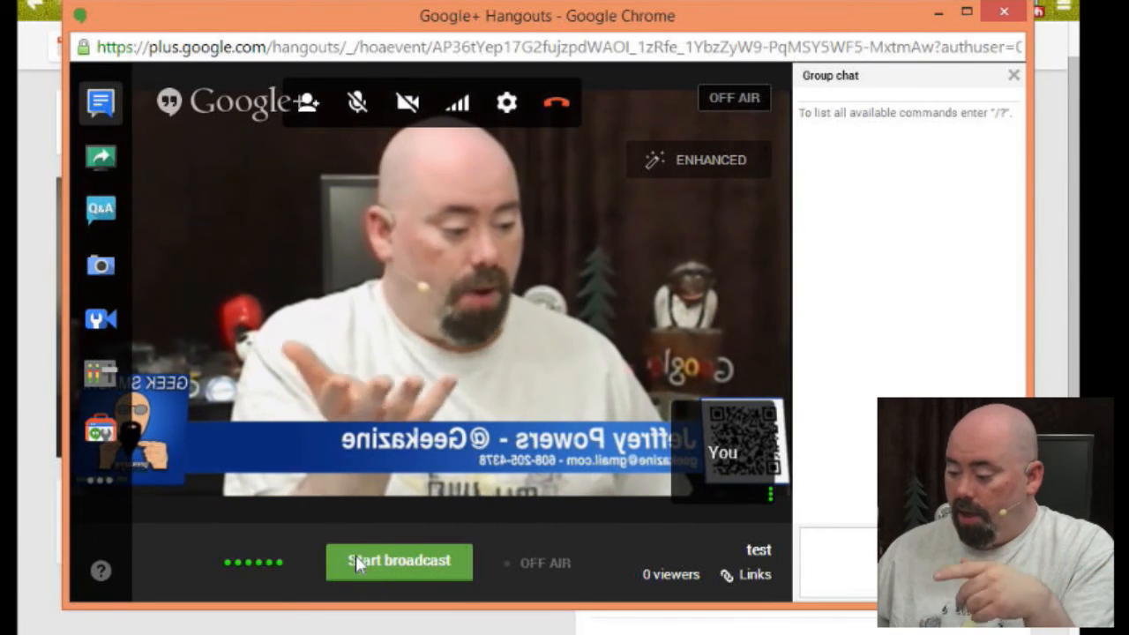
Step: Switch to Wirecast and put the "Wirecast 5 Tutorial Part III" title shot live over the camera
key("alt+Tab")
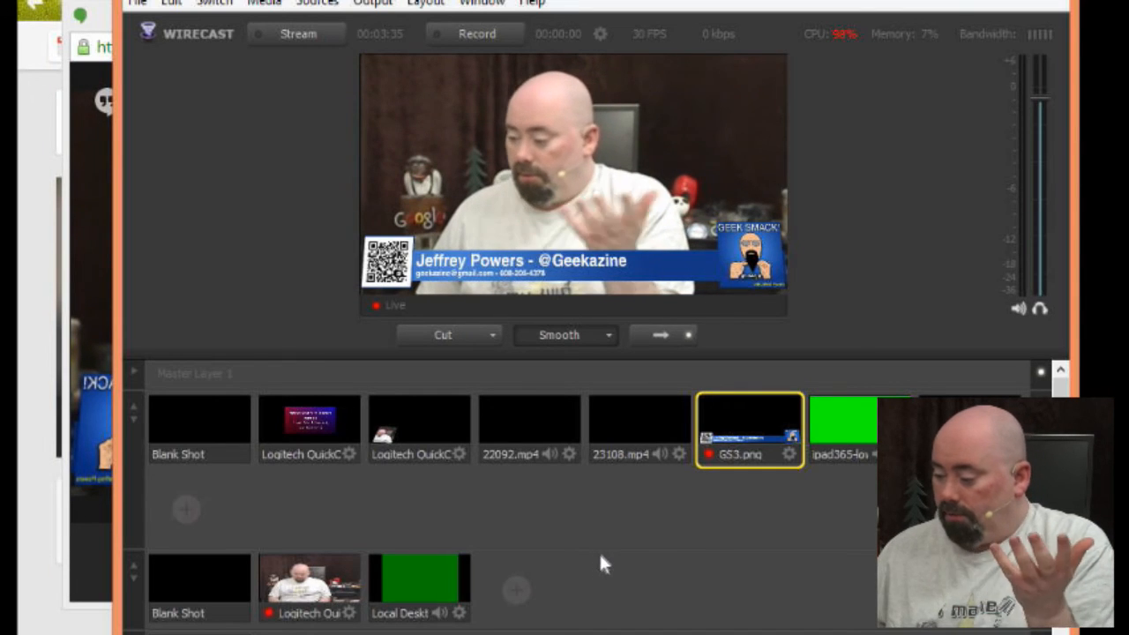
scroll(601, 551, "down", 1)
scroll(606, 562, "up", 1)
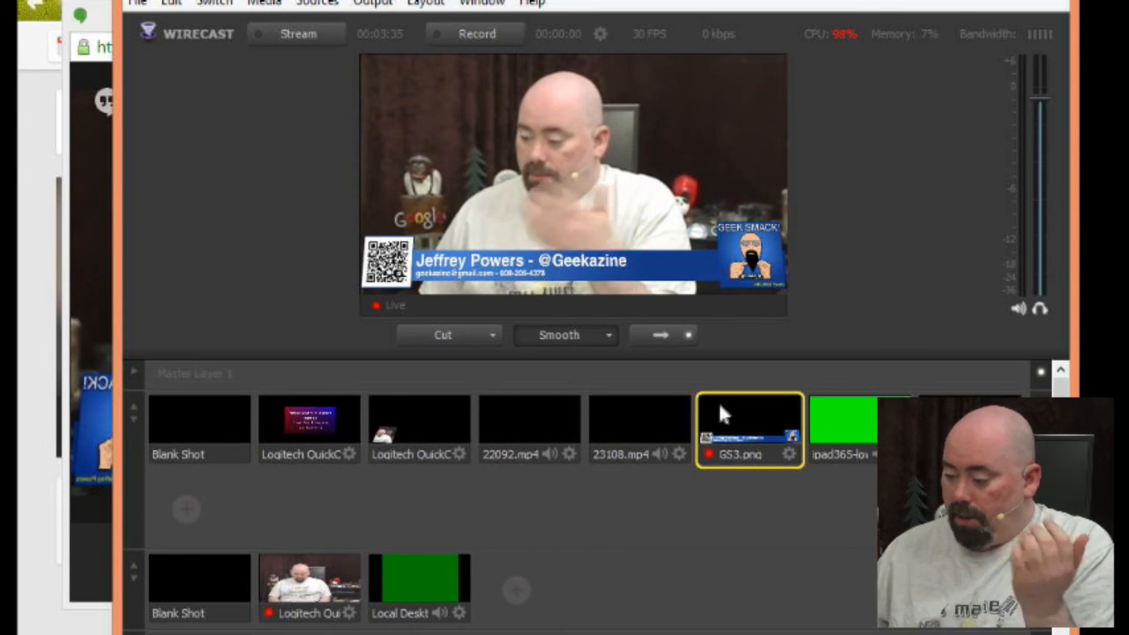
left_click(299, 423)
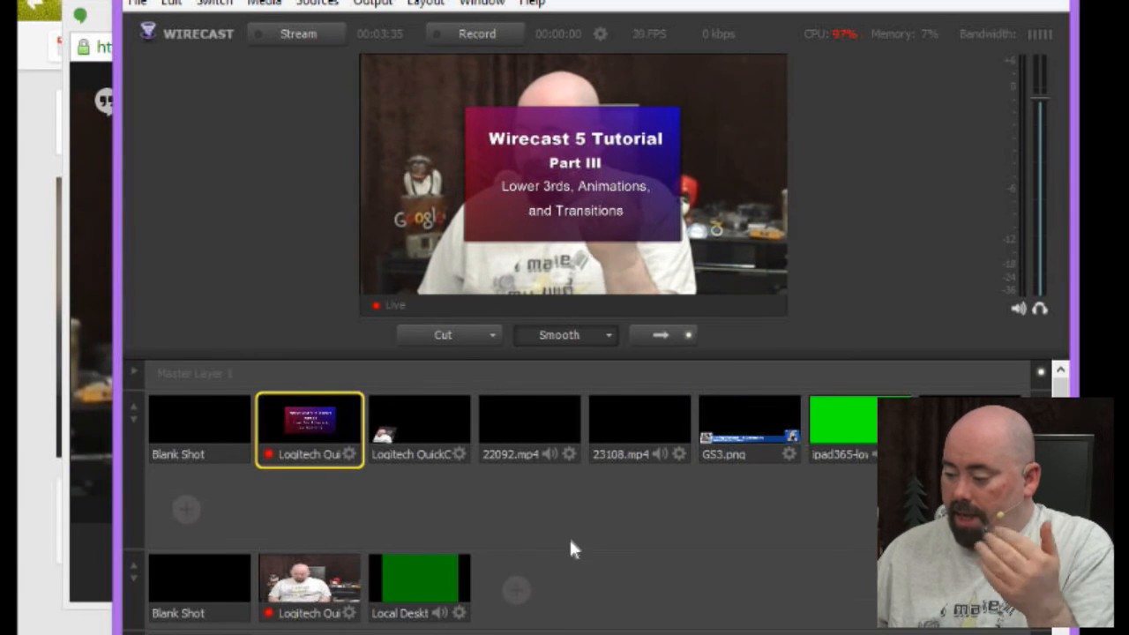
Step: Put the Local Desktop shot live with the small tilted camera shot overlaid on it
scroll(569, 544, "down", 3)
scroll(569, 552, "up", 2)
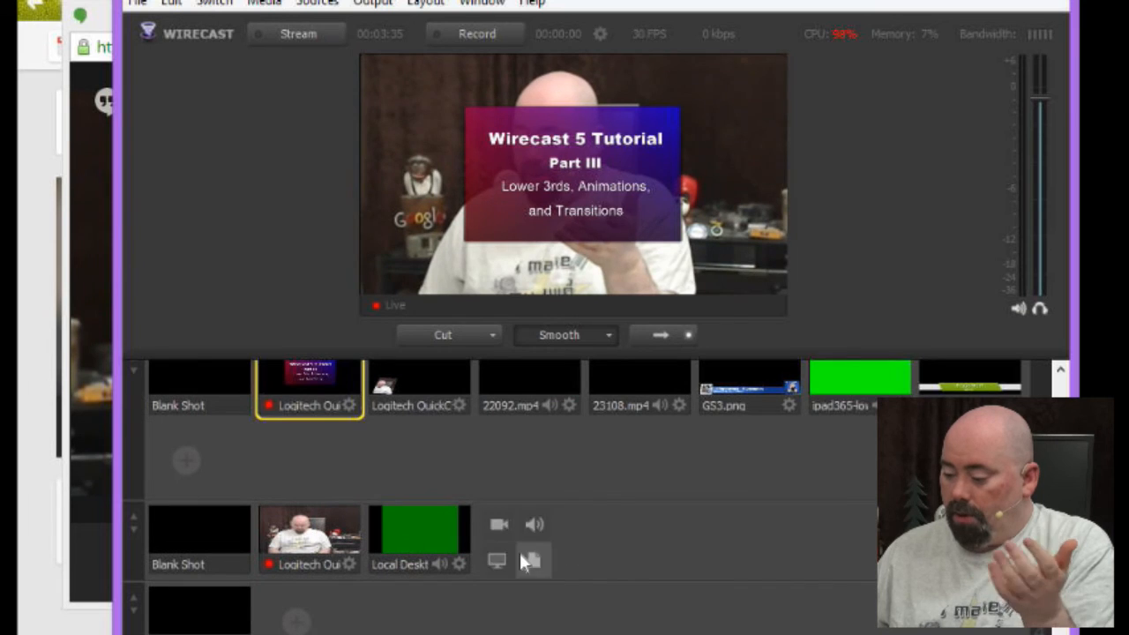
left_click(413, 529)
left_click(216, 390)
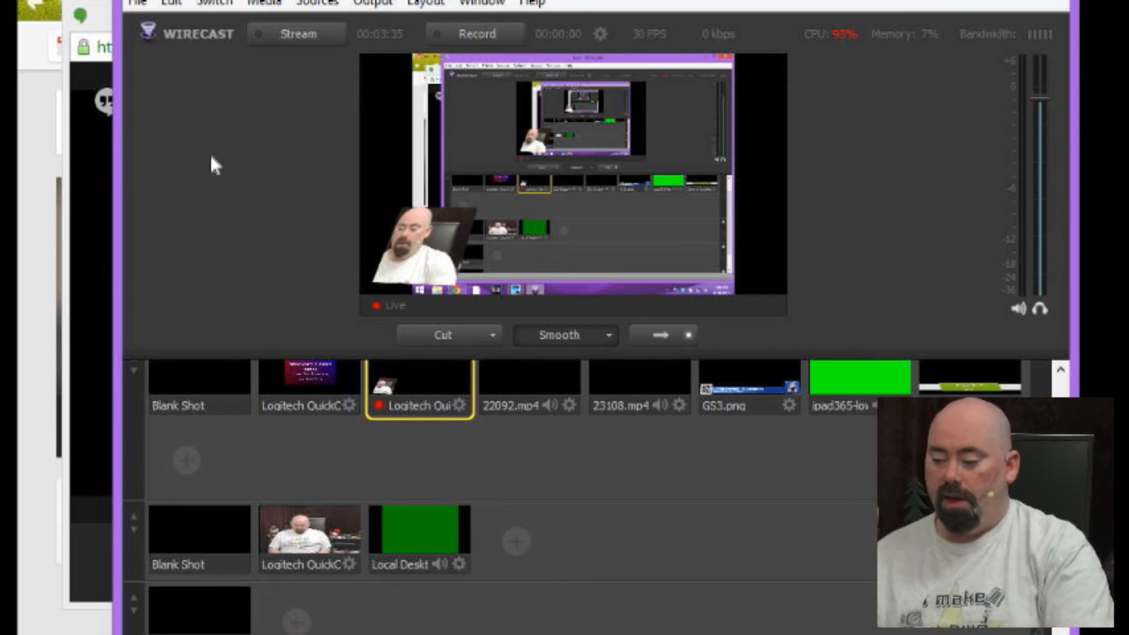
Step: Close the Hangouts window and stop Wirecast's Virtual Camera output
left_click(90, 212)
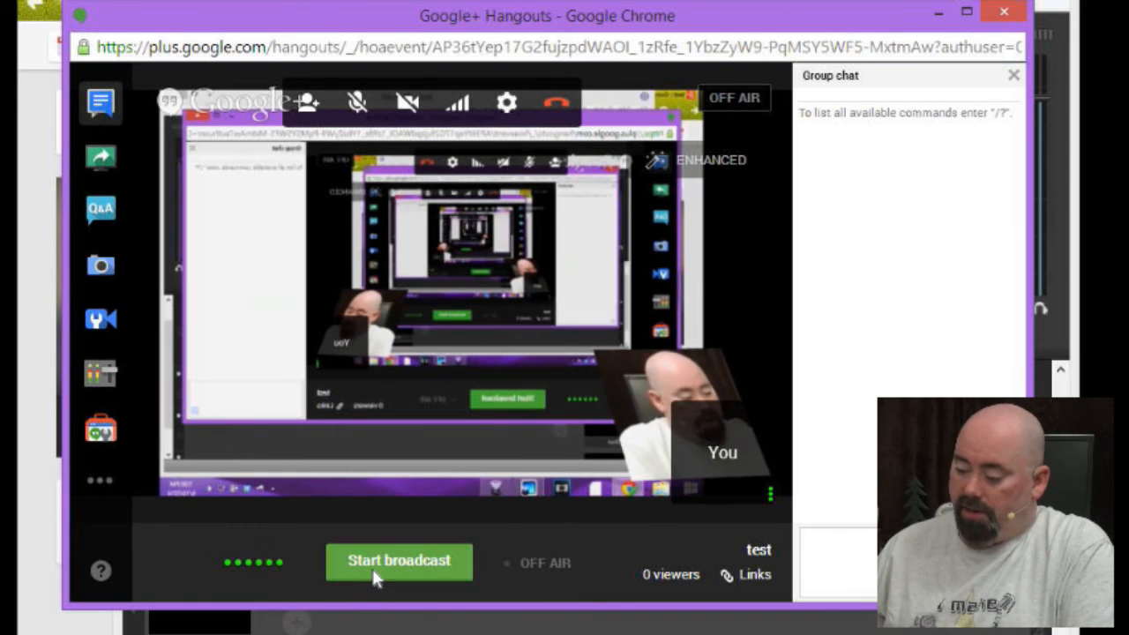
left_click(1004, 12)
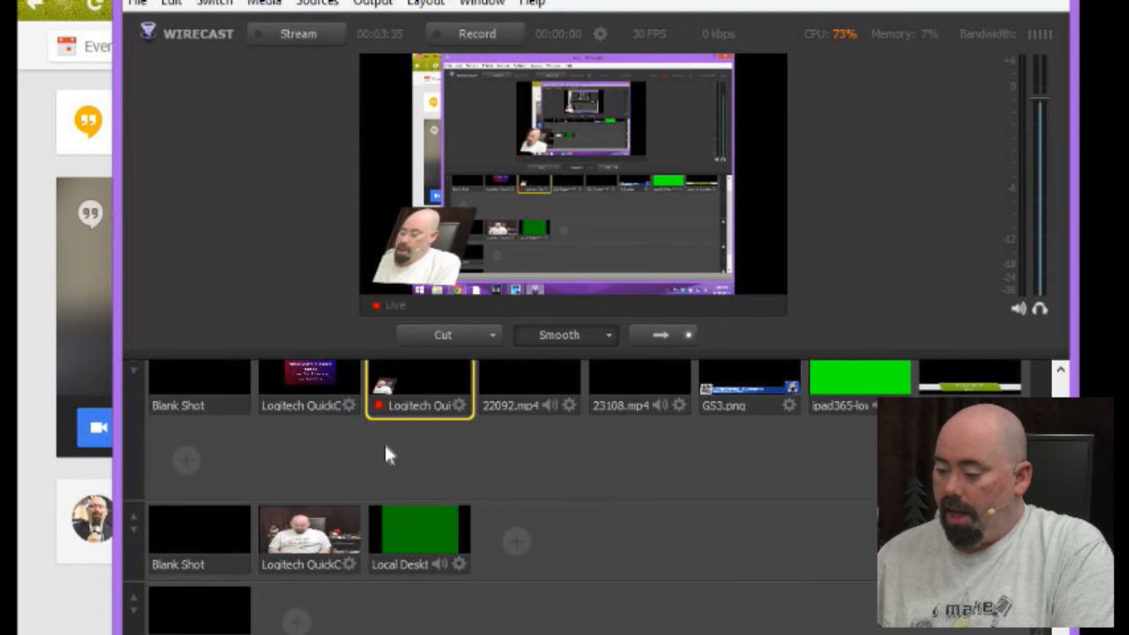
left_click(373, 7)
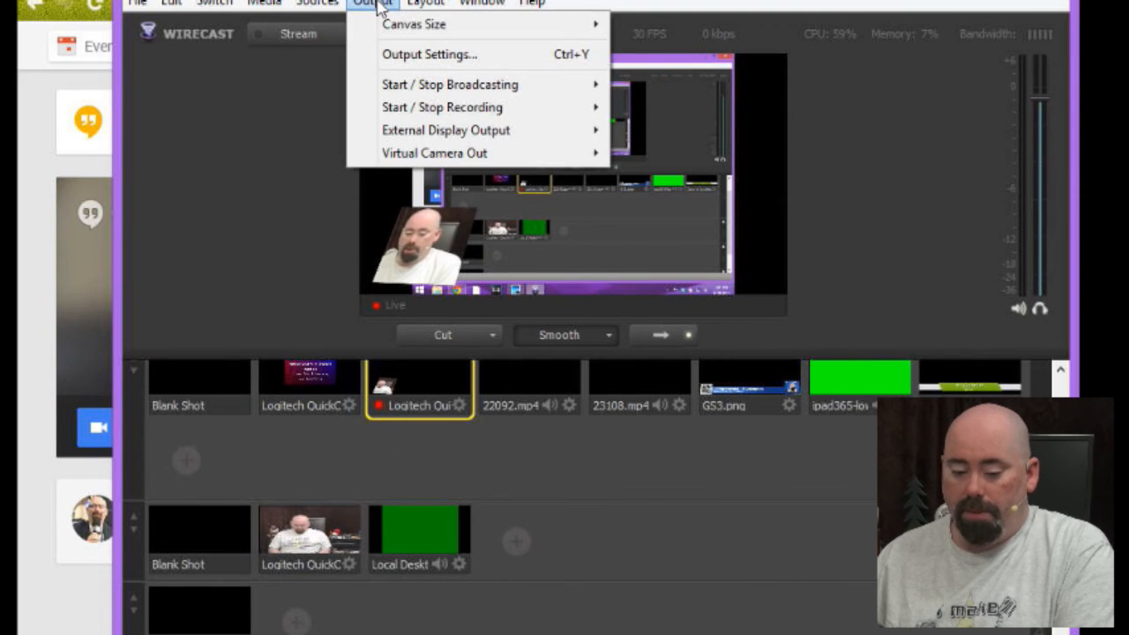
mouse_move(425, 164)
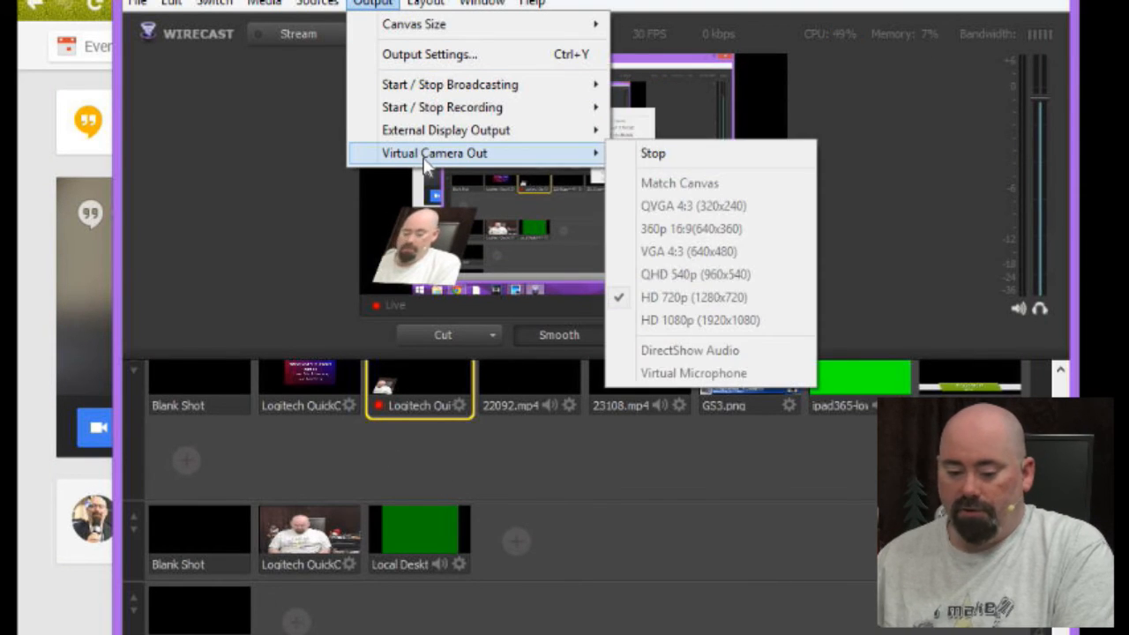
left_click(642, 154)
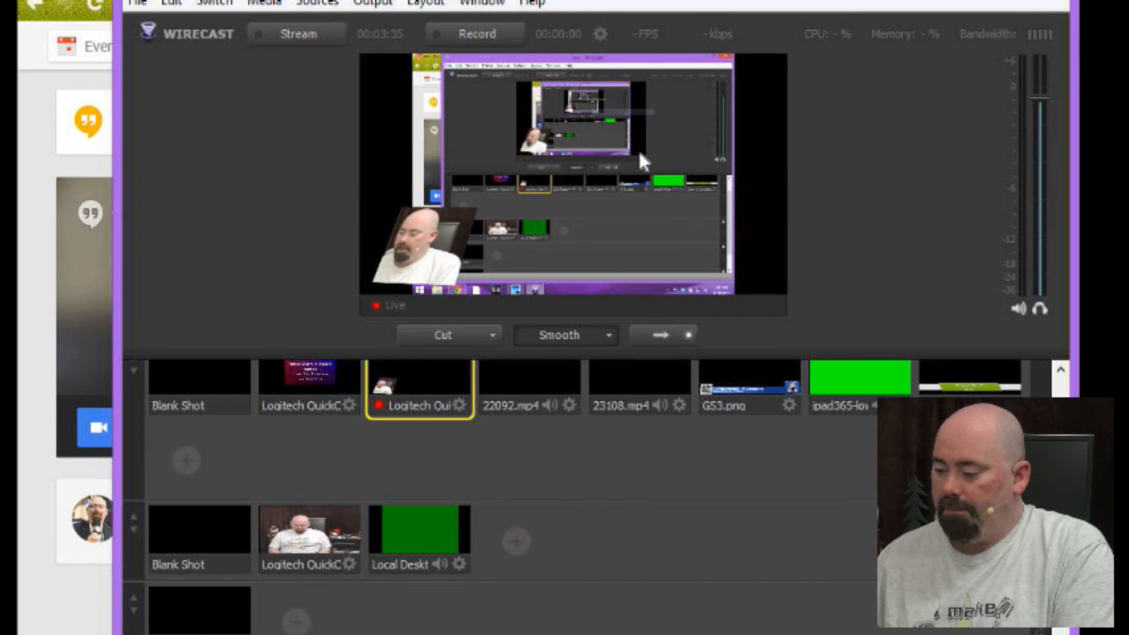